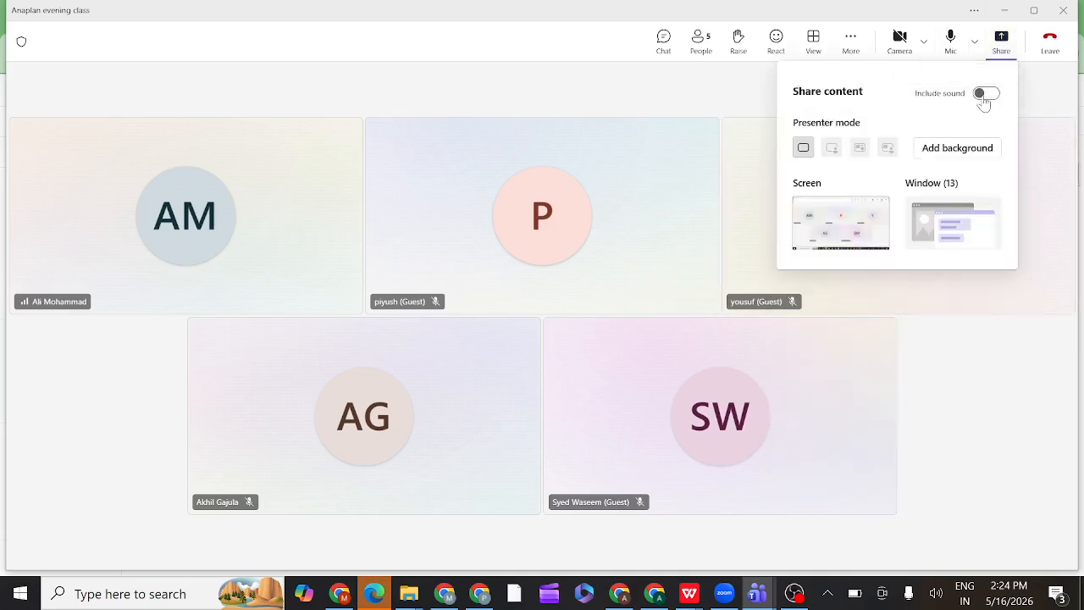
Include sound and share the entire screen in the Teams meeting
click(990, 95)
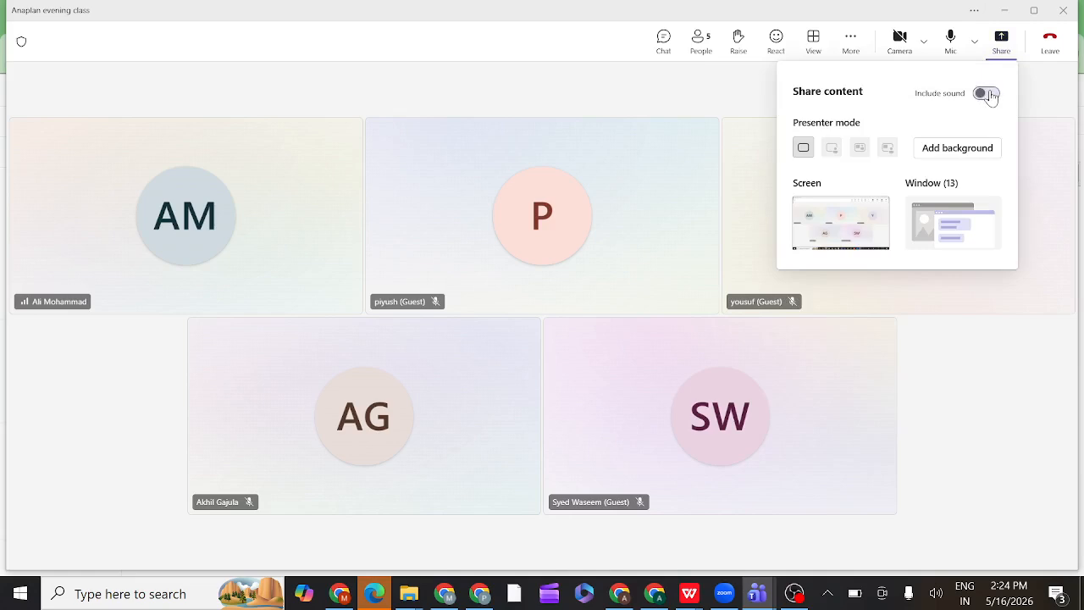
click(843, 233)
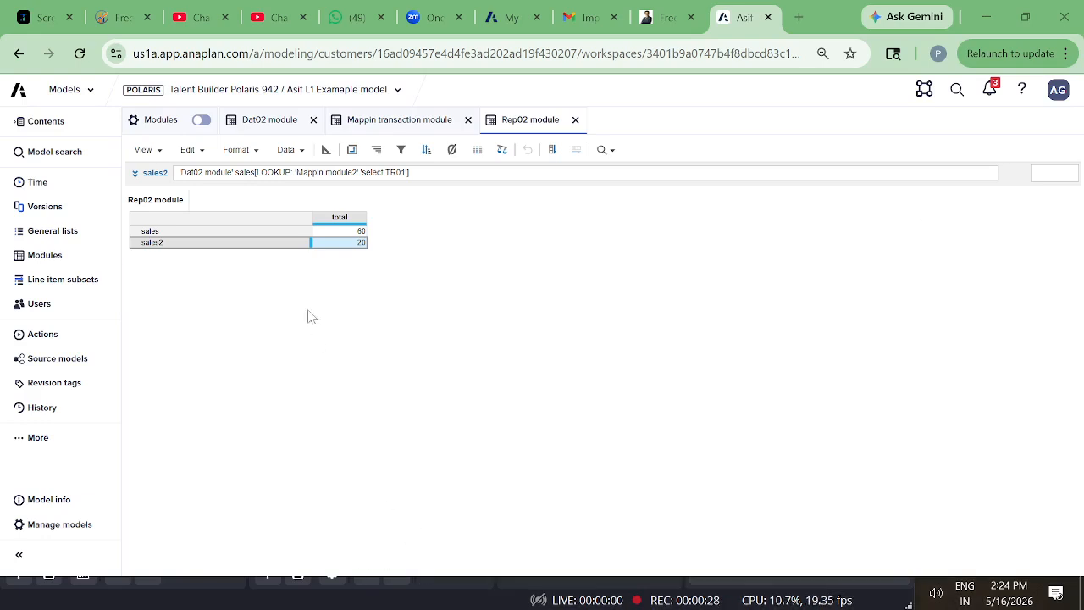
Switch to the Anaplan model and examine the G2 Country list in grid view, from its countries to the All Regions row
click(57, 258)
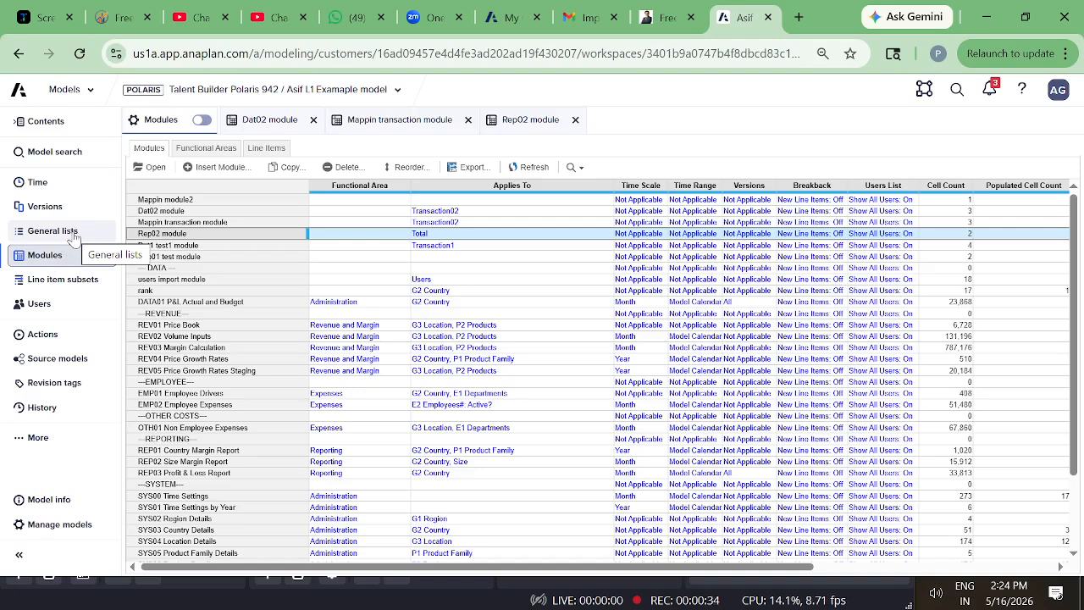
click(74, 238)
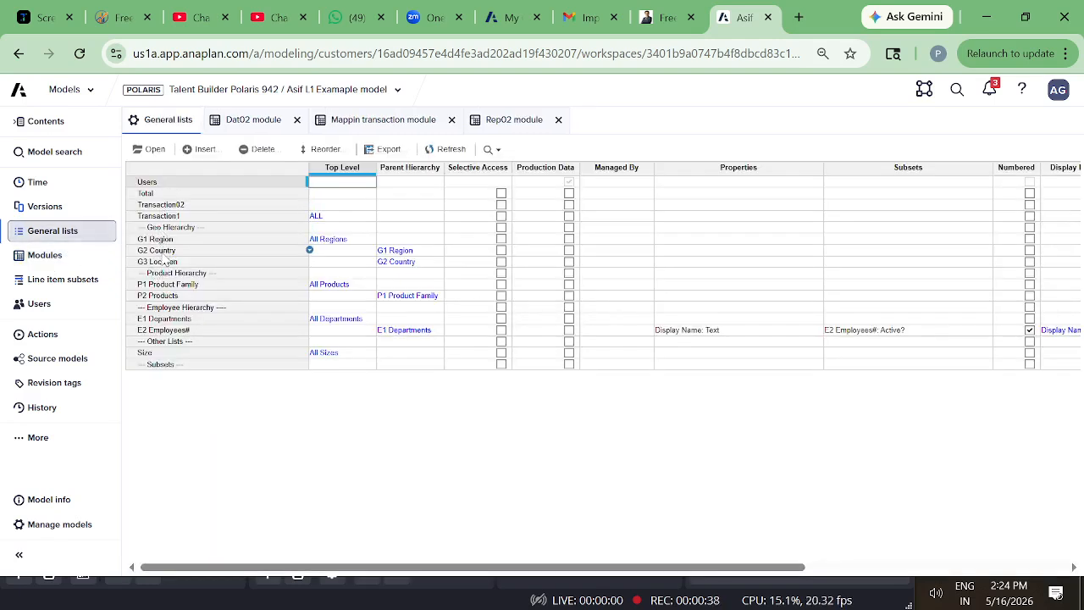
click(163, 254)
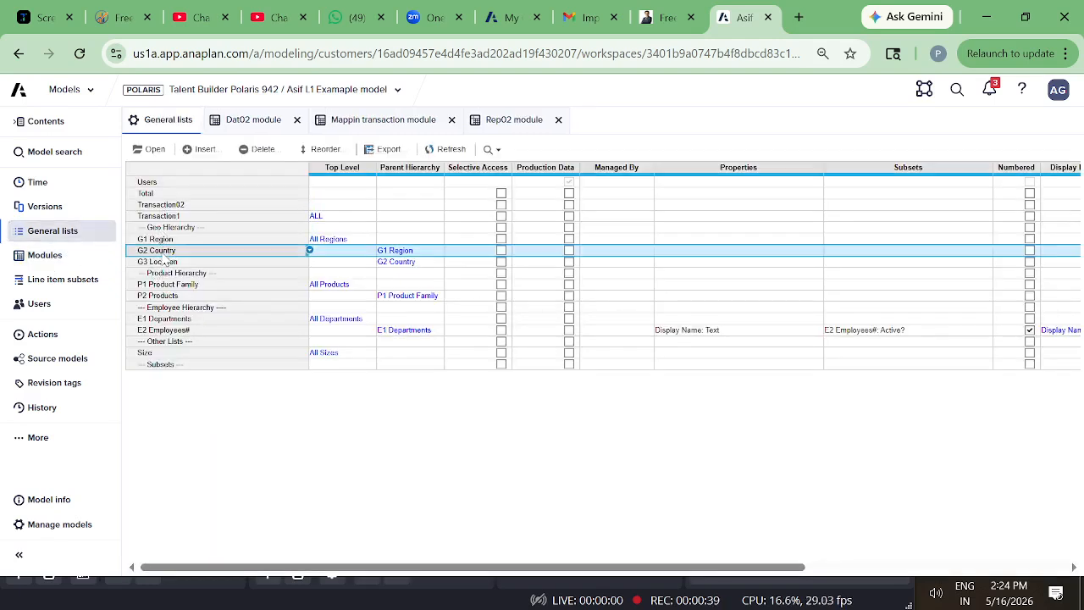
click(154, 150)
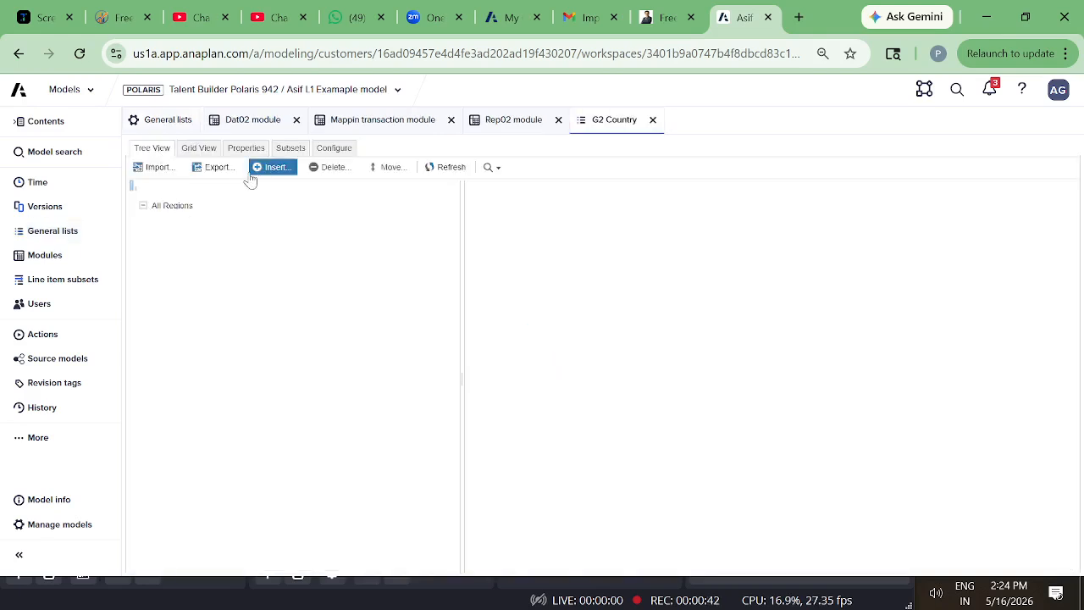
click(206, 151)
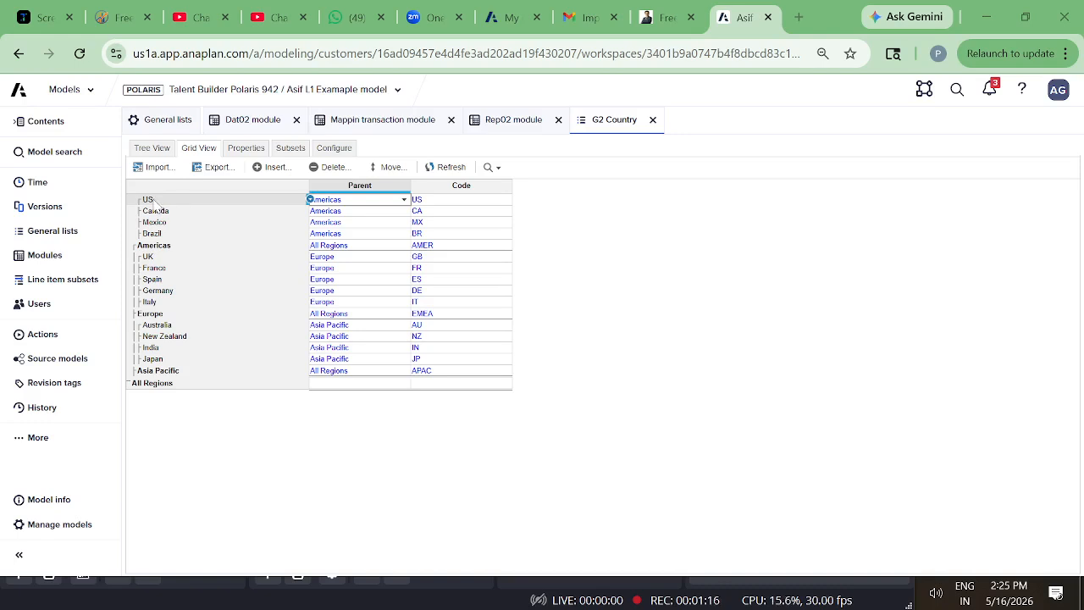
click(155, 388)
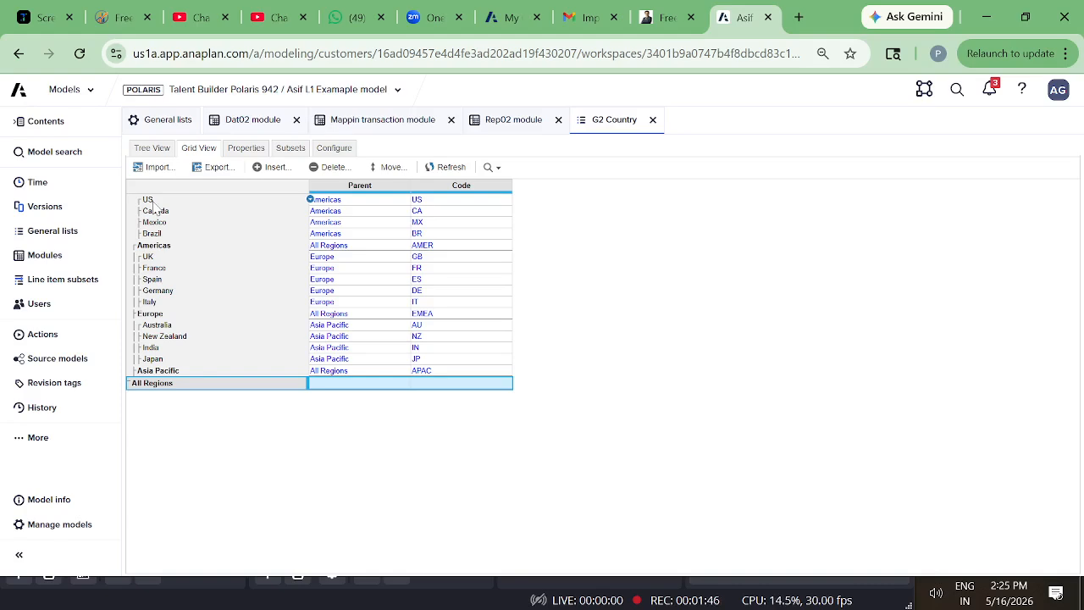
Try to mark the G2 Country list as production data in the general lists, and cancel the change
click(53, 236)
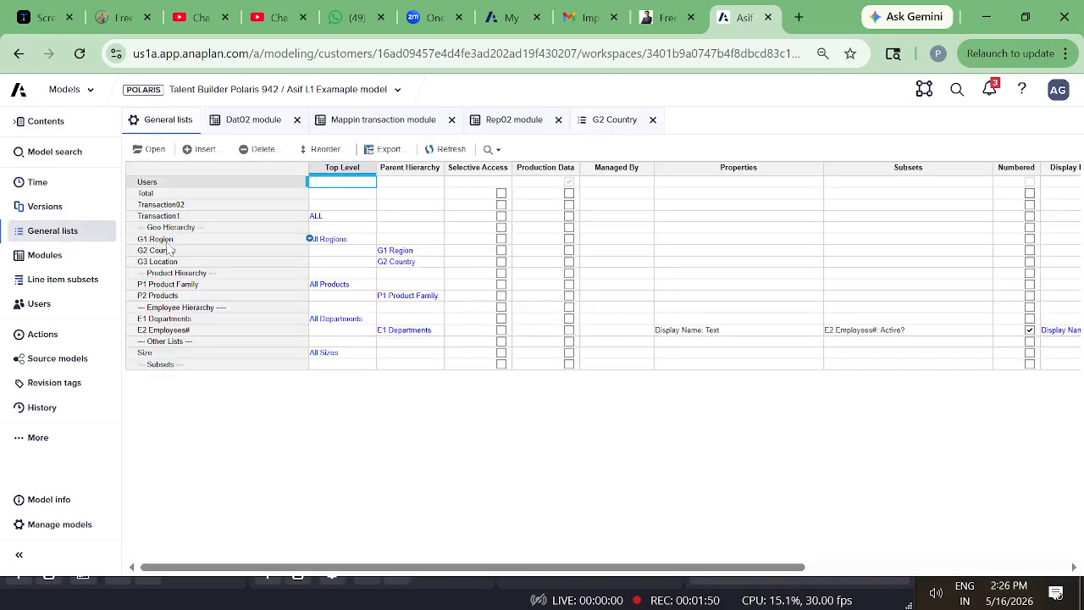
click(169, 251)
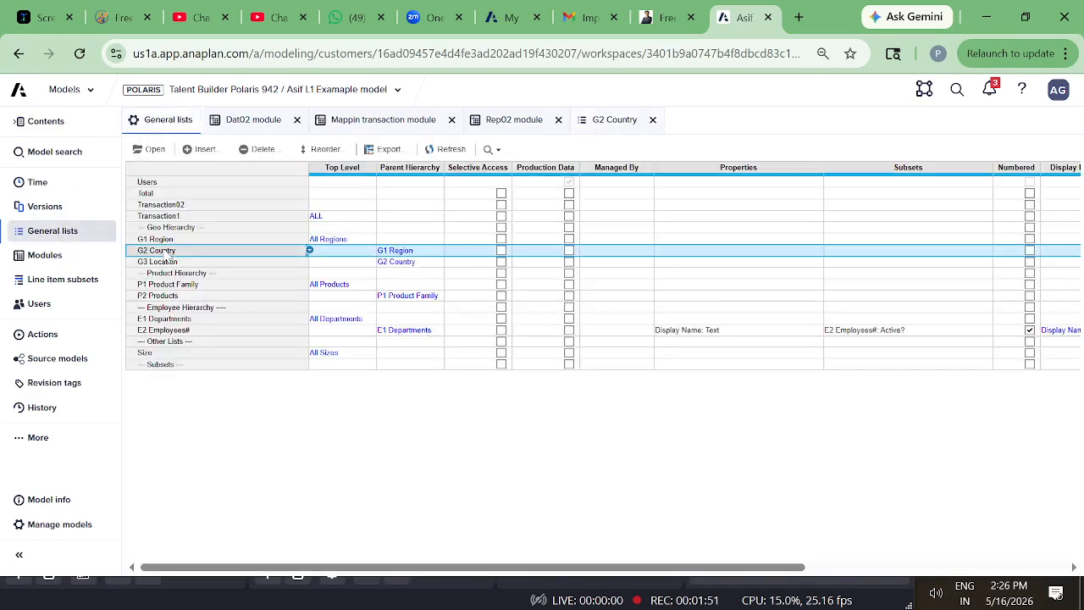
click(569, 251)
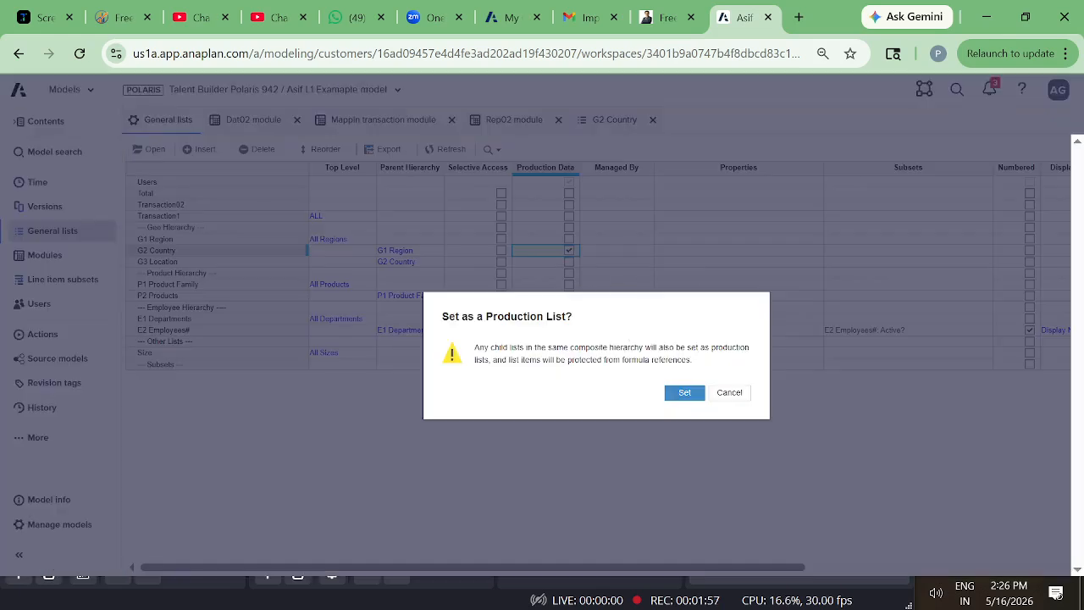
click(732, 394)
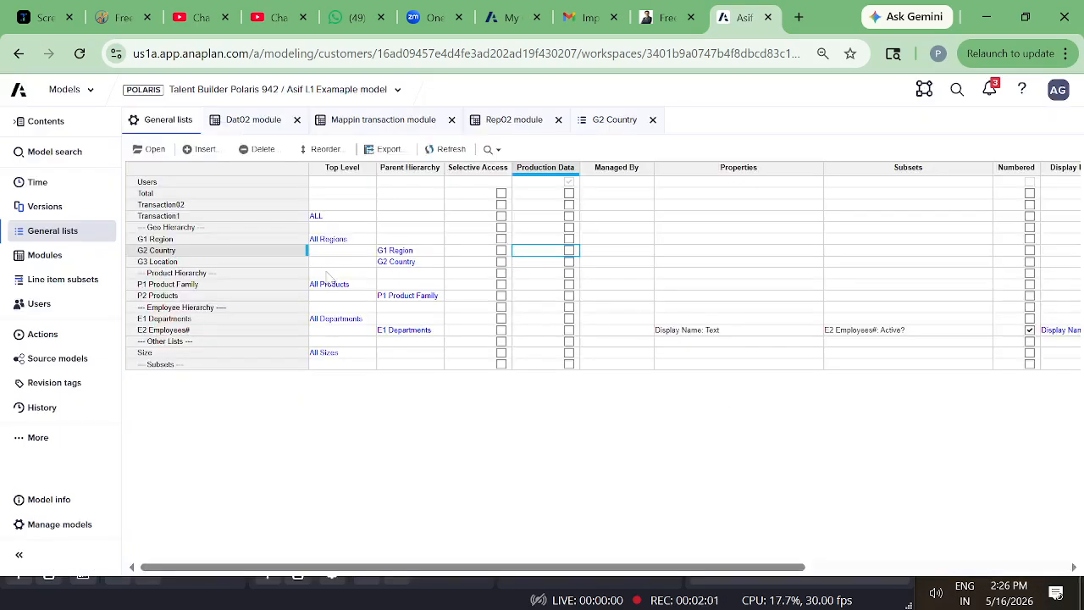
click(259, 253)
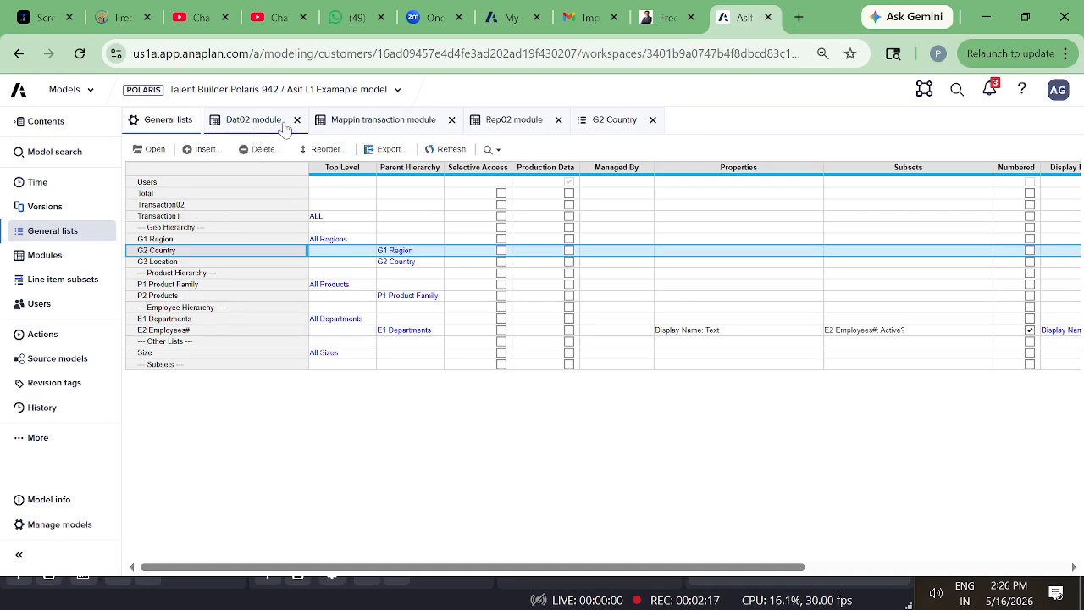
Review the Mappin transaction and Dat02 modules and the formulas of sales and sales2 in the Rep02 module
click(349, 121)
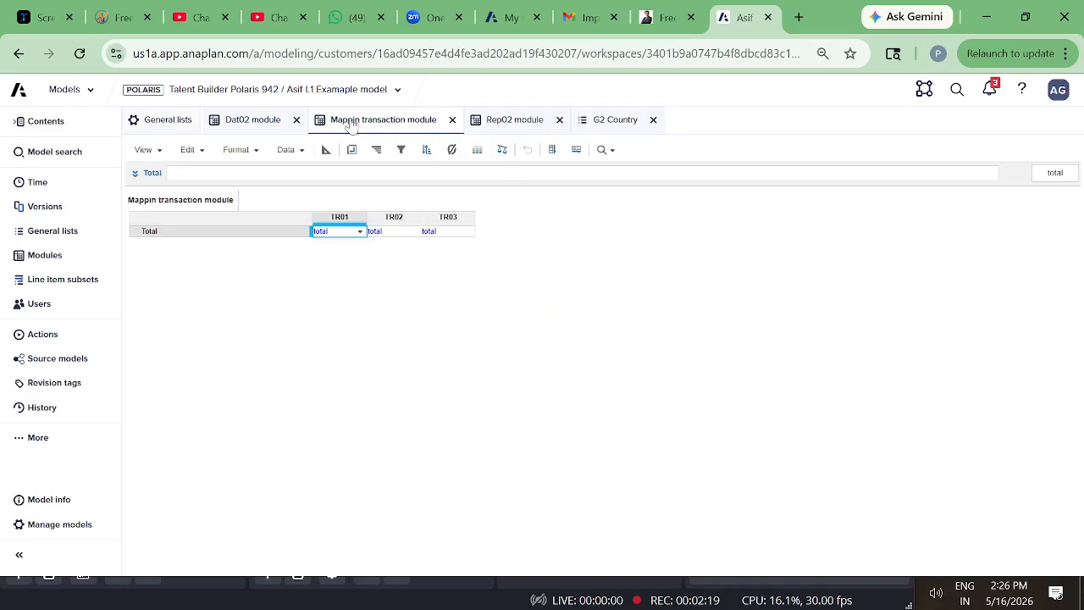
click(254, 122)
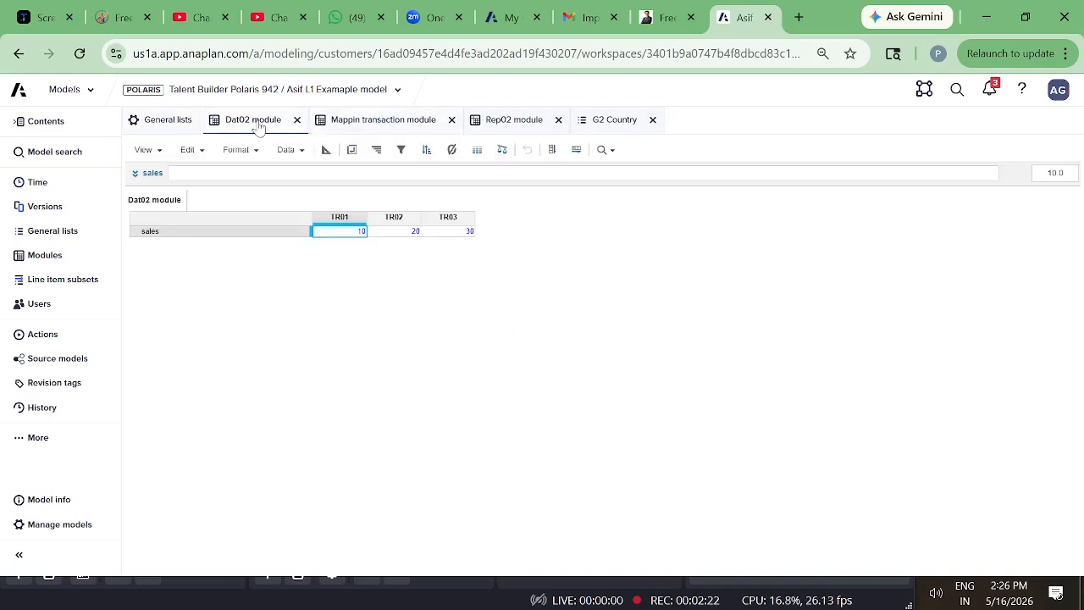
click(517, 122)
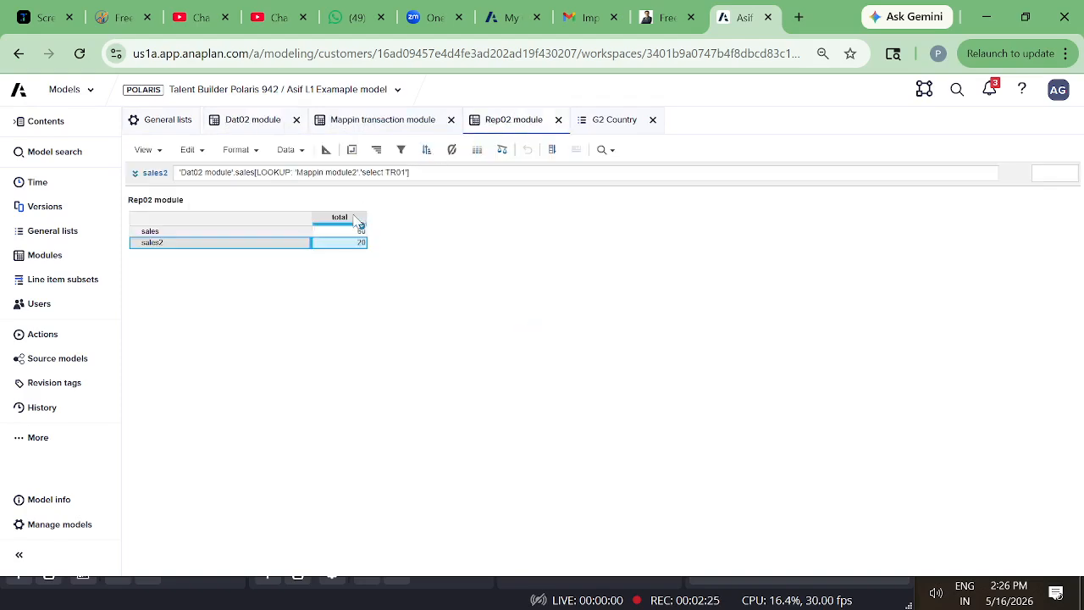
click(288, 232)
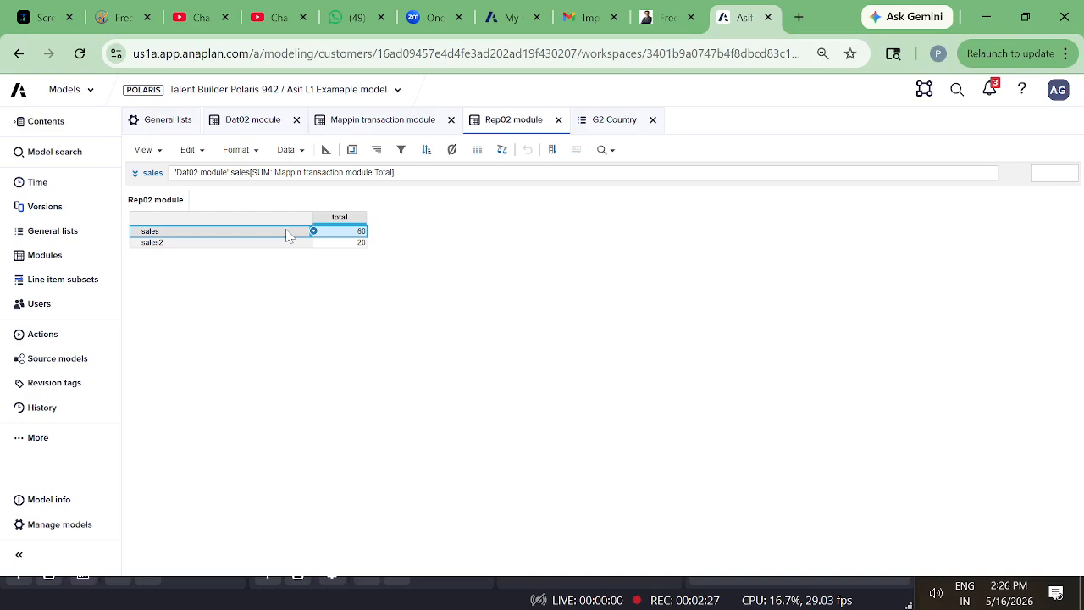
click(245, 243)
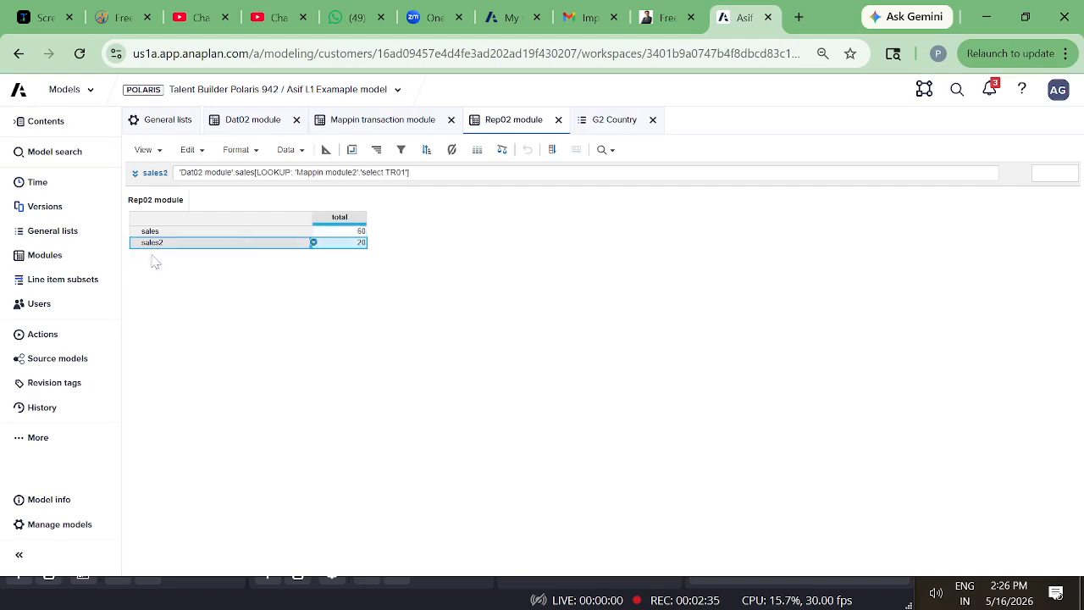
Open the Dat1 test1 module and check which dimensions its pivot uses, leaving the layout as it is
click(65, 256)
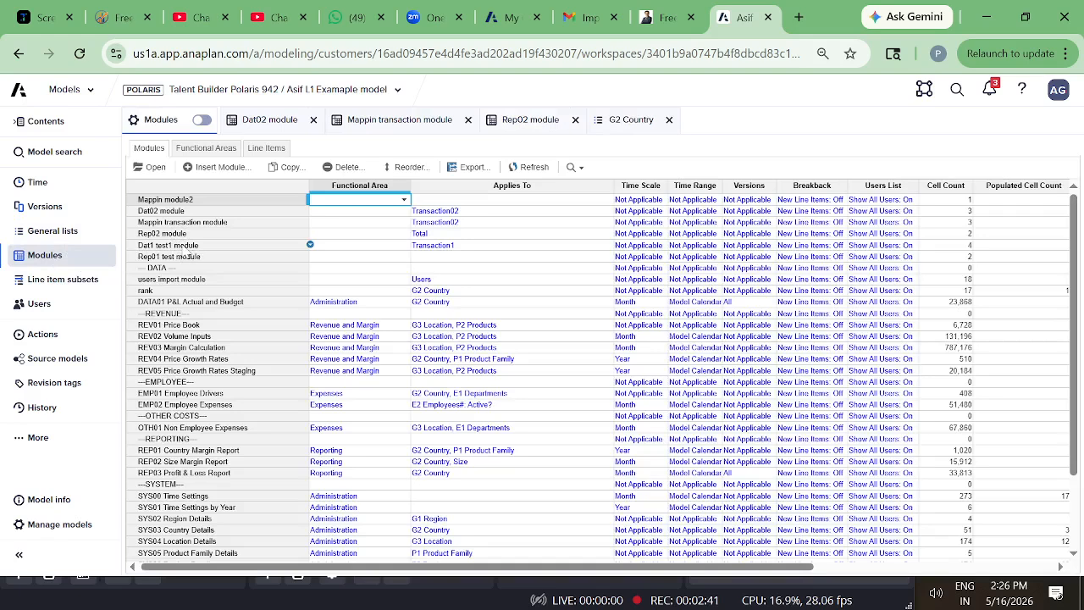
click(187, 247)
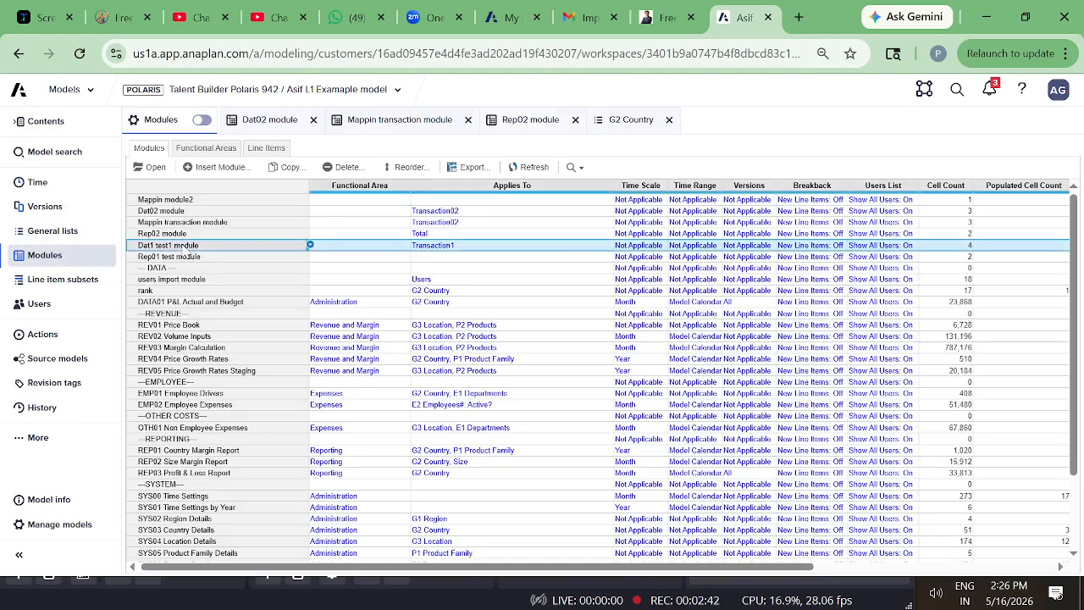
click(156, 169)
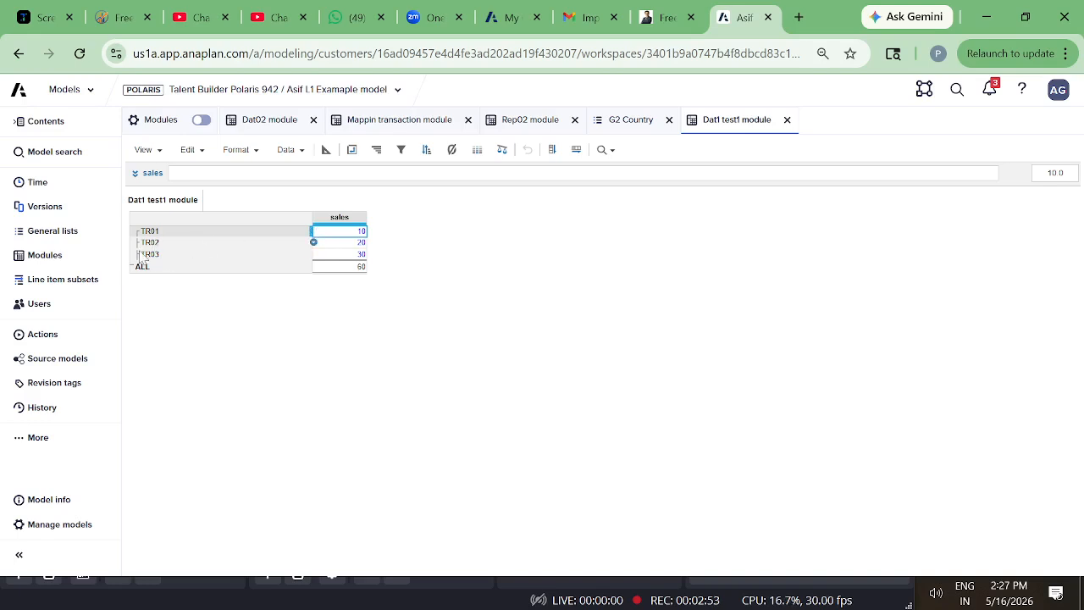
click(352, 149)
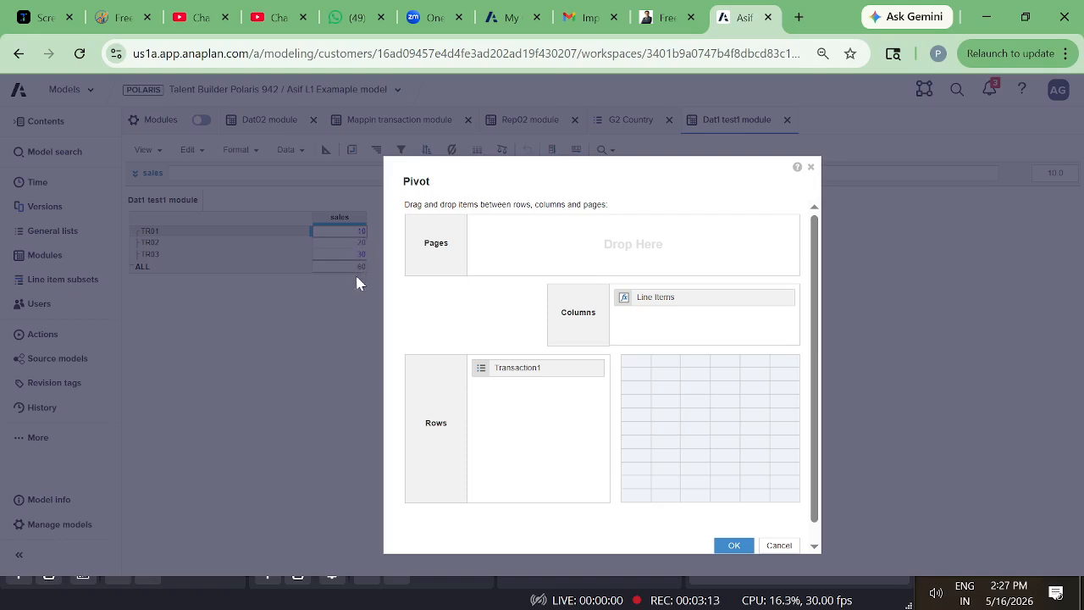
click(811, 168)
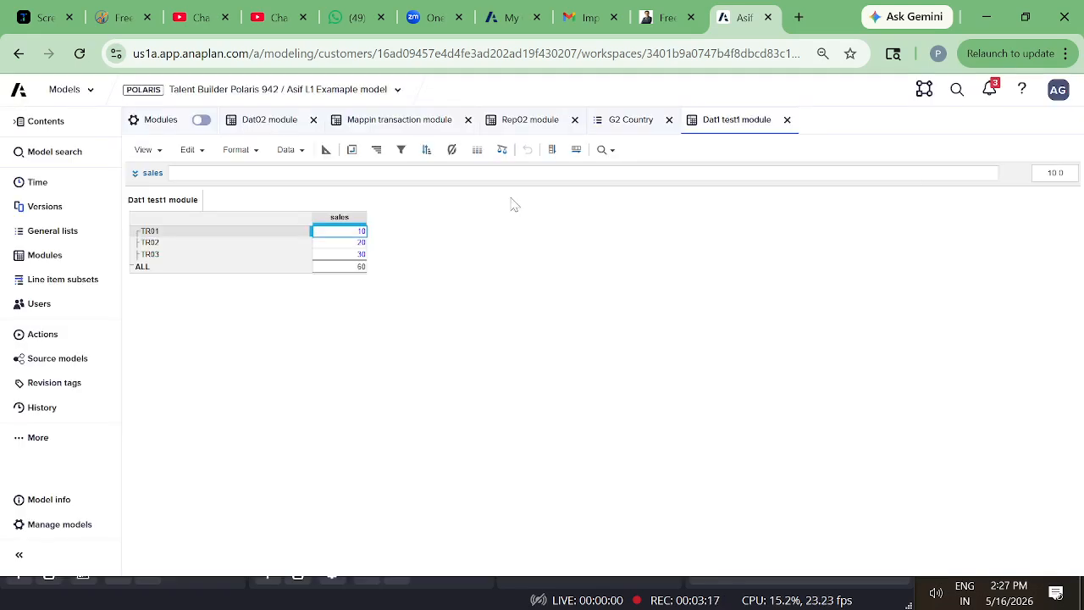
Open the Rep01 test module and examine the formula of its sales line item
click(54, 260)
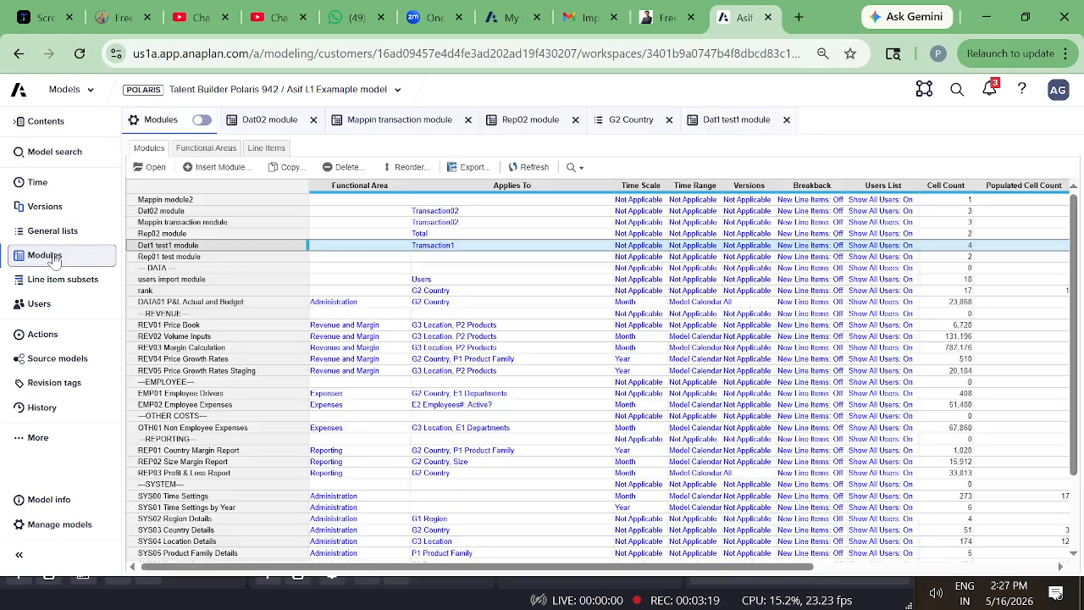
click(171, 259)
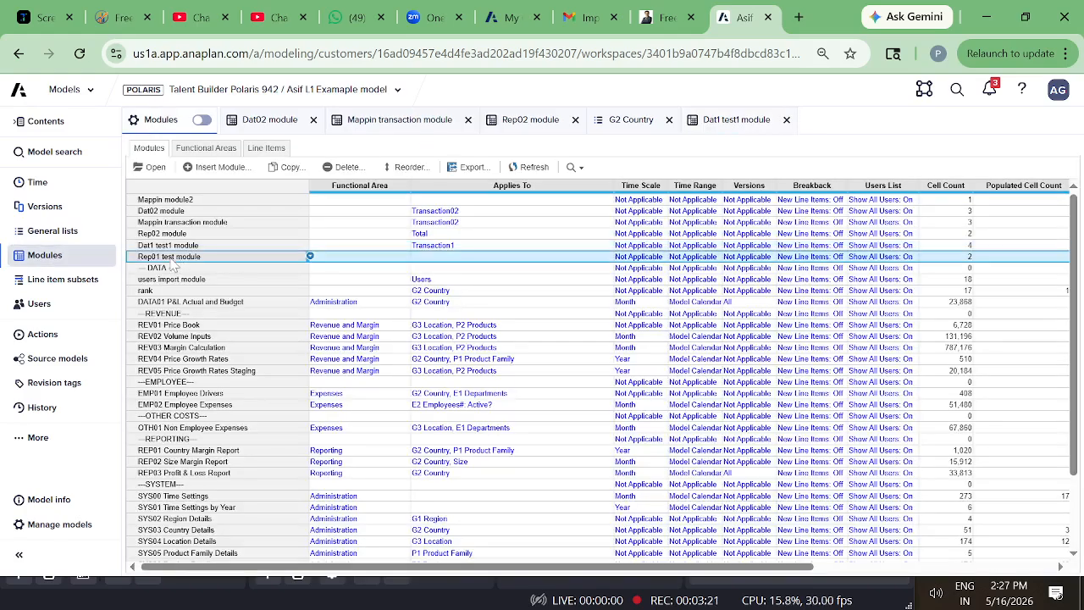
click(153, 167)
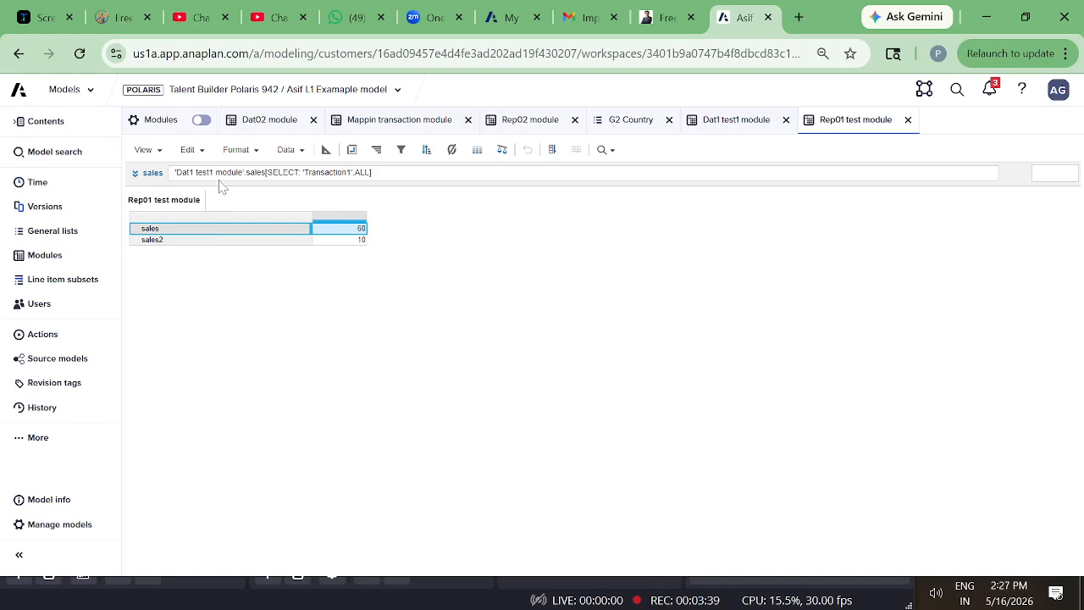
Compare the ALL row of the Dat1 test1 module with the SELECT formula and sales value in the Rep01 test module
click(736, 120)
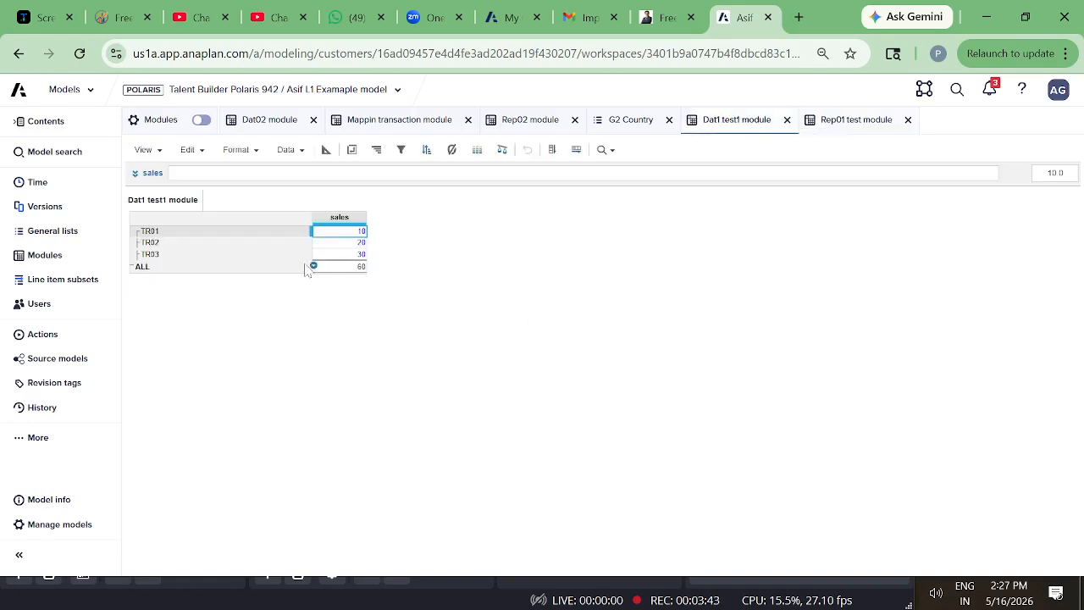
click(276, 267)
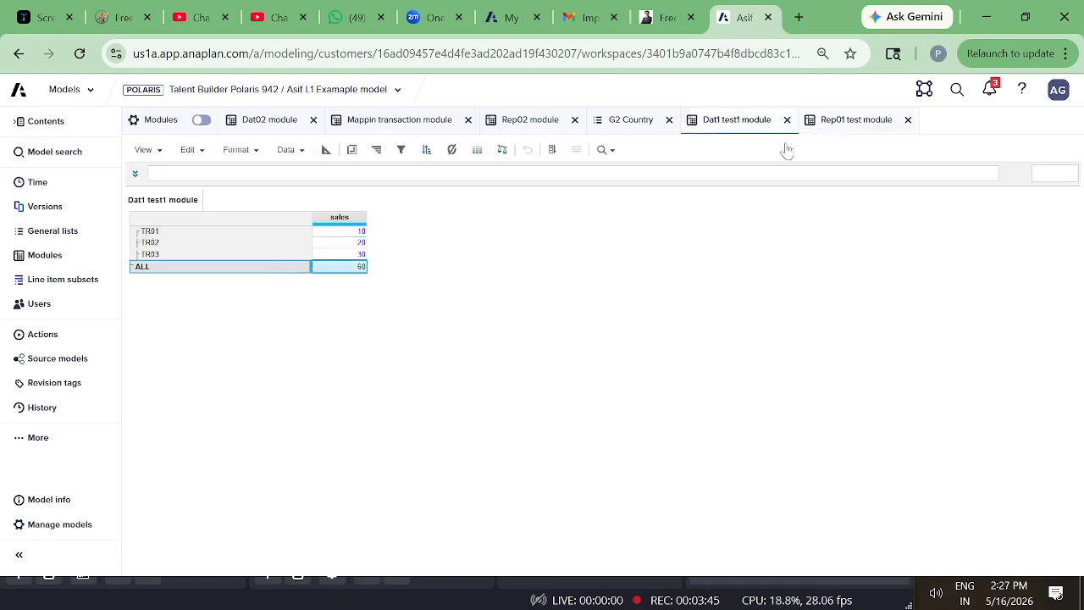
click(839, 121)
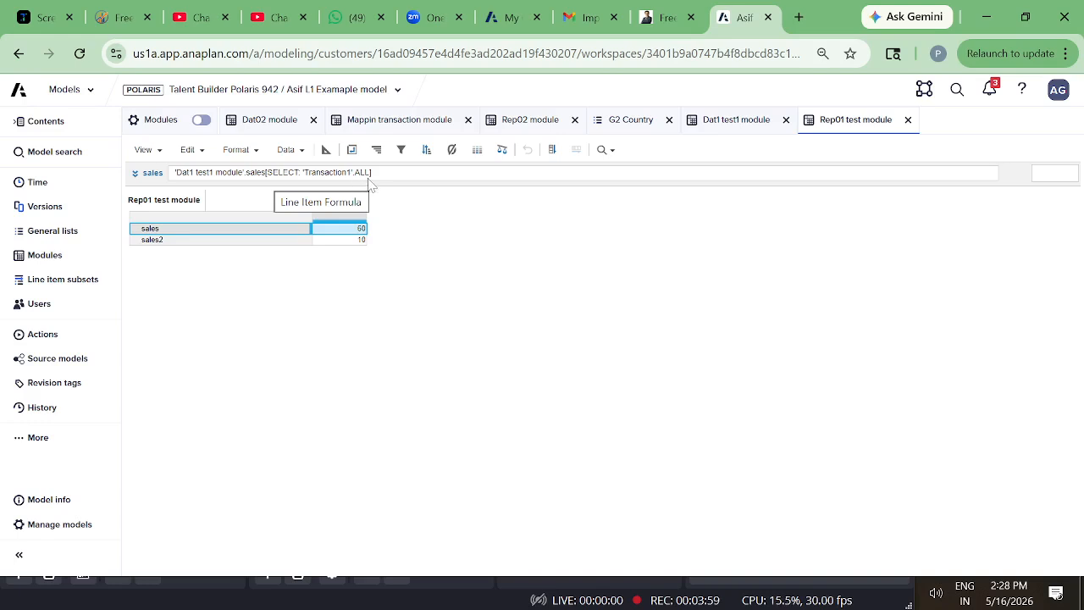
click(735, 124)
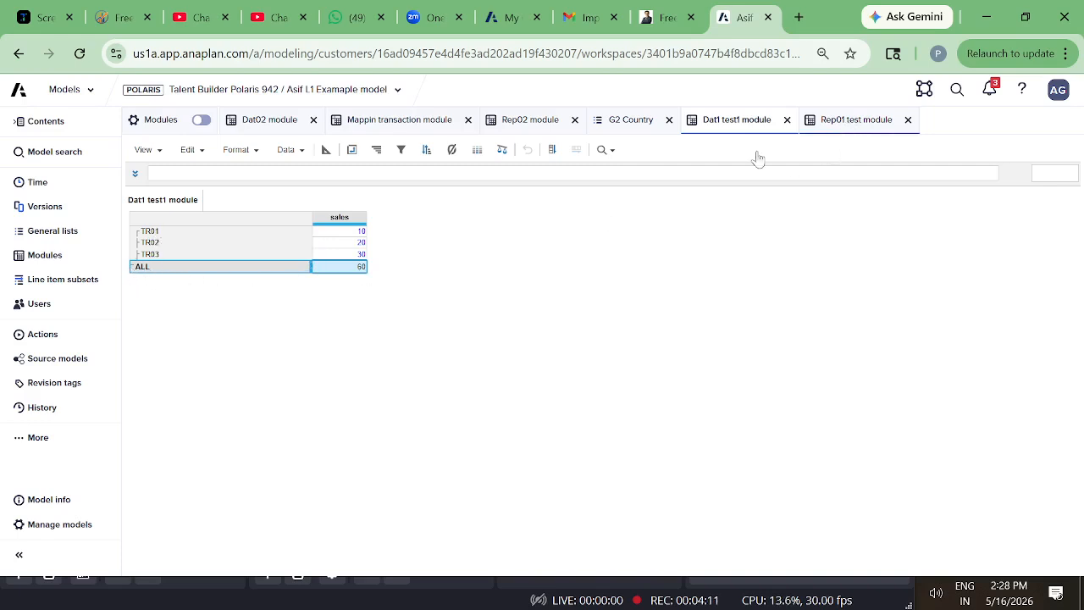
click(841, 121)
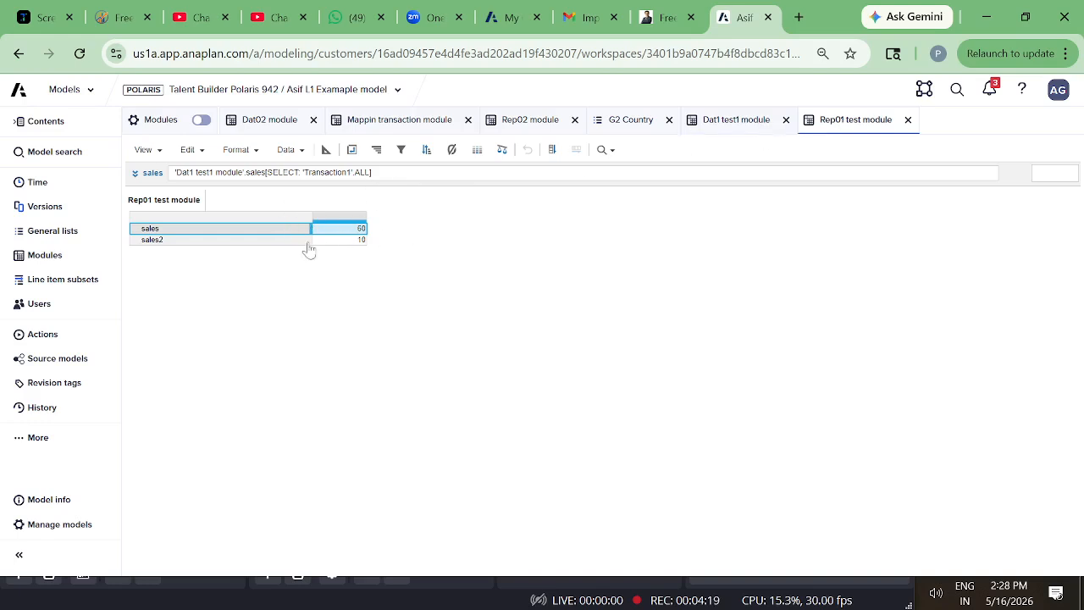
click(346, 230)
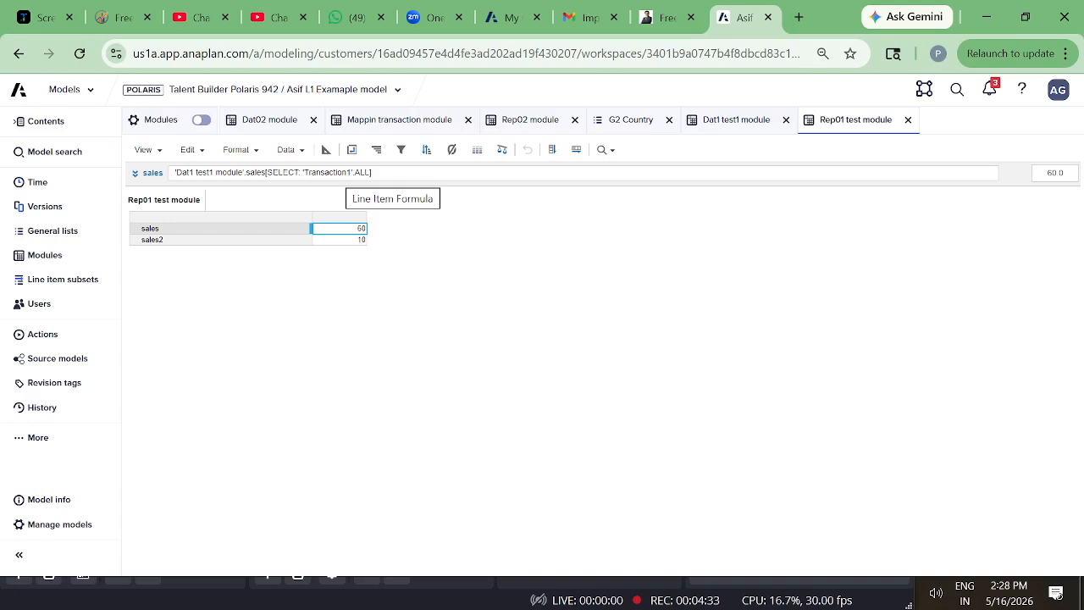
Try to set the Transaction1 list as a production data list in the general lists
click(68, 231)
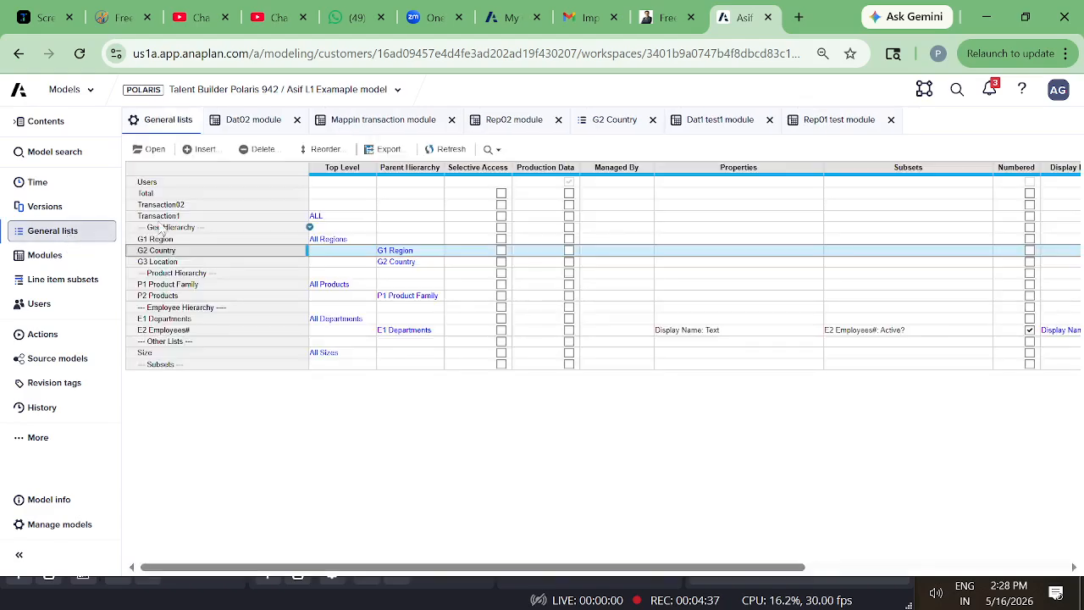
click(165, 218)
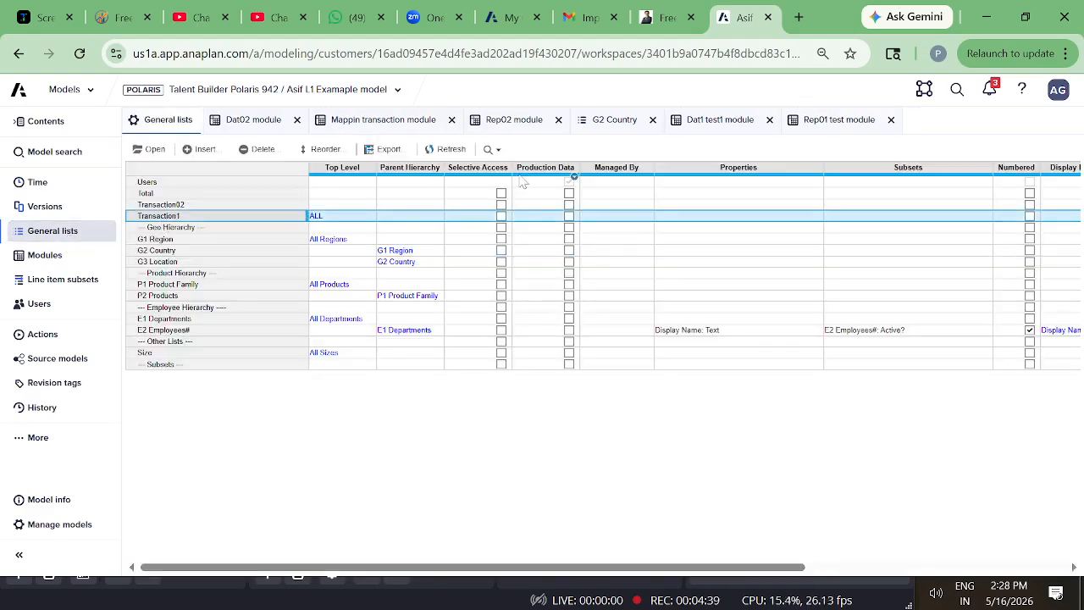
click(569, 217)
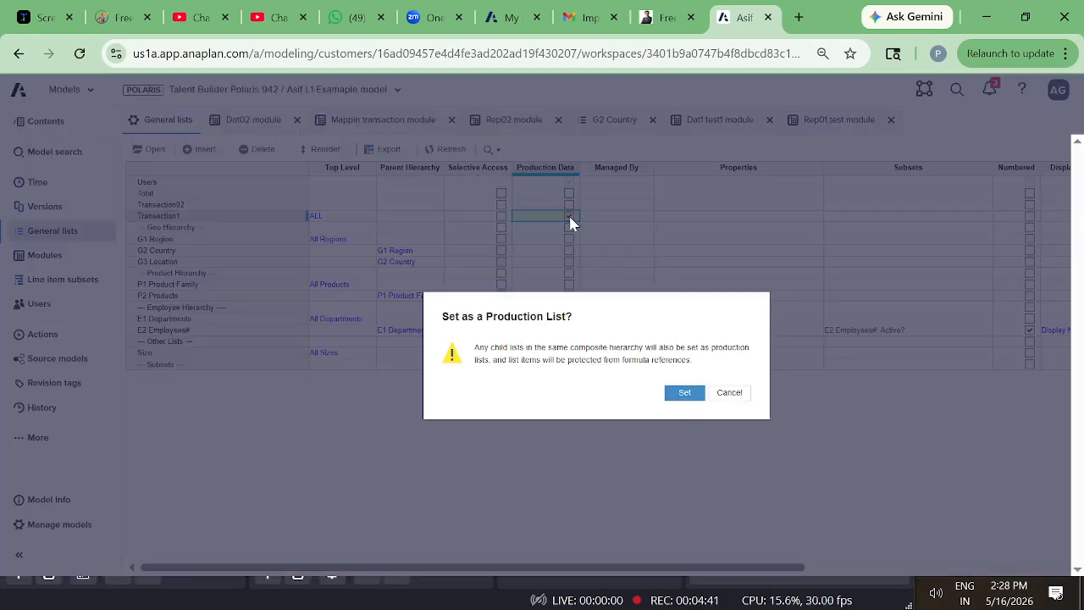
click(685, 394)
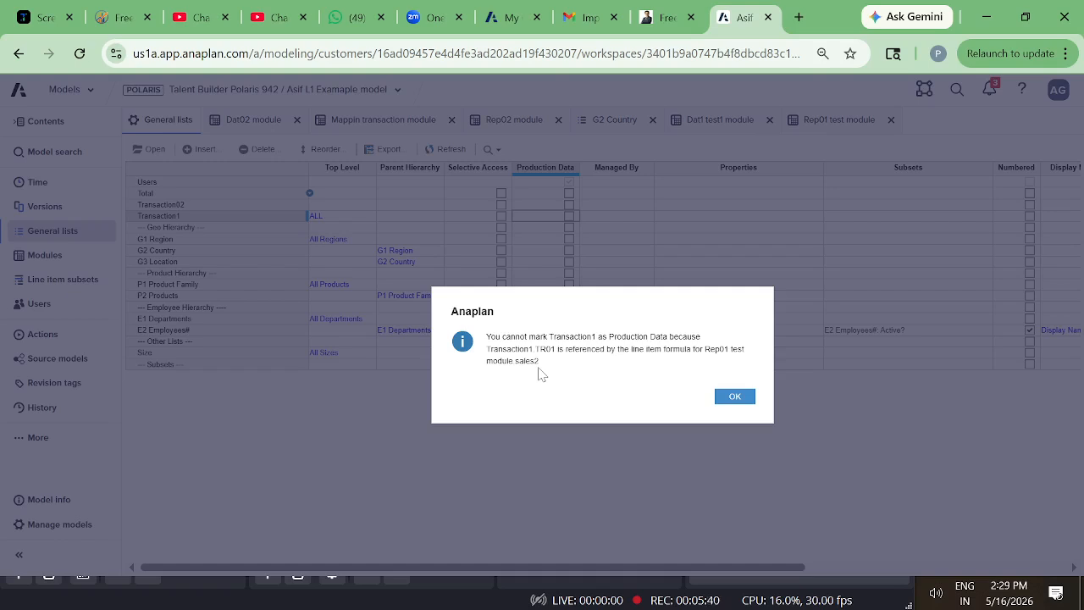
click(733, 397)
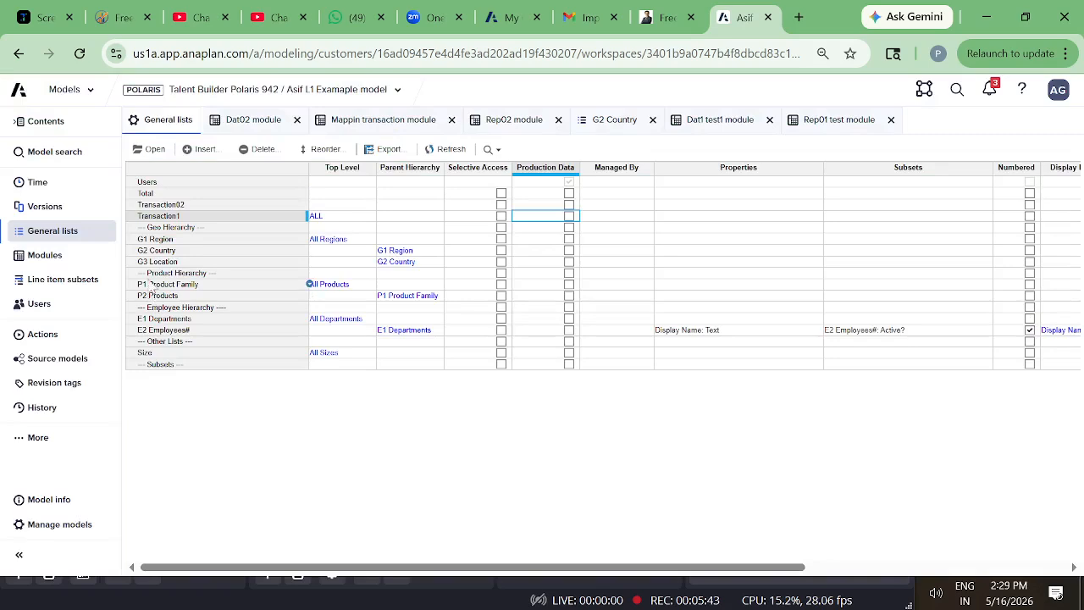
Set the G3 Location list as a production data list
click(169, 251)
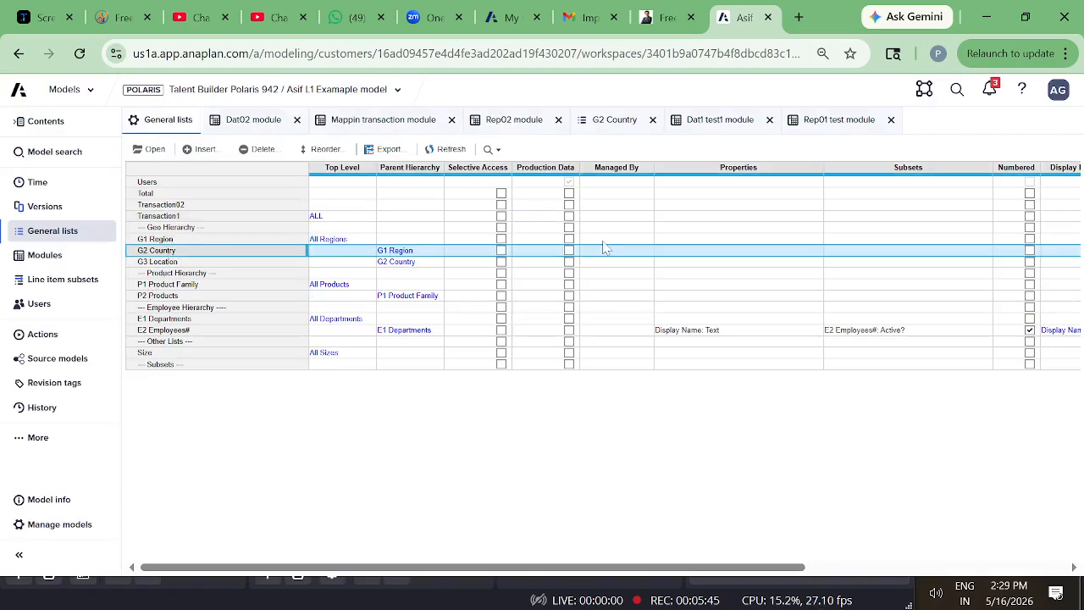
click(568, 262)
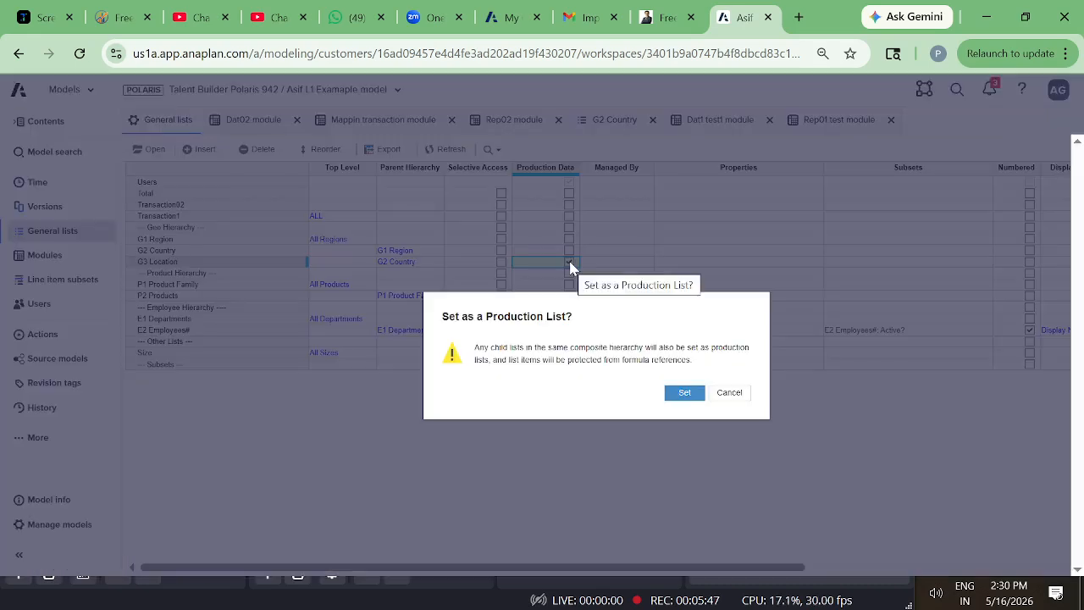
click(684, 393)
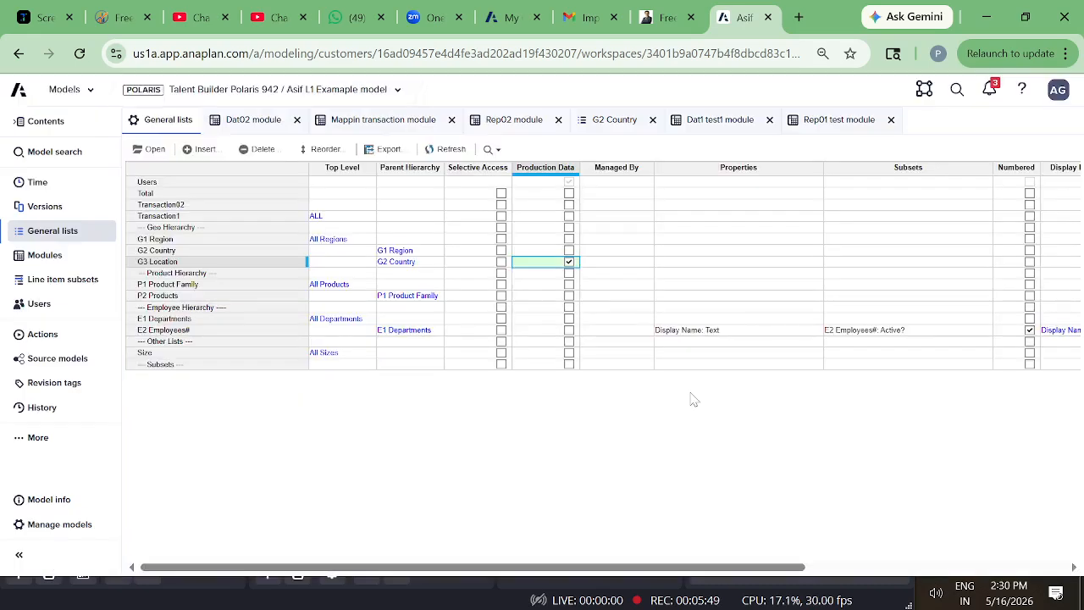
Unset G3 Location as a production list and select the G2 Country list
click(198, 264)
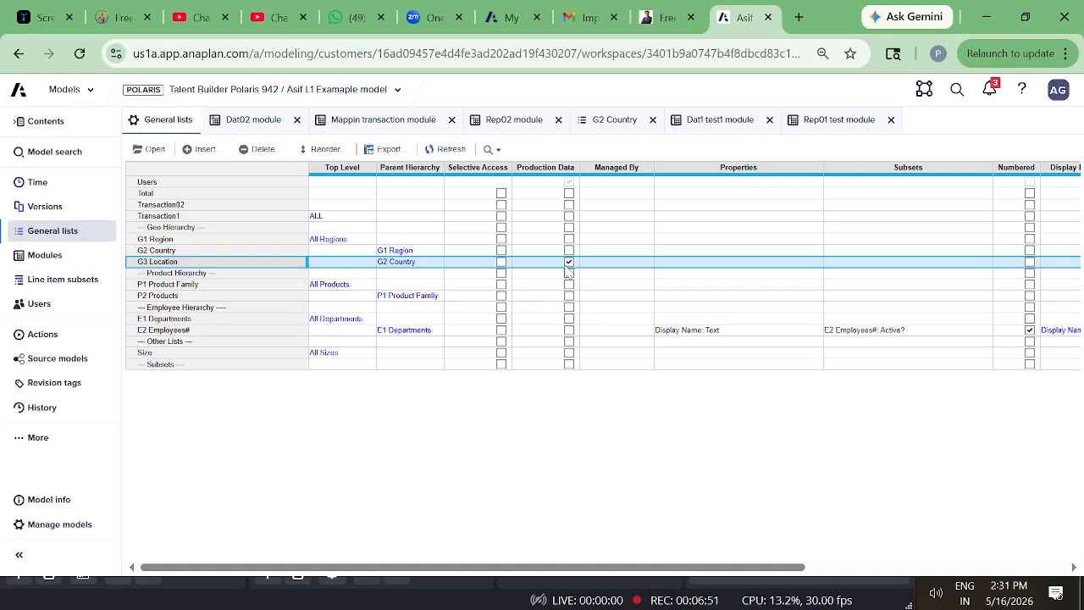
click(568, 262)
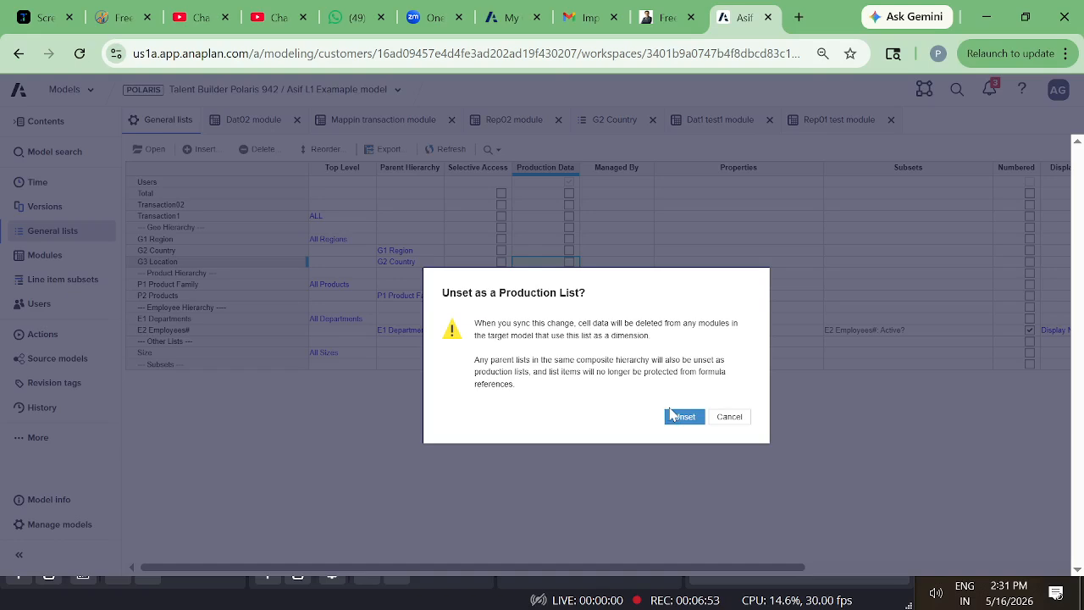
click(675, 416)
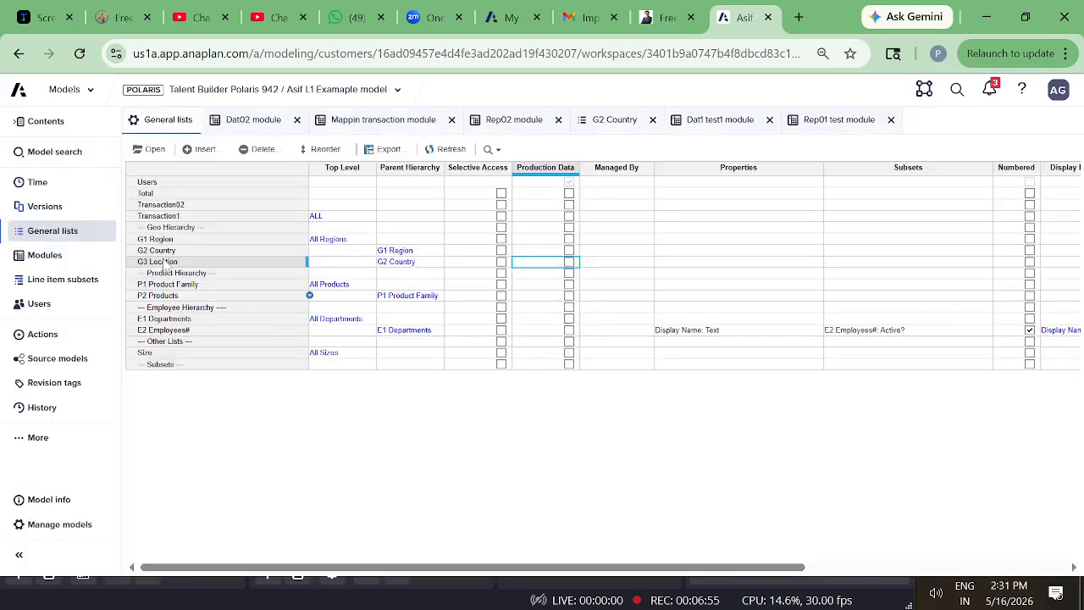
click(159, 251)
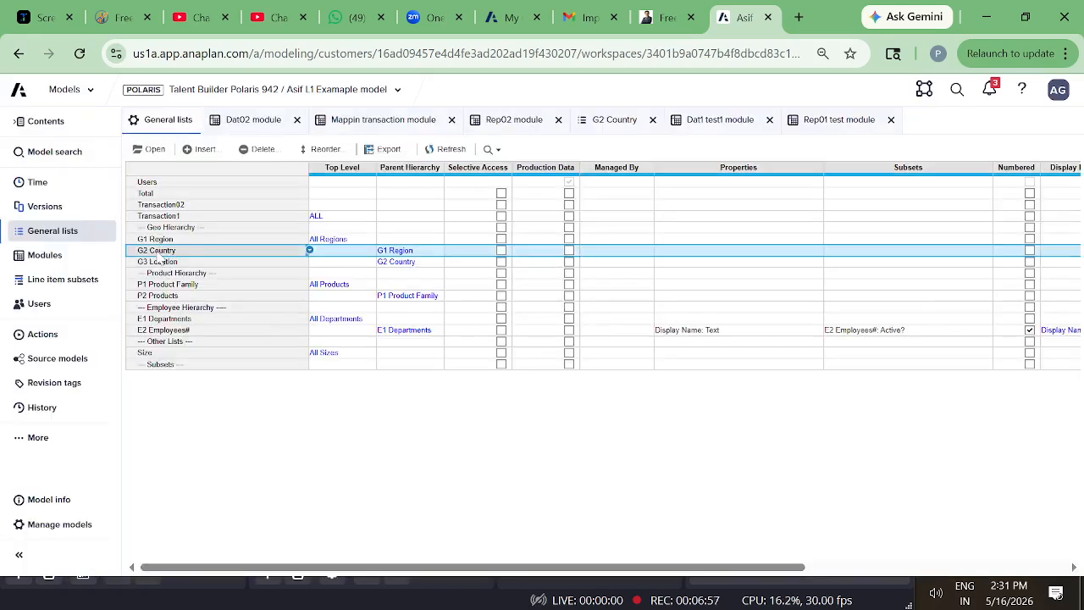
Open the REP03 Profit & Loss Report module in blueprint view and examine the Salary and Bonus formulas
click(54, 262)
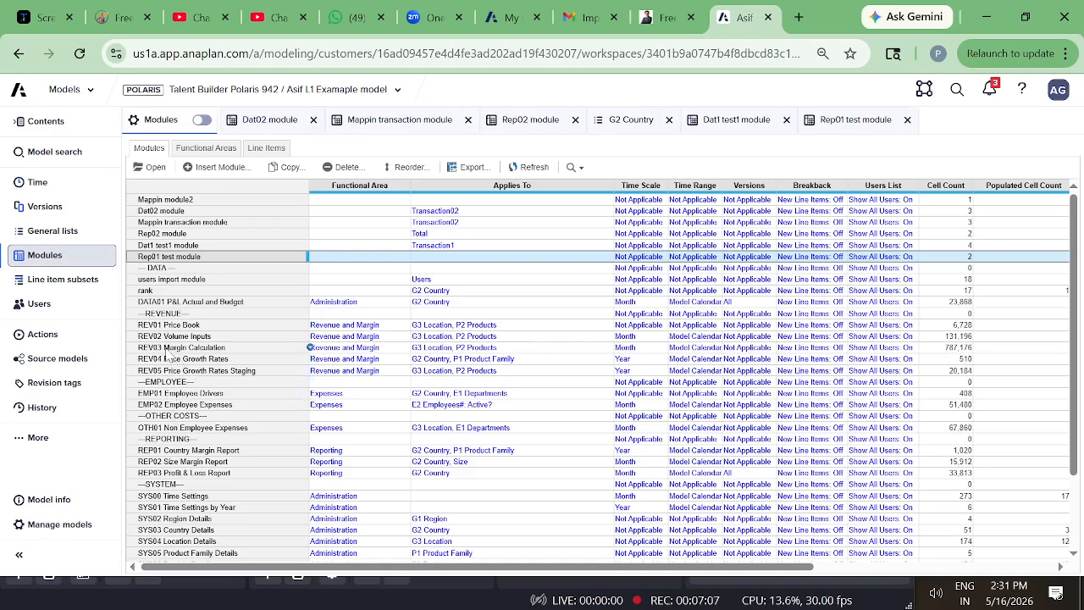
click(168, 474)
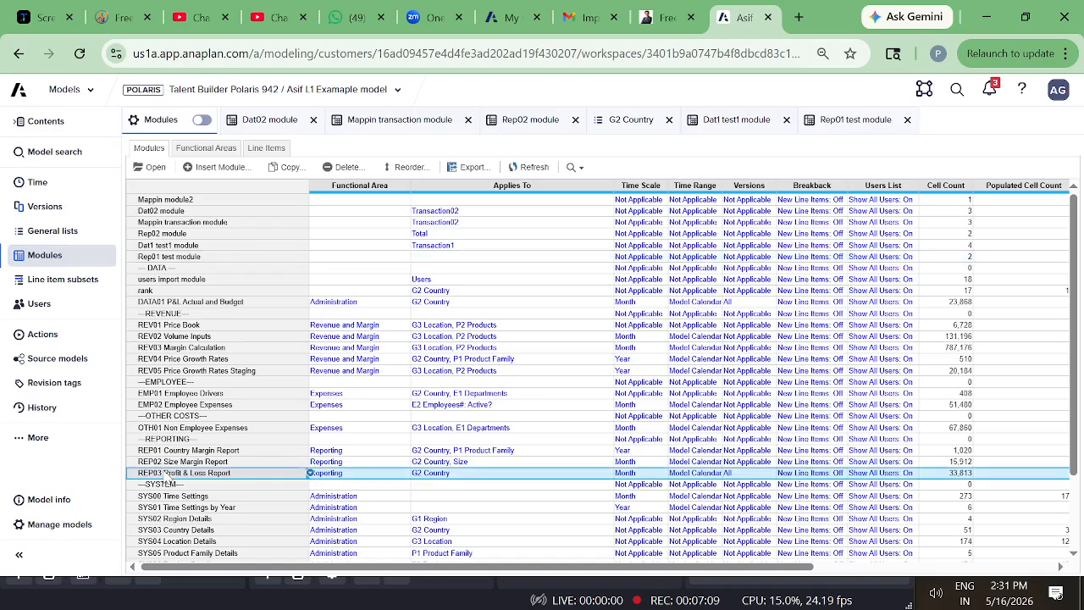
click(153, 169)
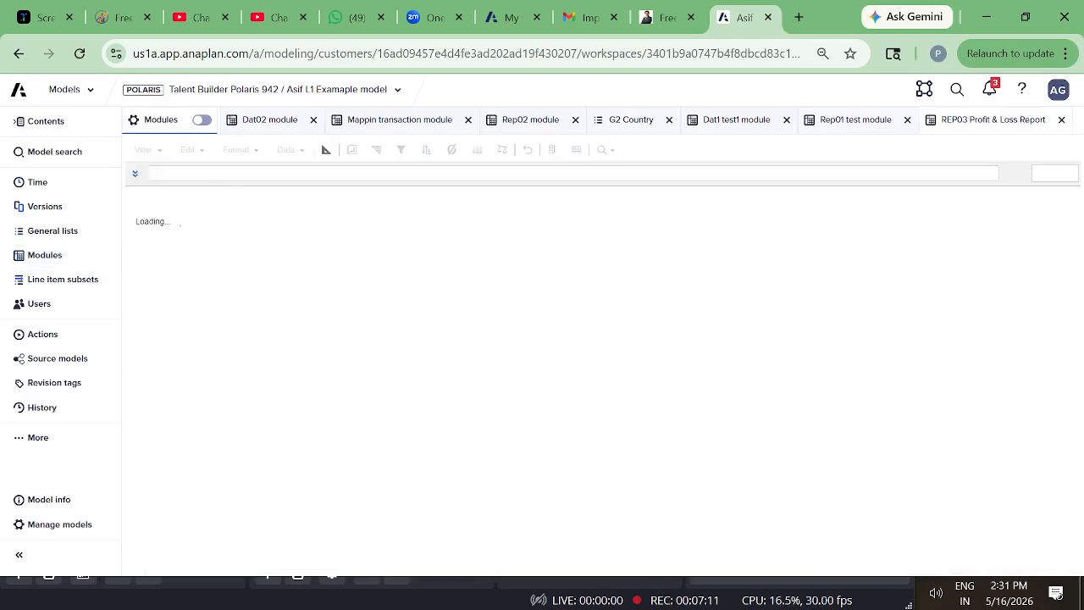
click(326, 151)
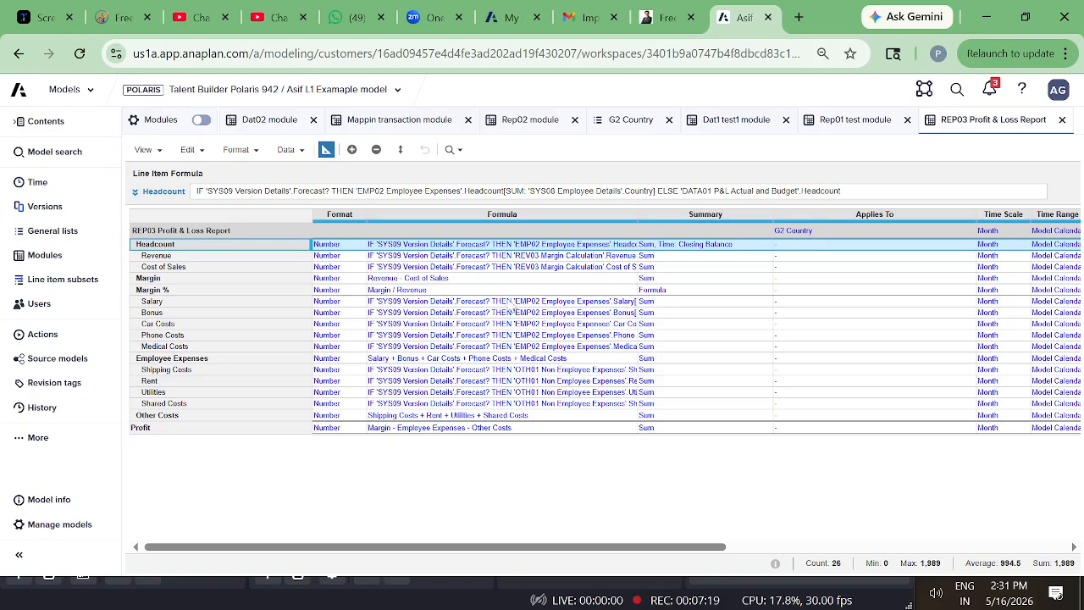
click(497, 305)
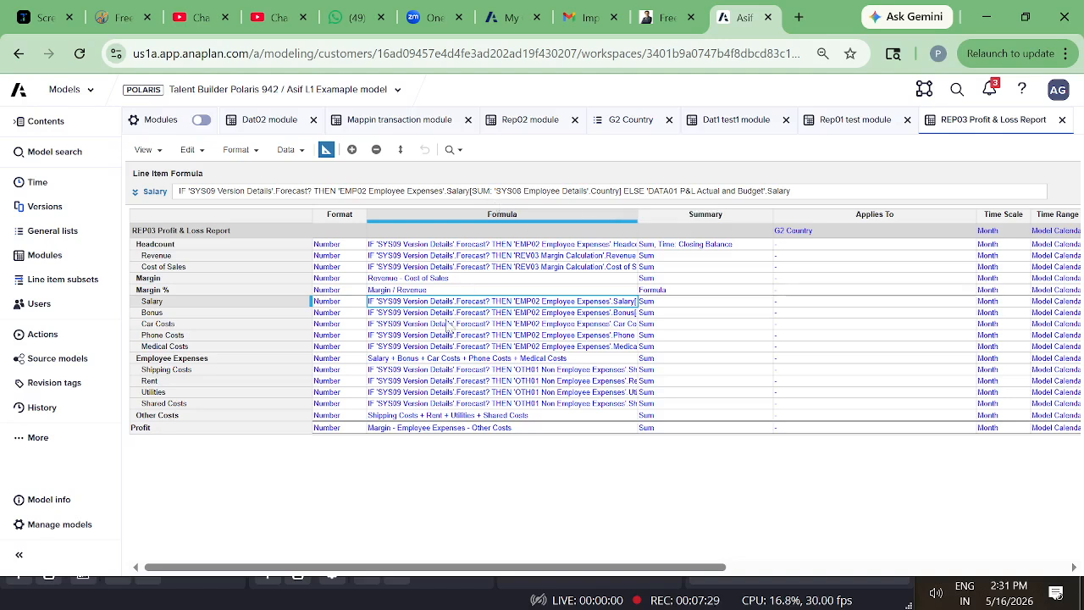
click(481, 315)
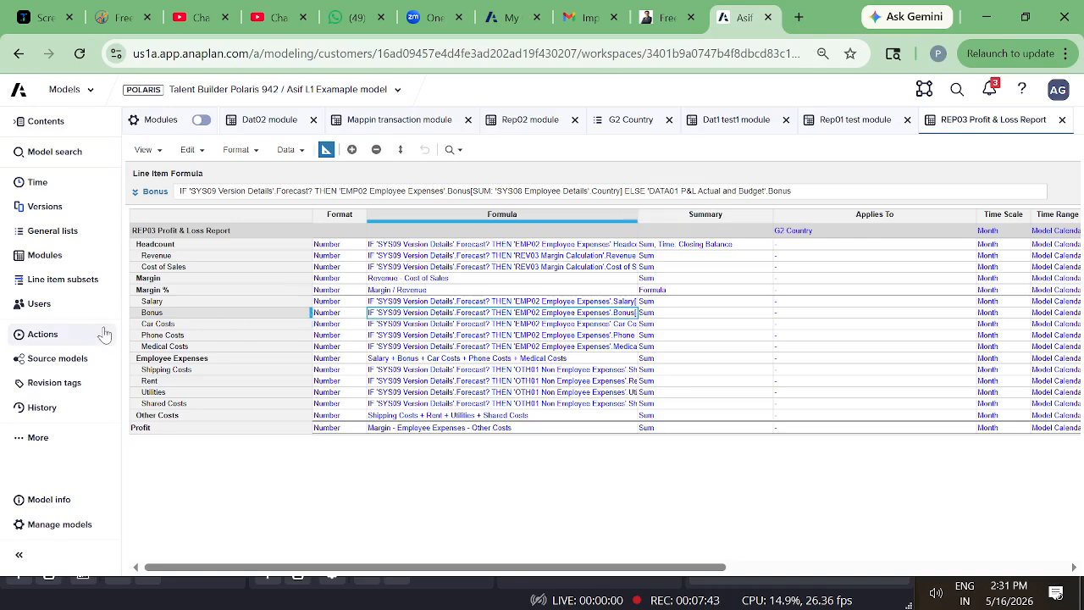
Open the SYS08 Employee Details module that the report's SUM formulas use as a mapping
click(57, 265)
scroll(172, 536, down, 2)
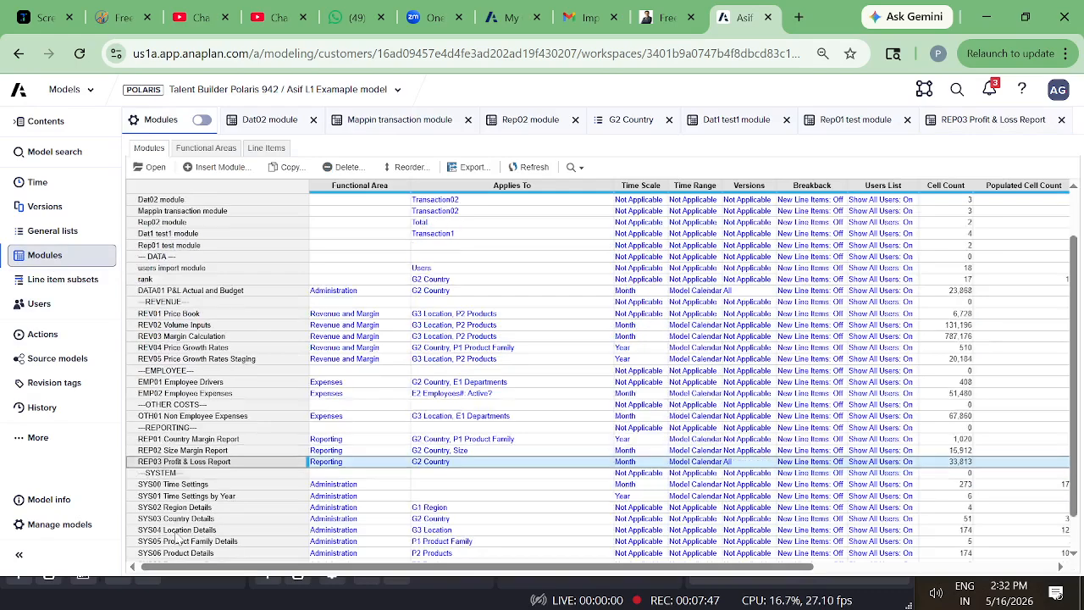
click(167, 543)
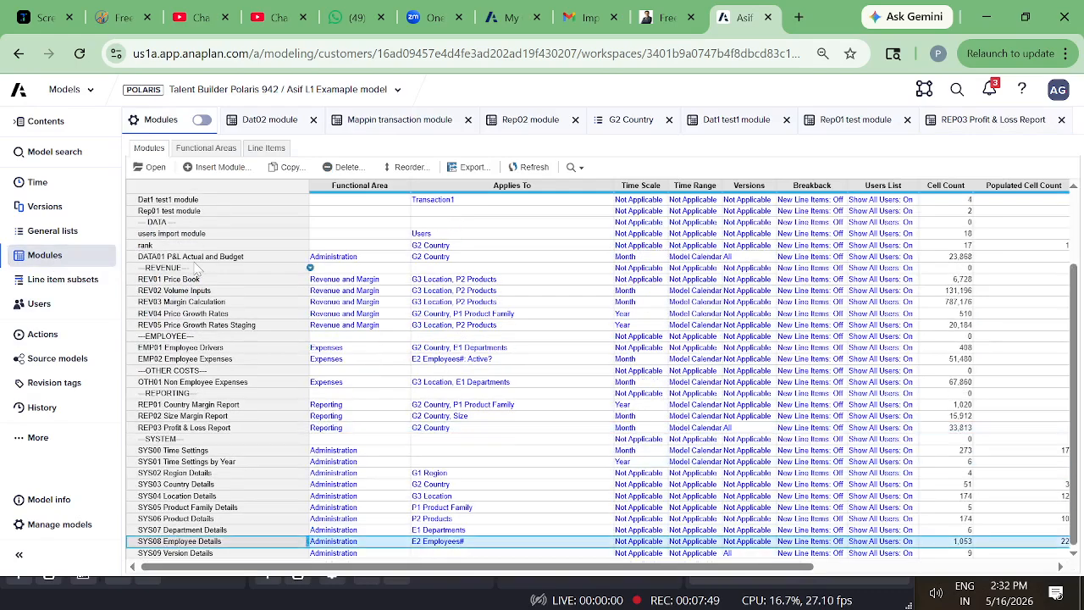
click(157, 169)
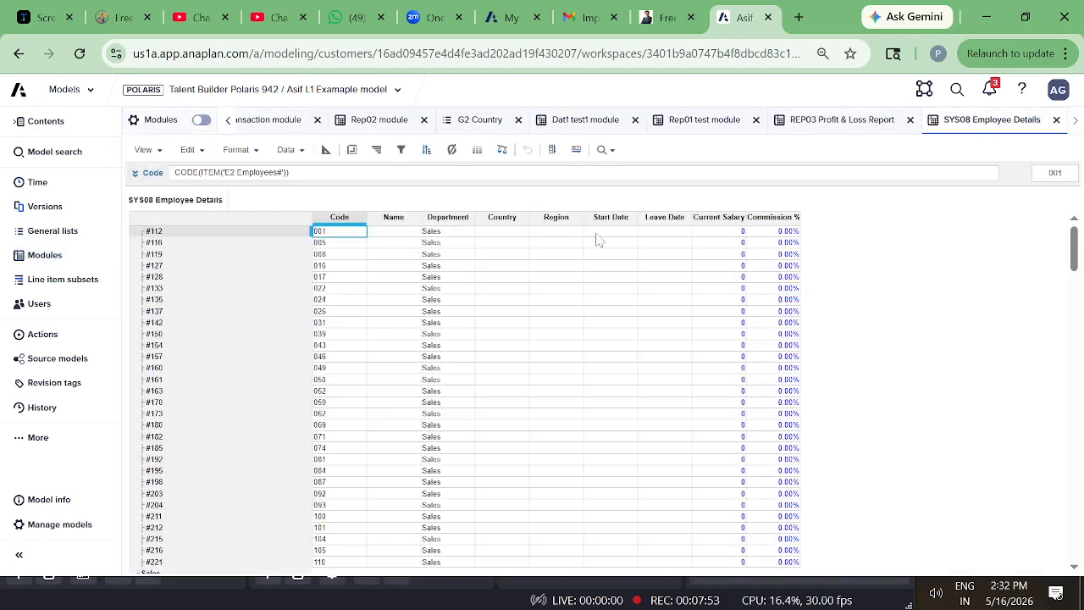
Review the countries selectable in the Country line item for the first employee and check the neighbouring Region cell
click(501, 218)
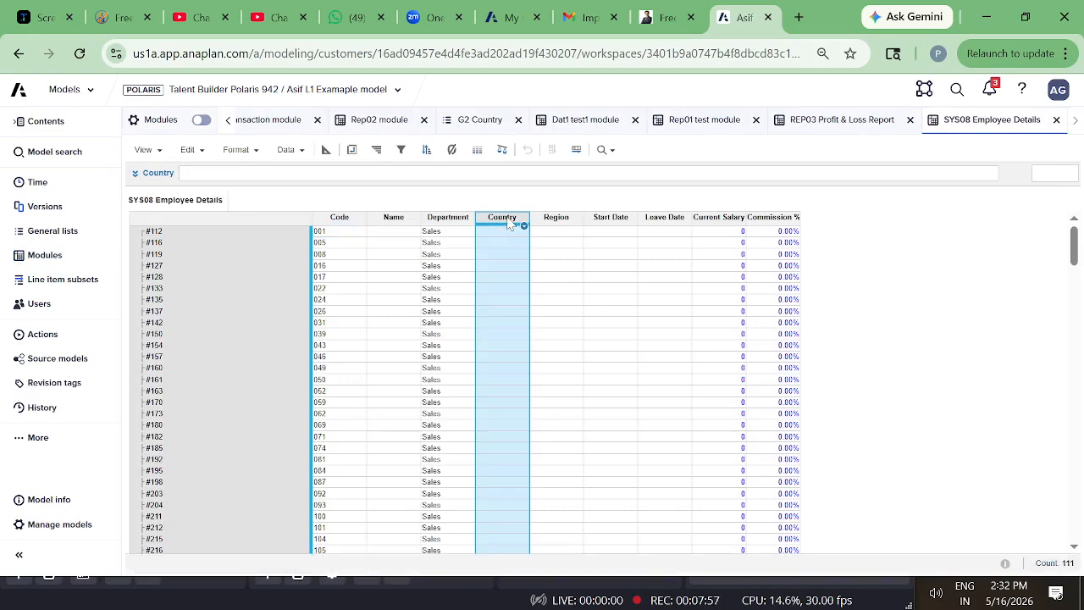
click(501, 234)
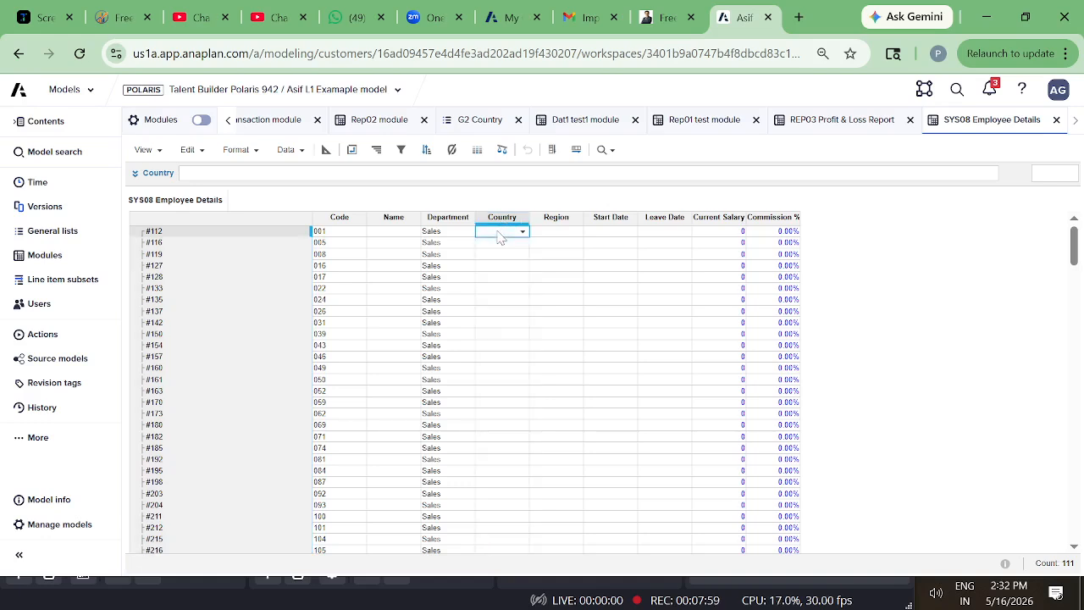
click(521, 234)
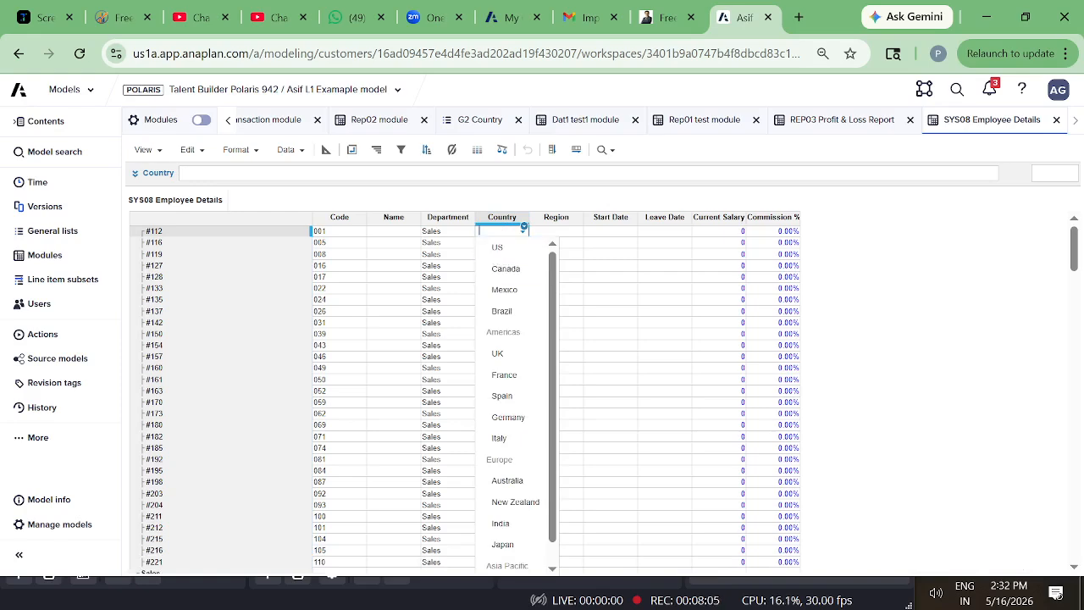
click(500, 220)
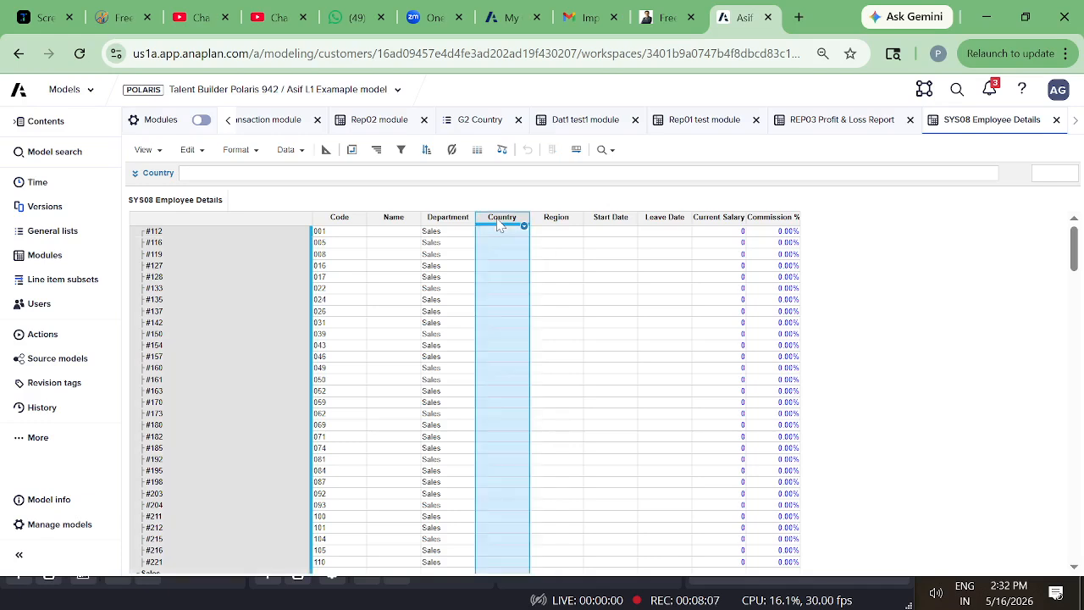
click(518, 233)
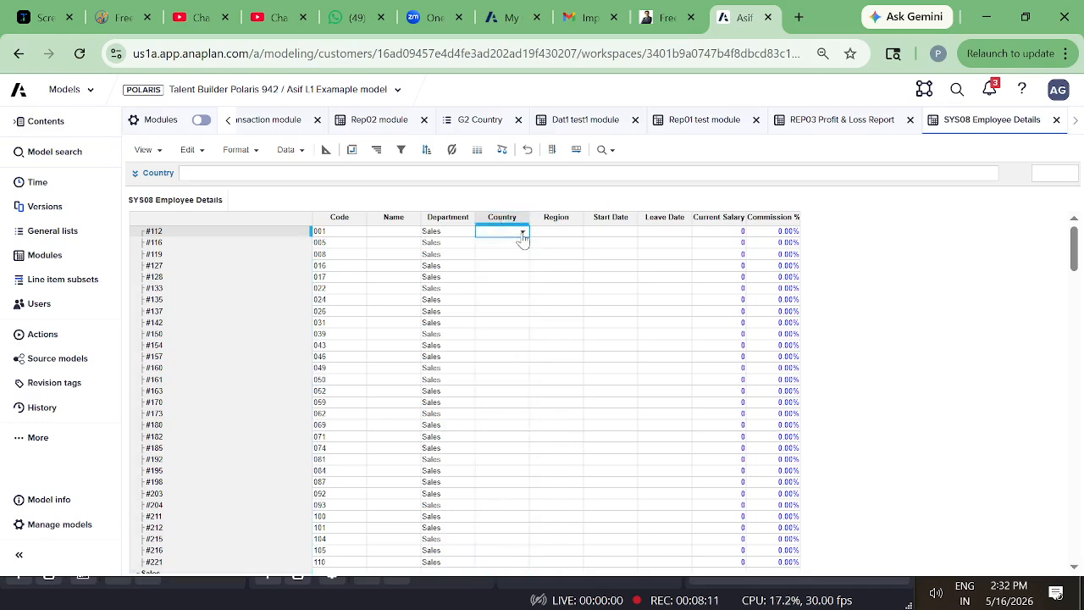
click(524, 234)
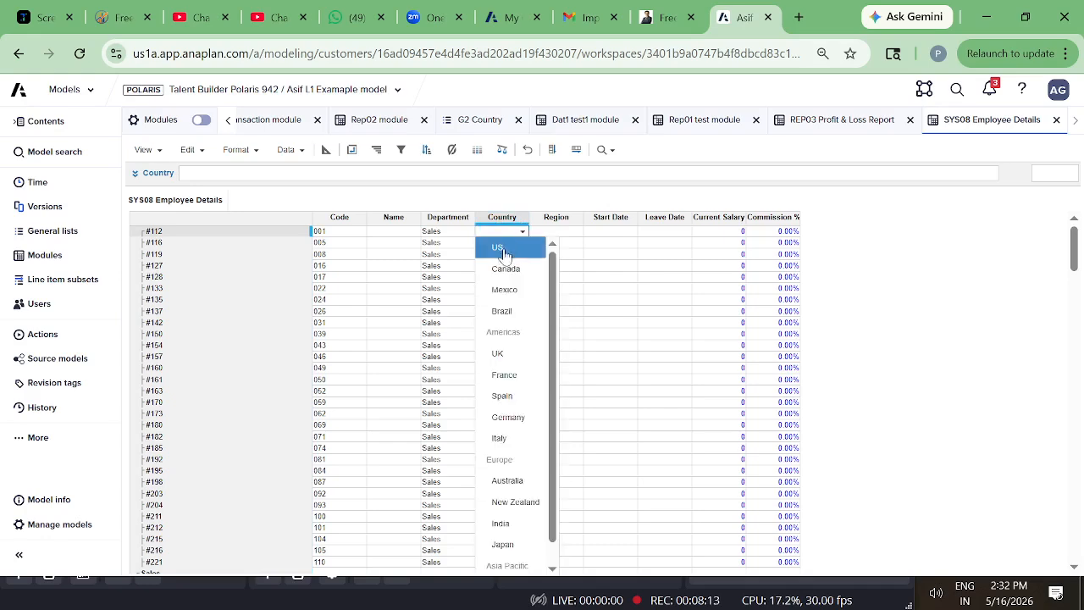
click(551, 233)
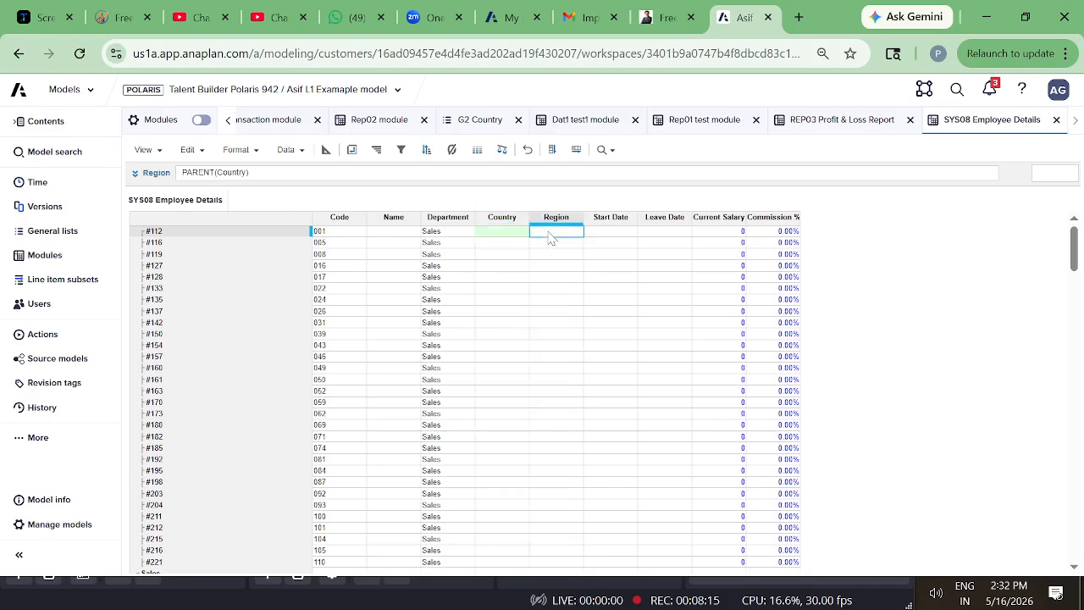
Set the Country to US for the first two employees in the SYS08 Employee Details module
click(503, 217)
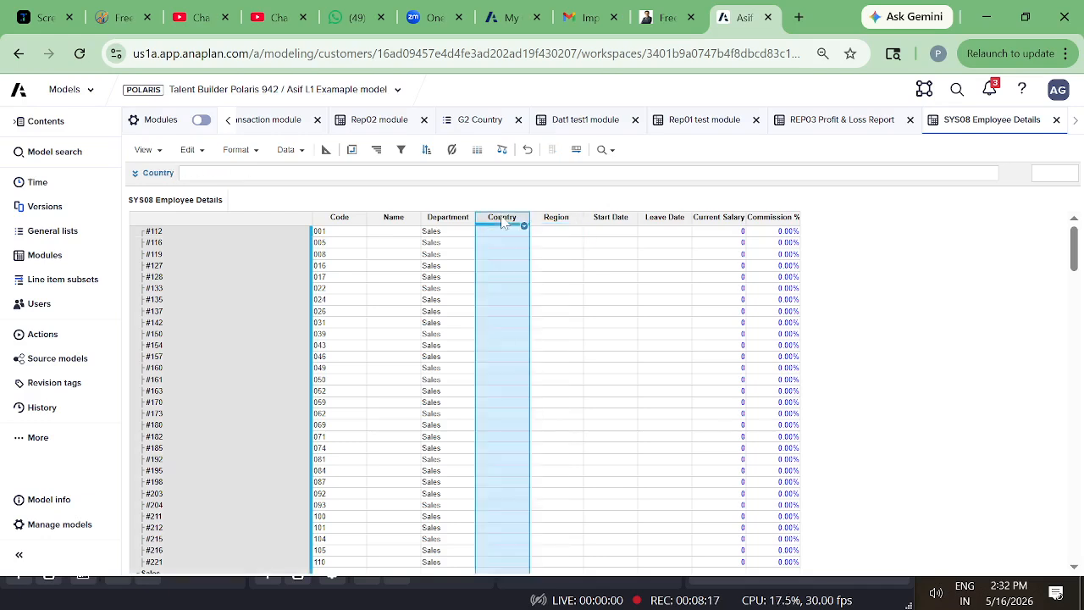
click(514, 234)
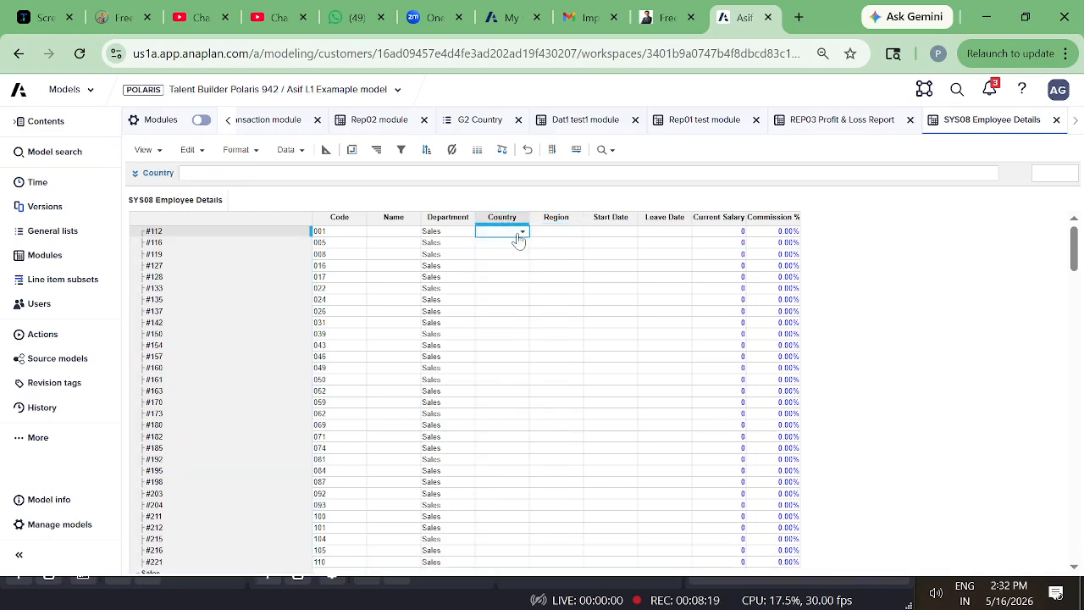
click(522, 235)
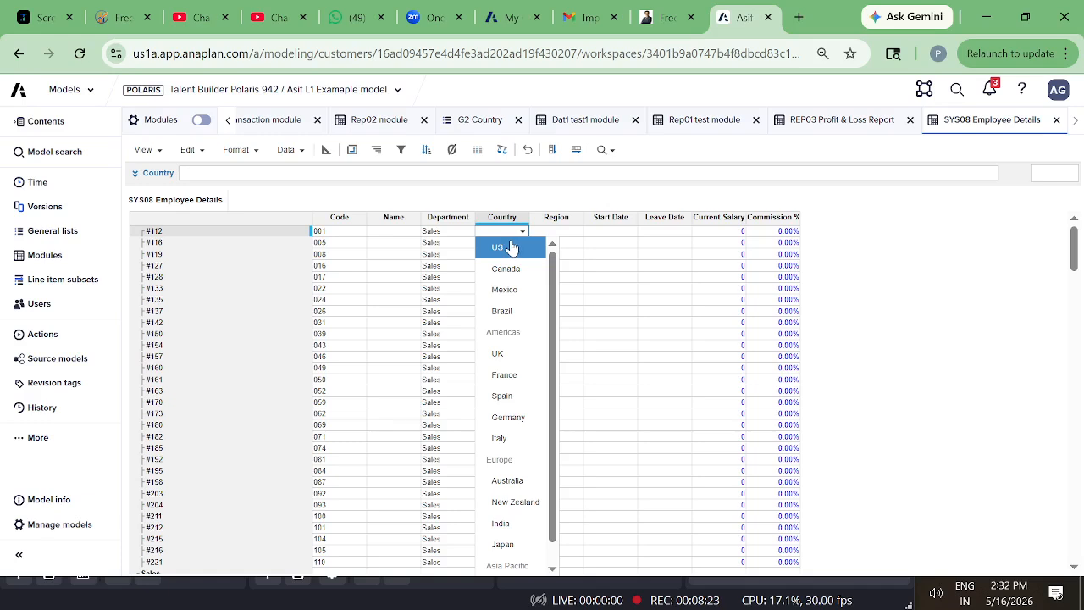
click(510, 247)
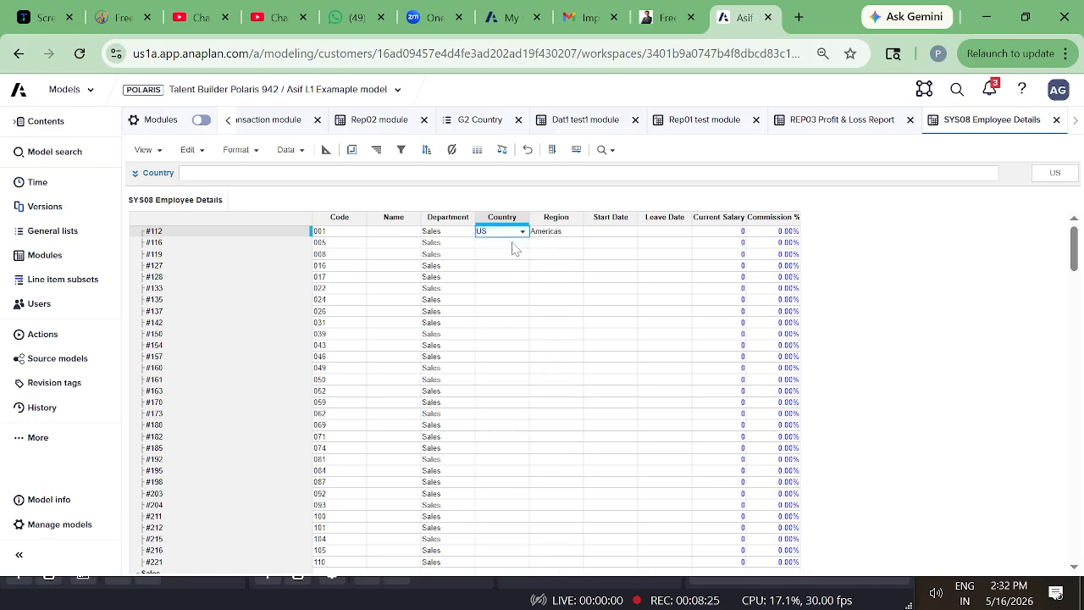
click(516, 244)
click(523, 244)
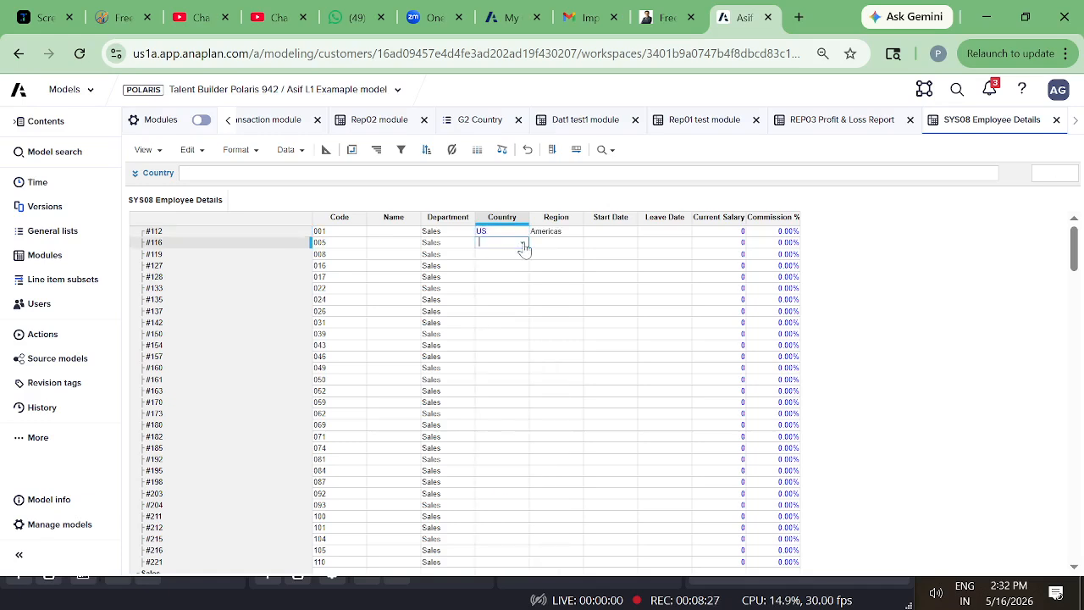
click(510, 259)
Examine the Country line item's choices for the first employee and the Region line item's formula in SYS08 Employee Details
click(500, 220)
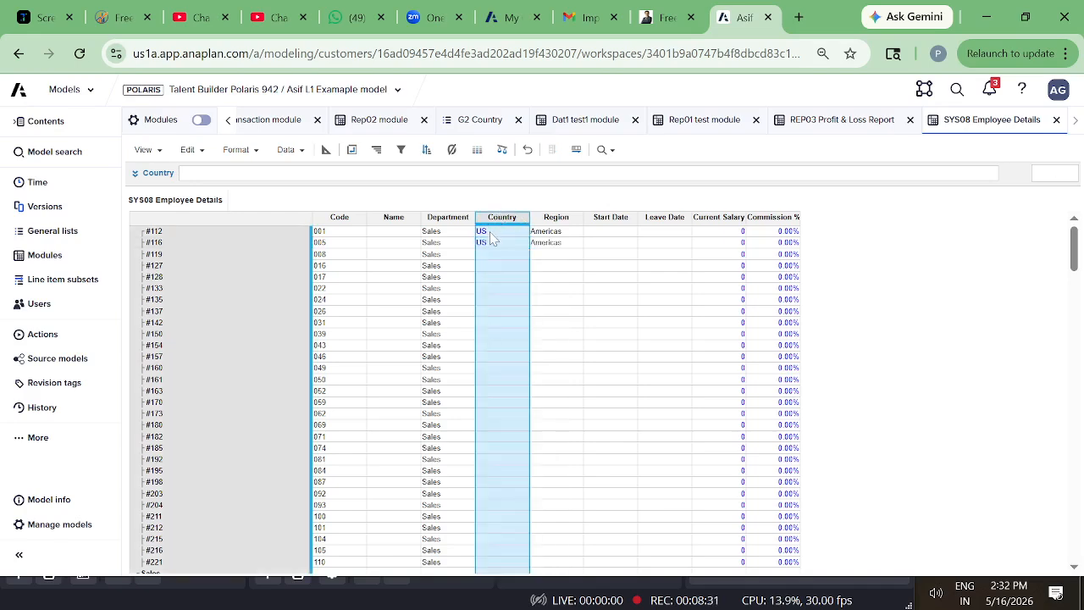
double_click(491, 232)
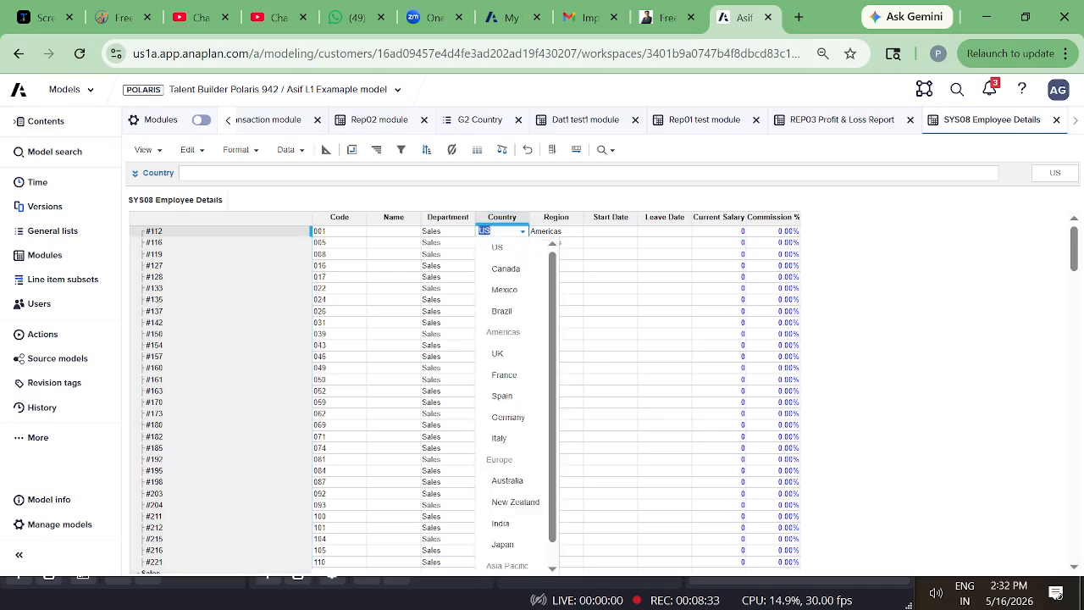
click(576, 266)
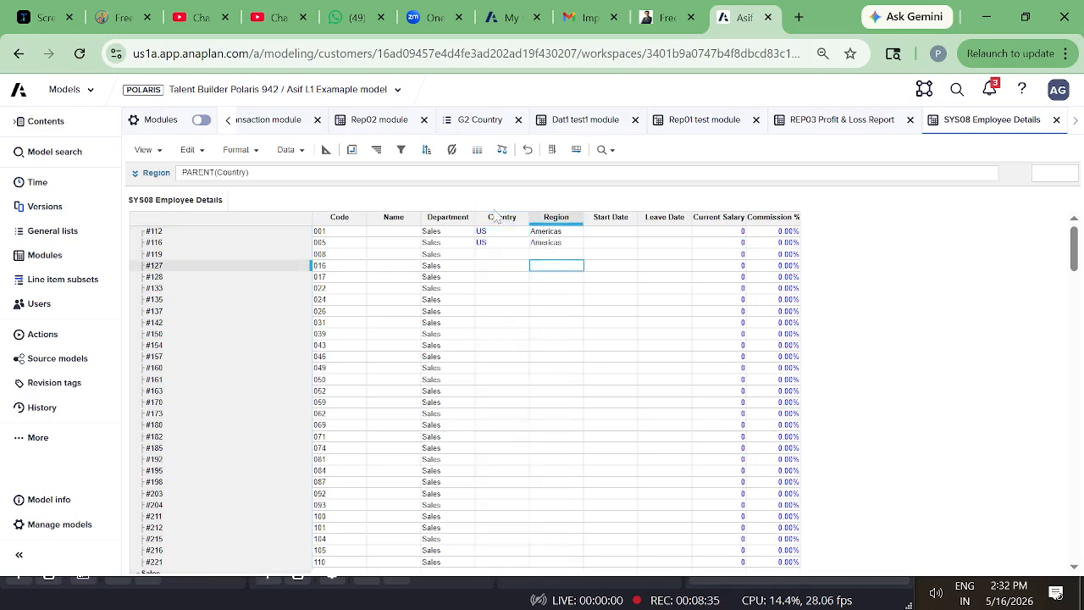
View the Dat1 test1 module, and examine the SELECT formulas of the Rep01 test module in blueprint view
click(584, 127)
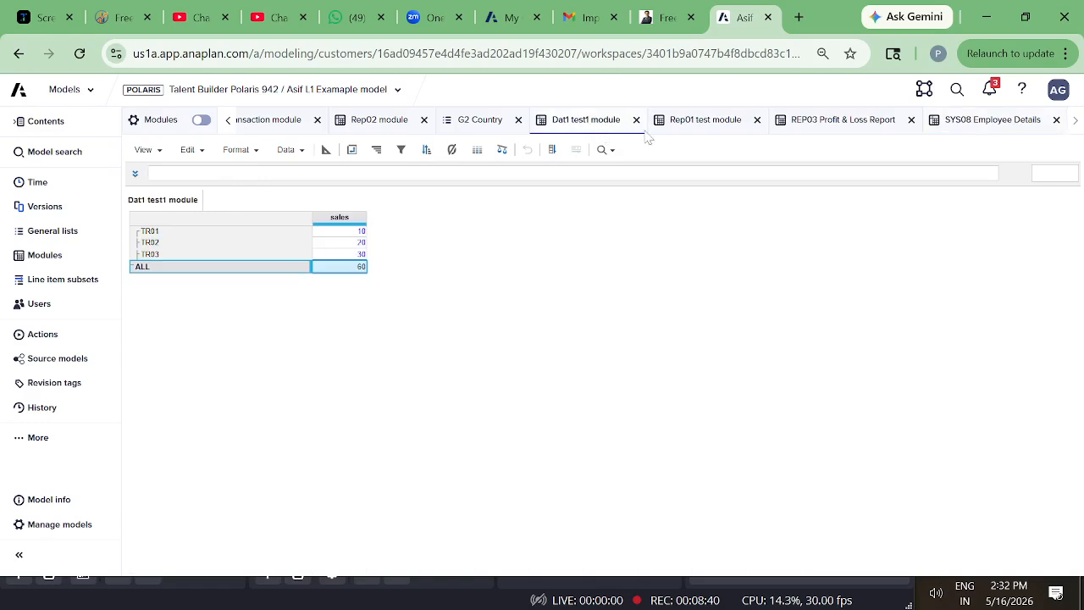
click(693, 125)
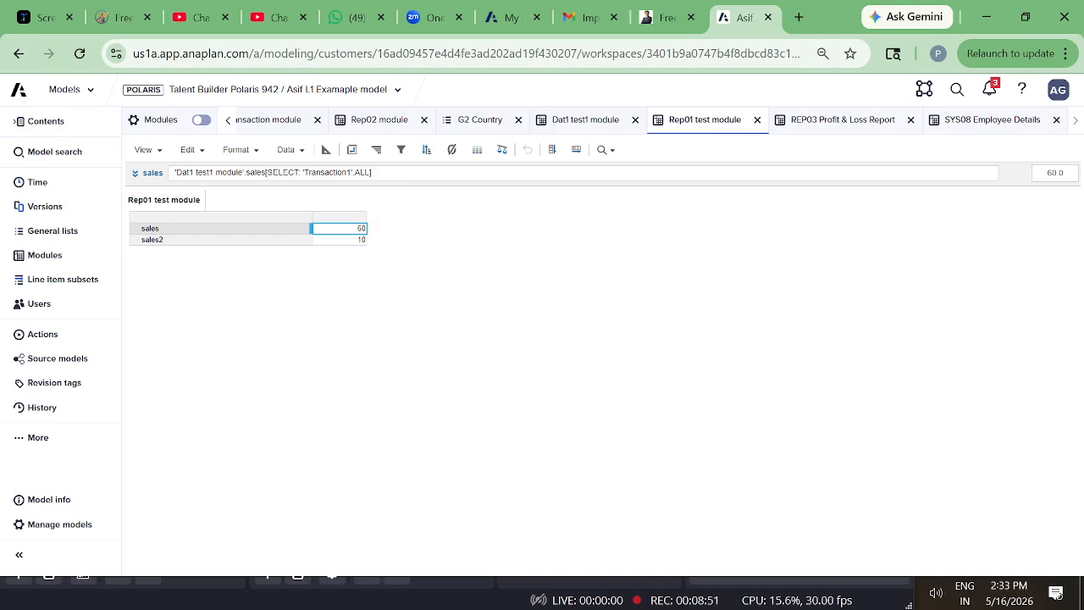
click(326, 149)
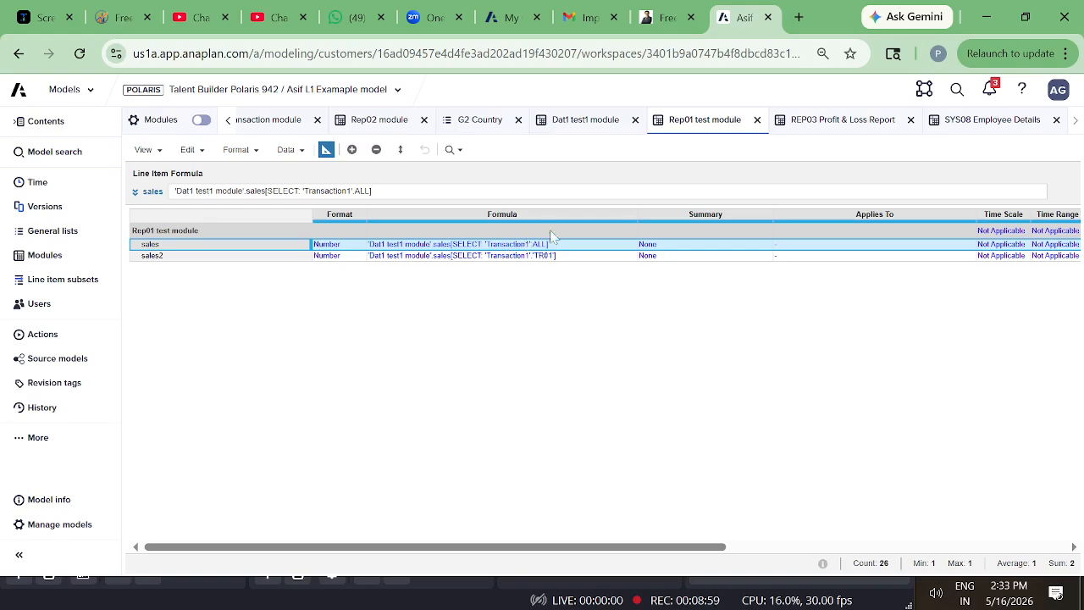
Compare the SUM formulas in REP03 Profit & Loss Report with the SELECT formulas in the Rep01 test module
click(867, 119)
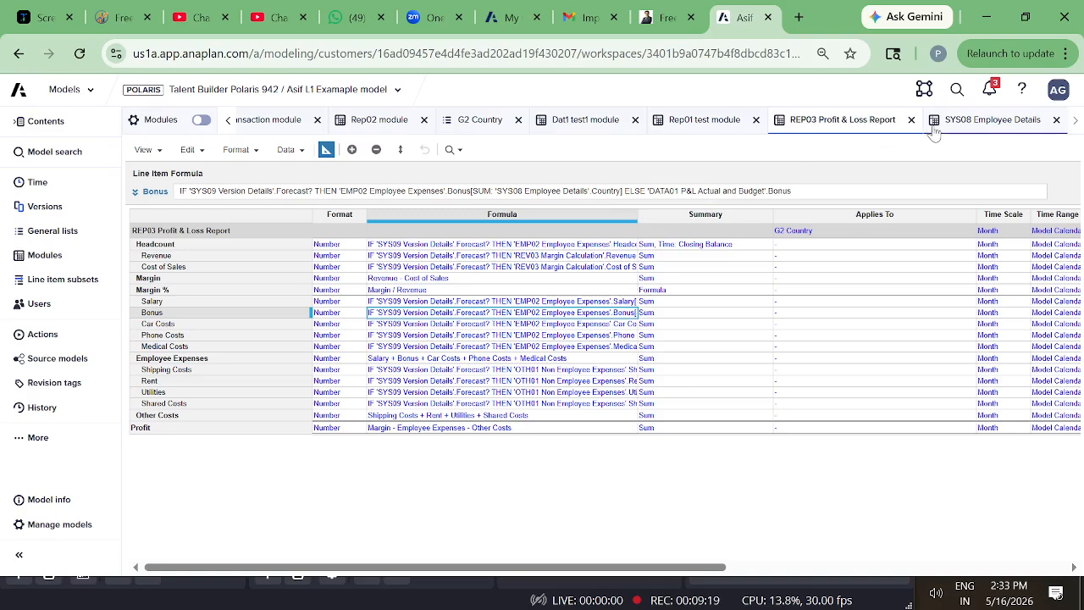
click(679, 124)
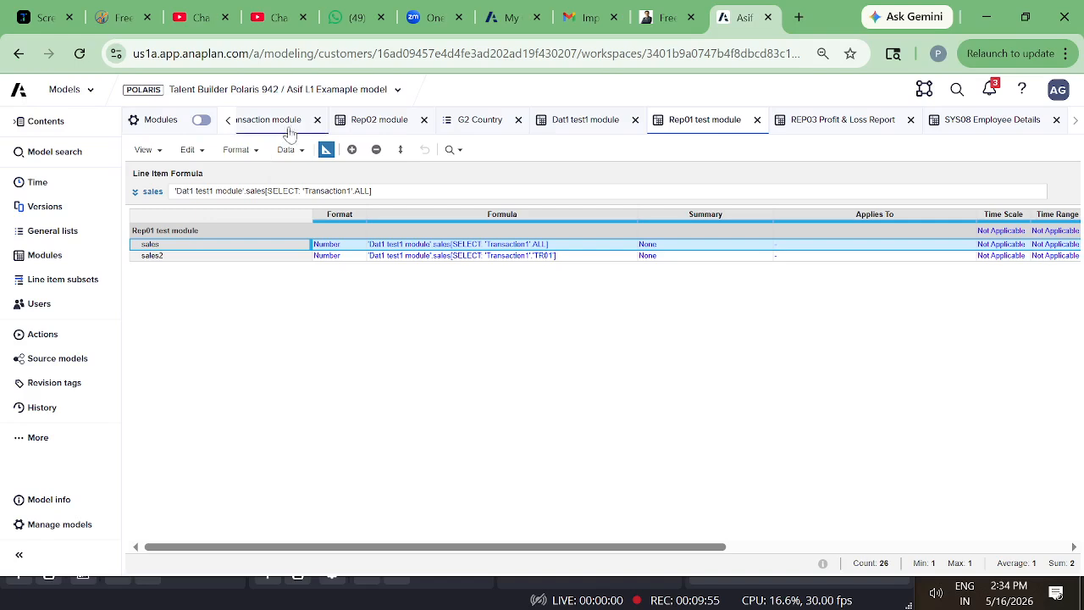
scroll(279, 127, up, 2)
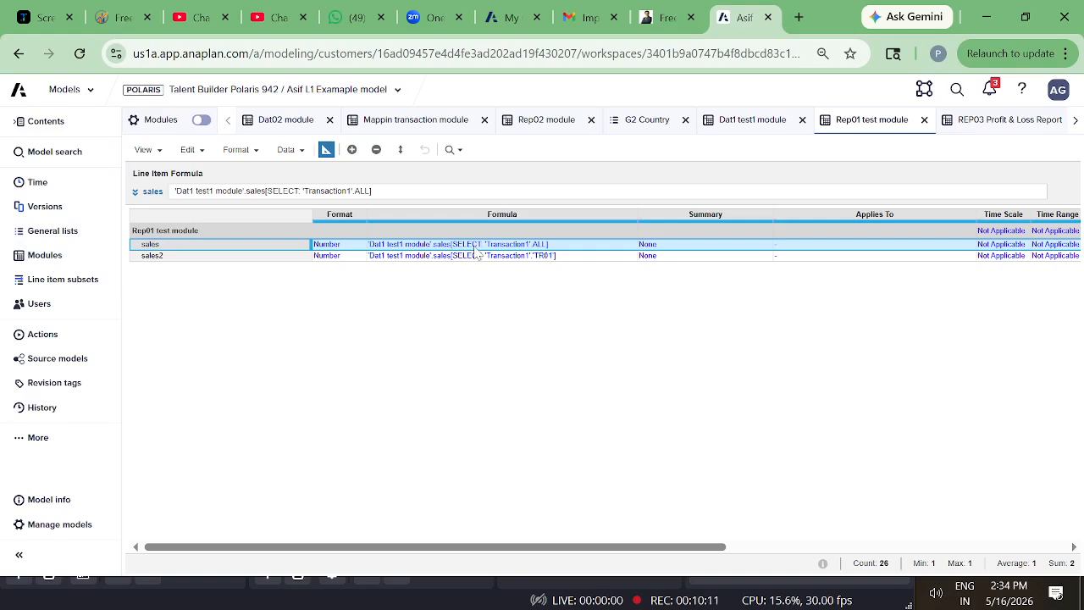
Open the Dat02 module from the model's module list to view its sales by transaction
click(47, 255)
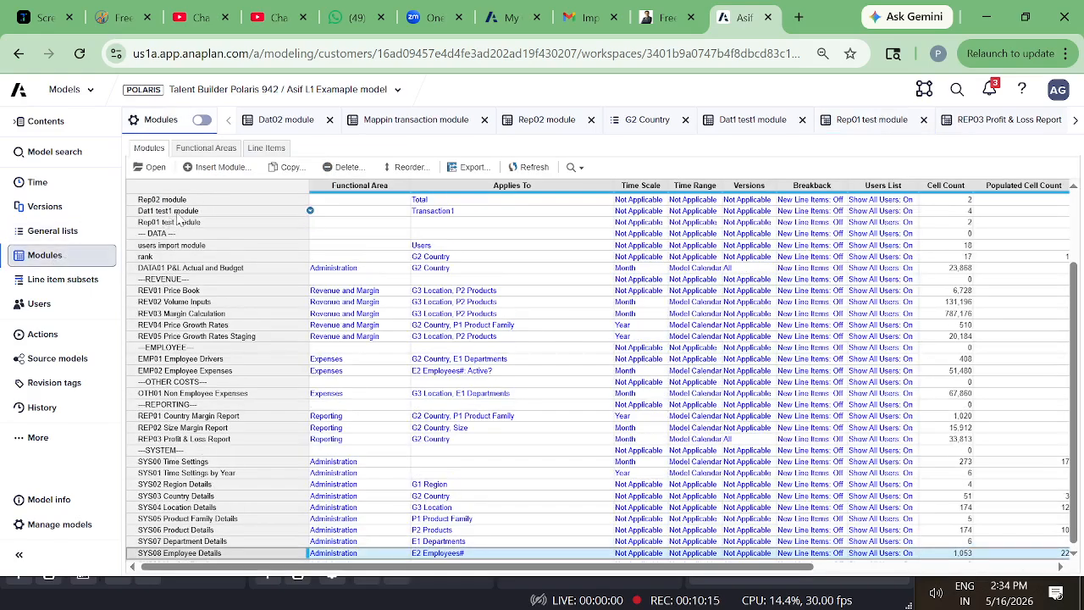
scroll(180, 218, up, 1)
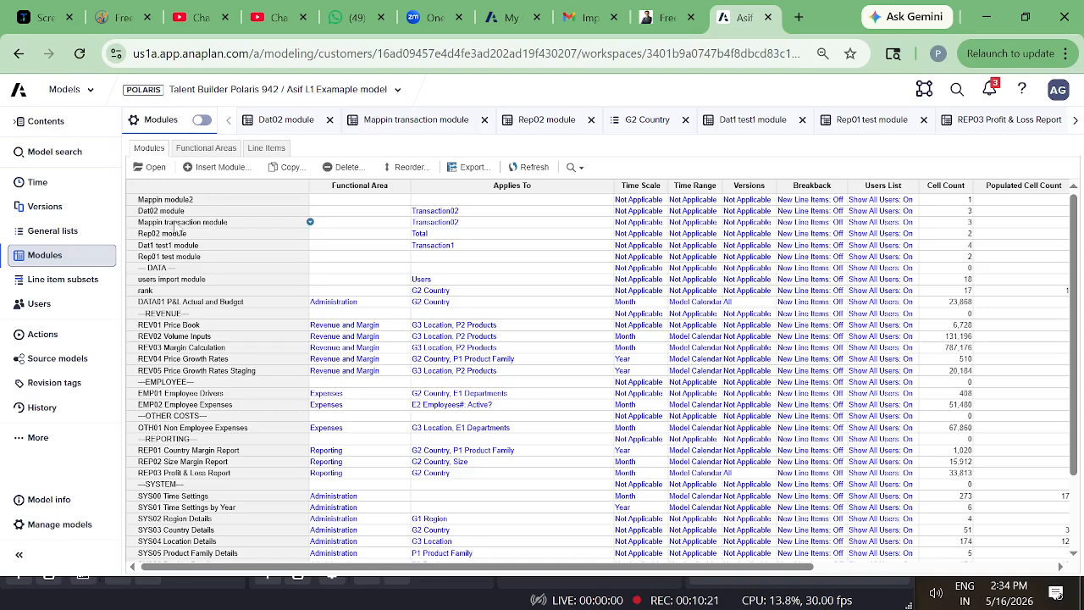
click(178, 216)
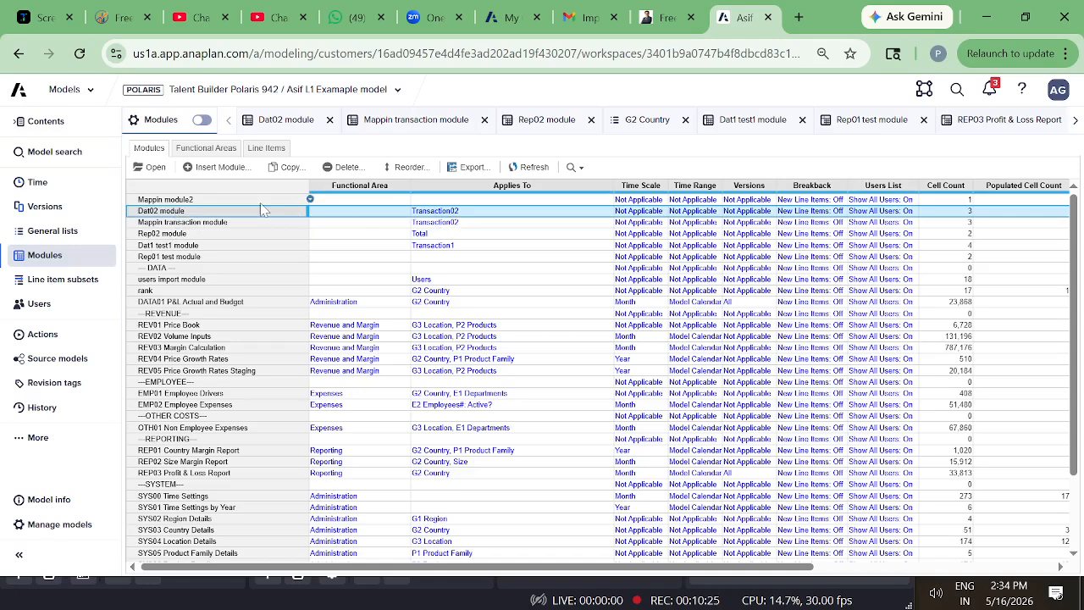
click(152, 167)
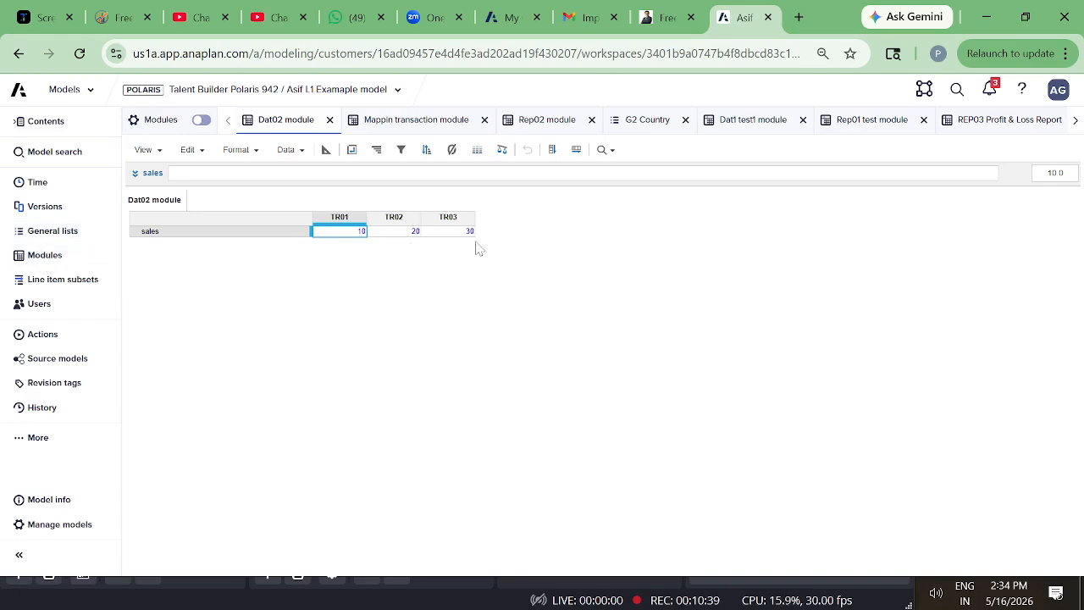
Open the Rep02 module and examine the SUM formula of its sales line item
click(49, 257)
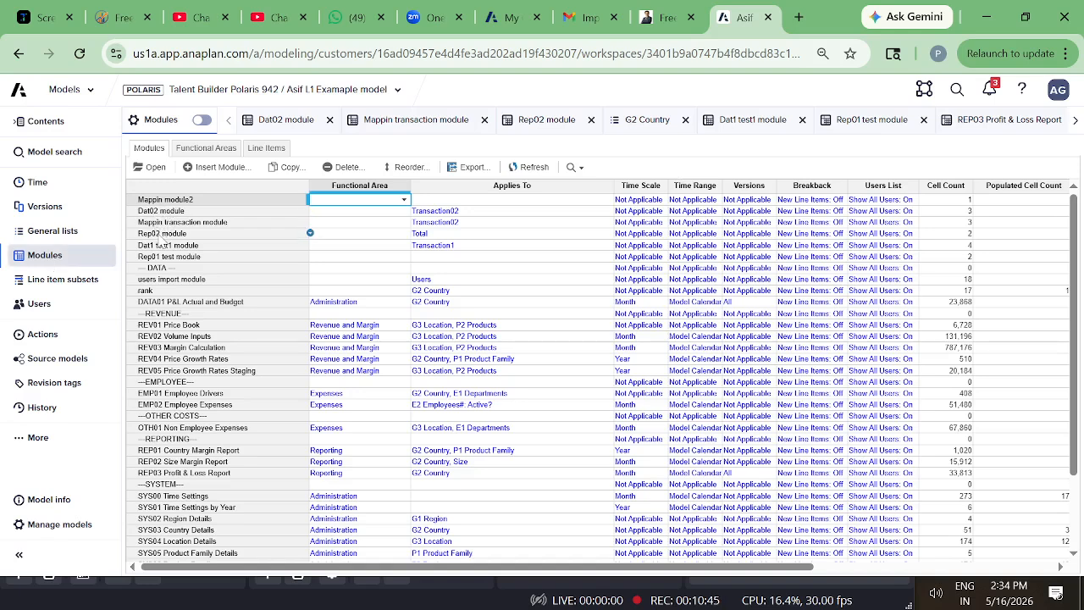
click(159, 237)
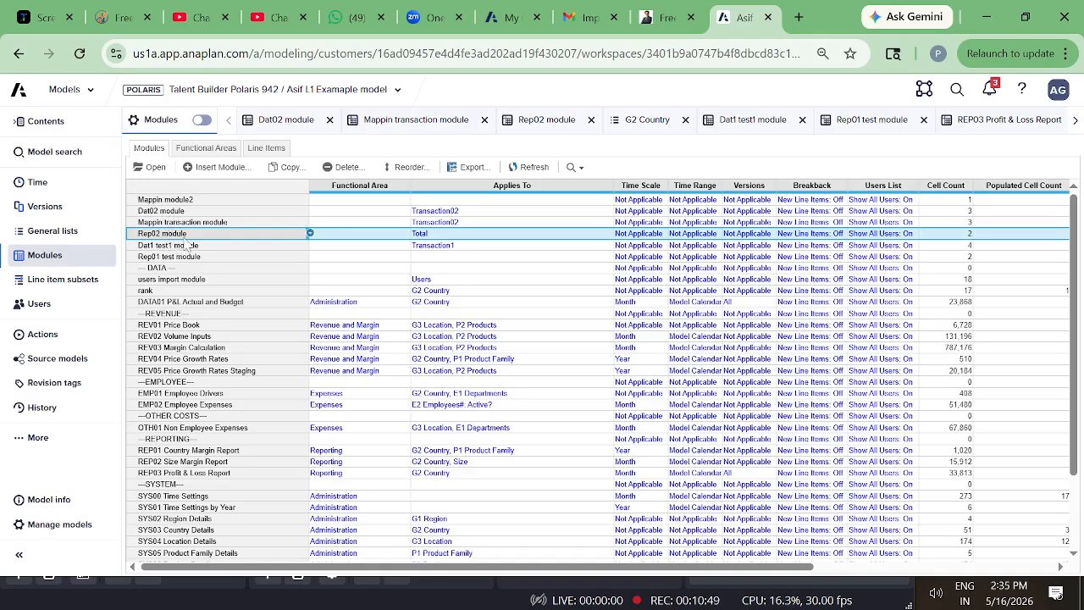
click(156, 167)
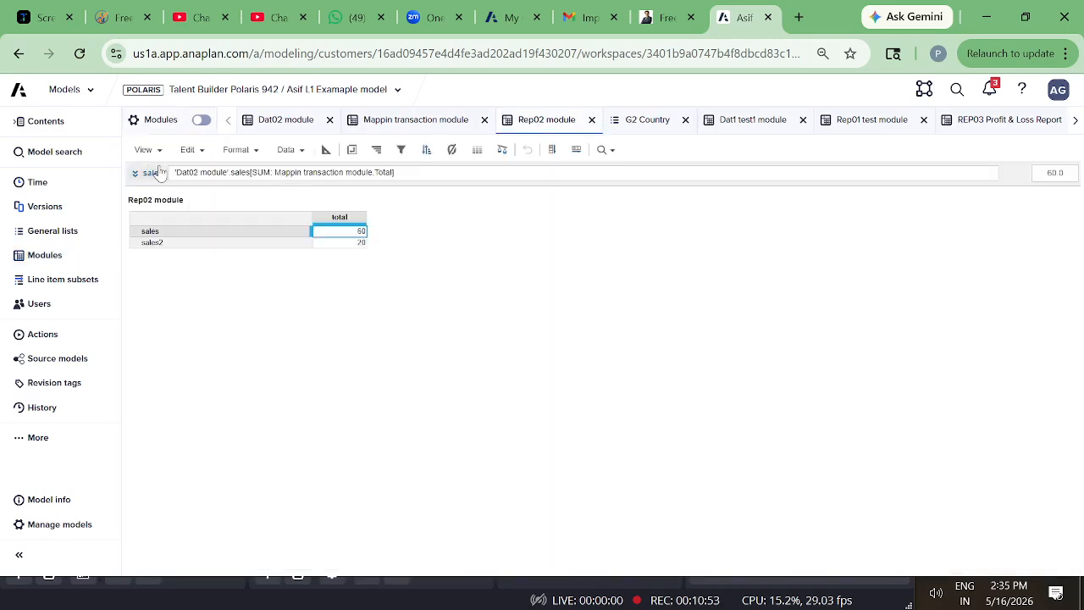
click(264, 231)
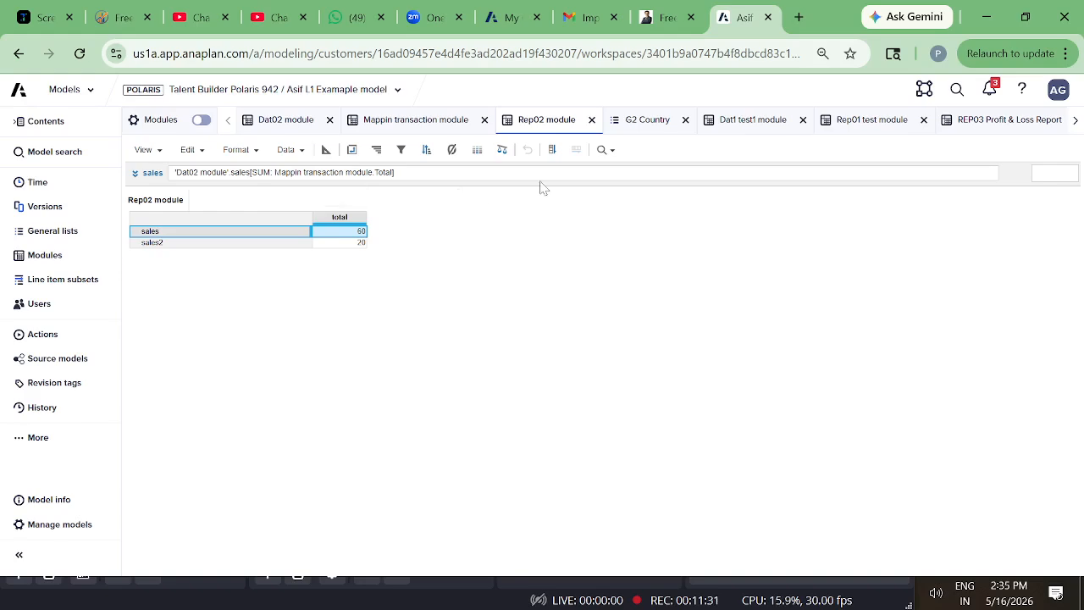
Recheck the Rep01 test module's SELECT formulas and open the Mappin transaction module from the module list
click(864, 123)
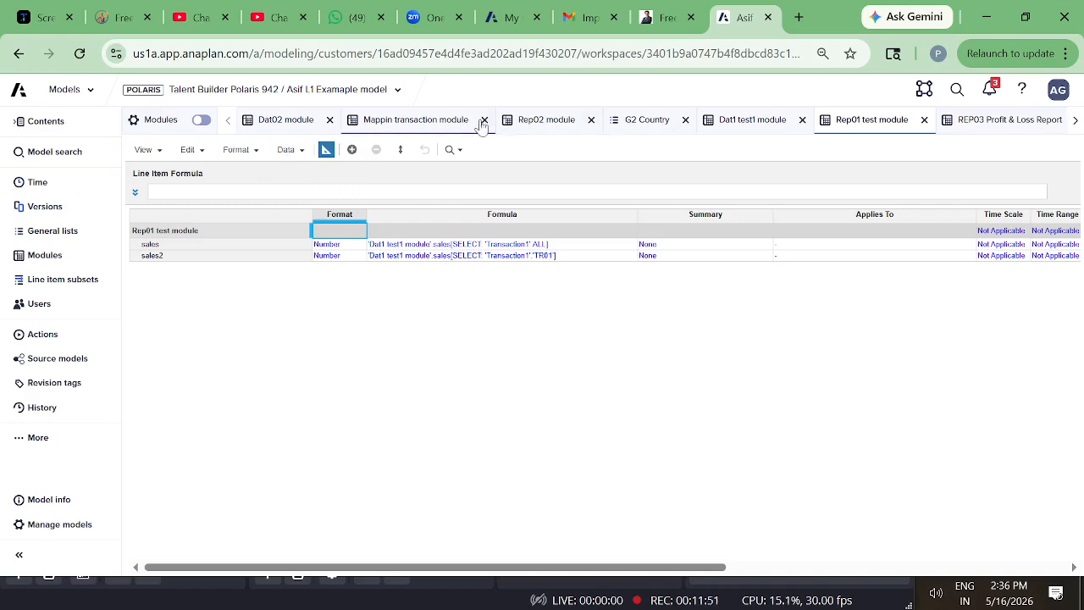
click(44, 258)
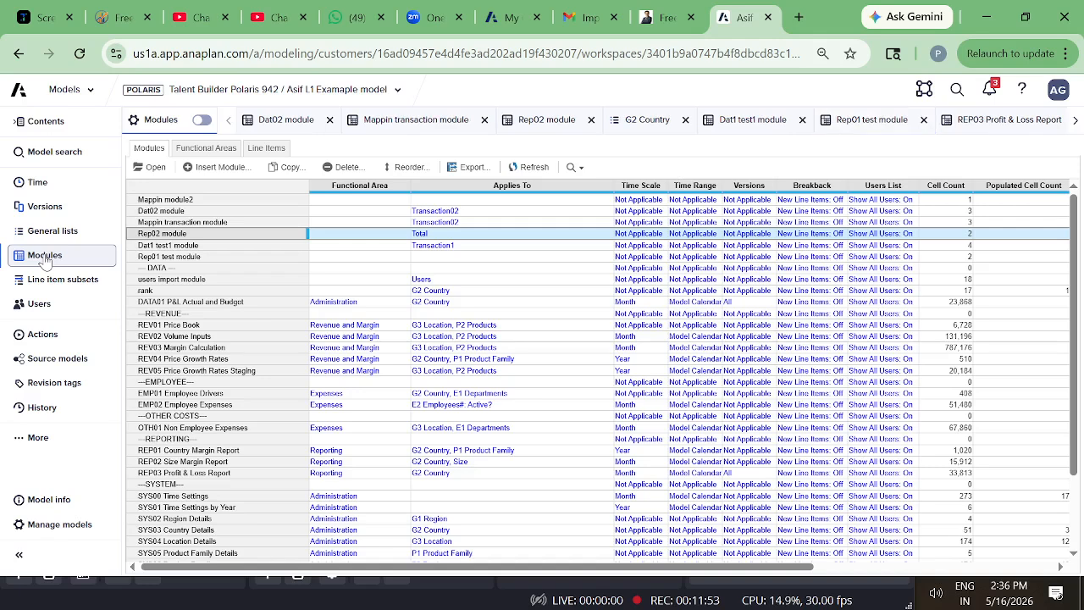
click(167, 224)
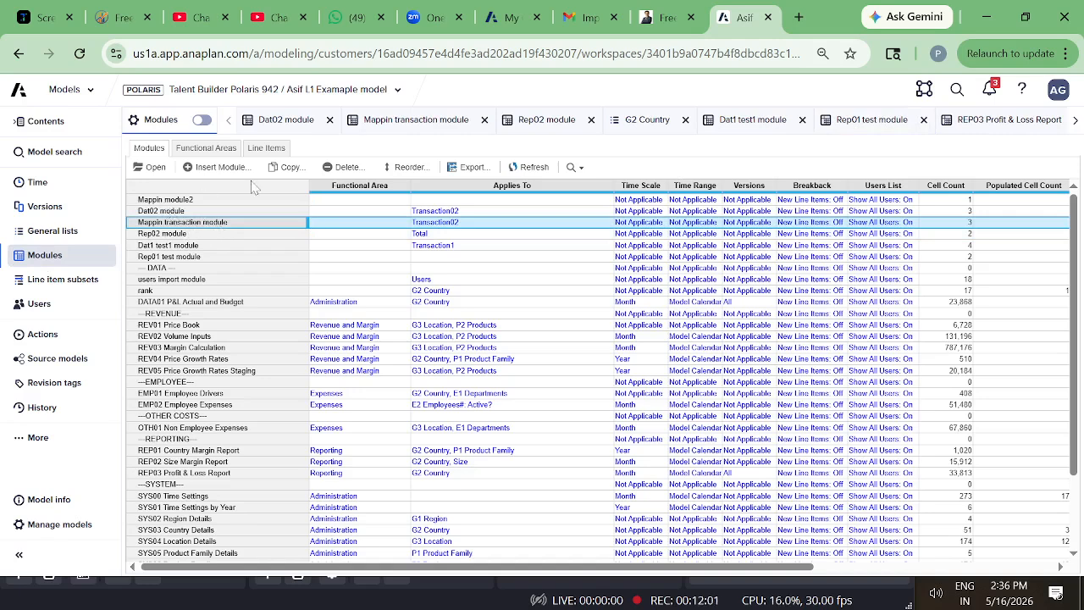
click(156, 169)
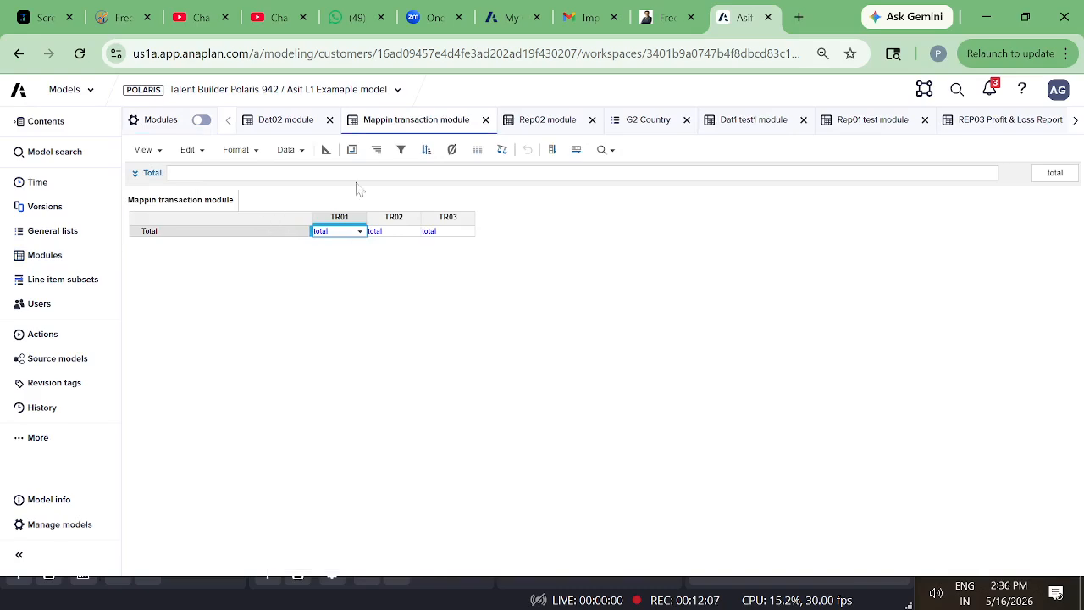
Check the Mappin transaction module's pivot layout and the format of its Total line item in blueprint view
click(352, 149)
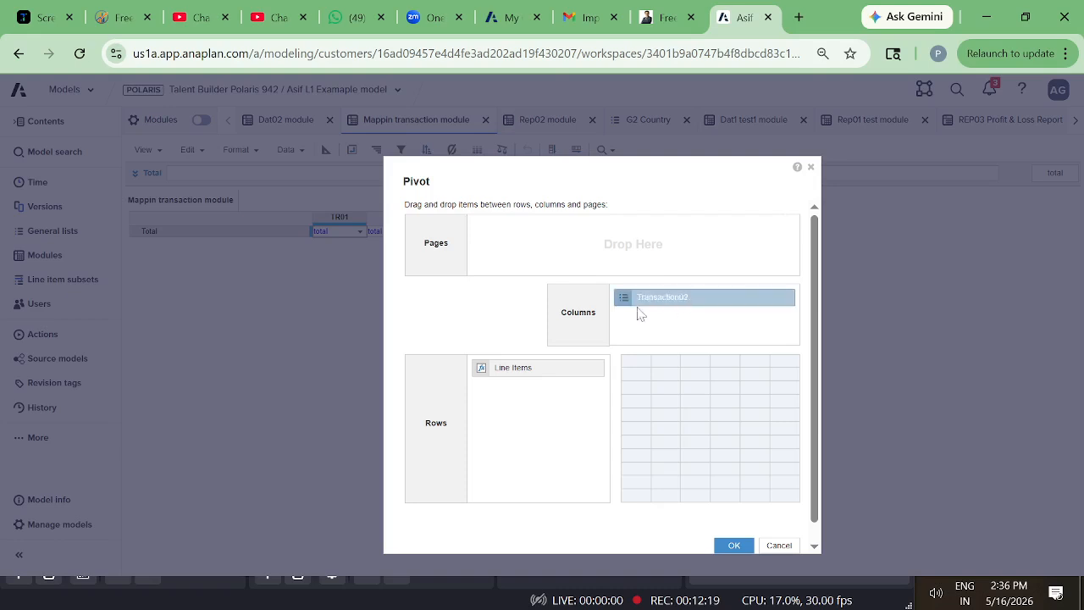
click(811, 167)
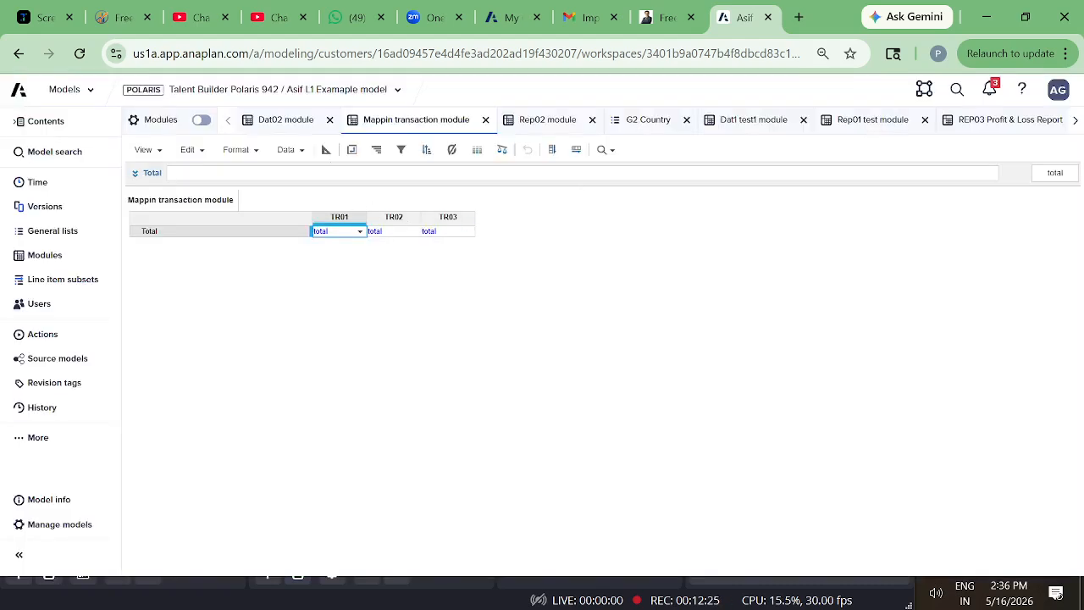
click(326, 150)
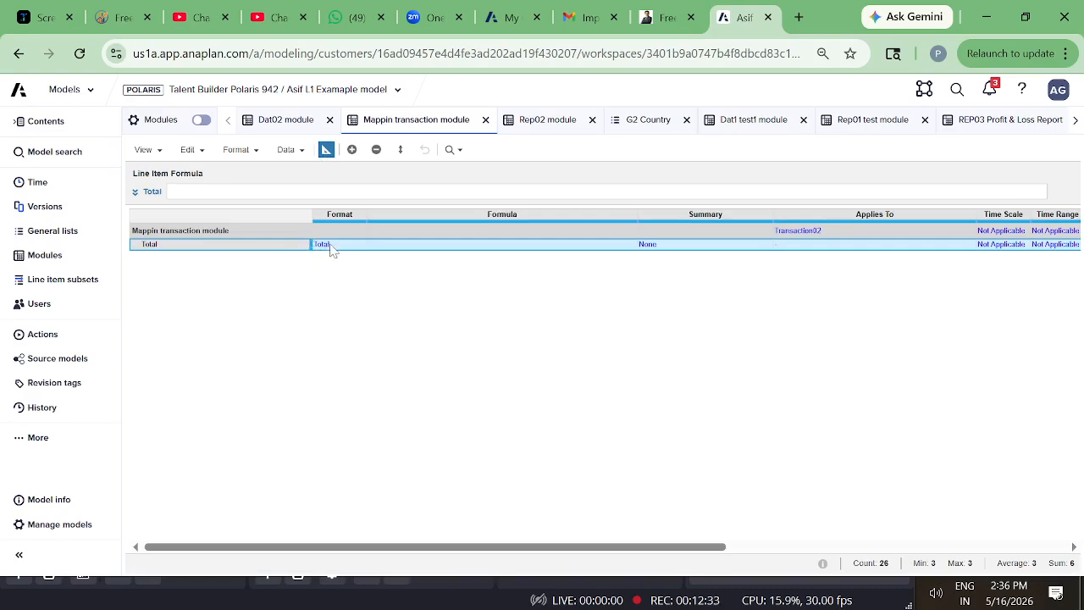
click(332, 246)
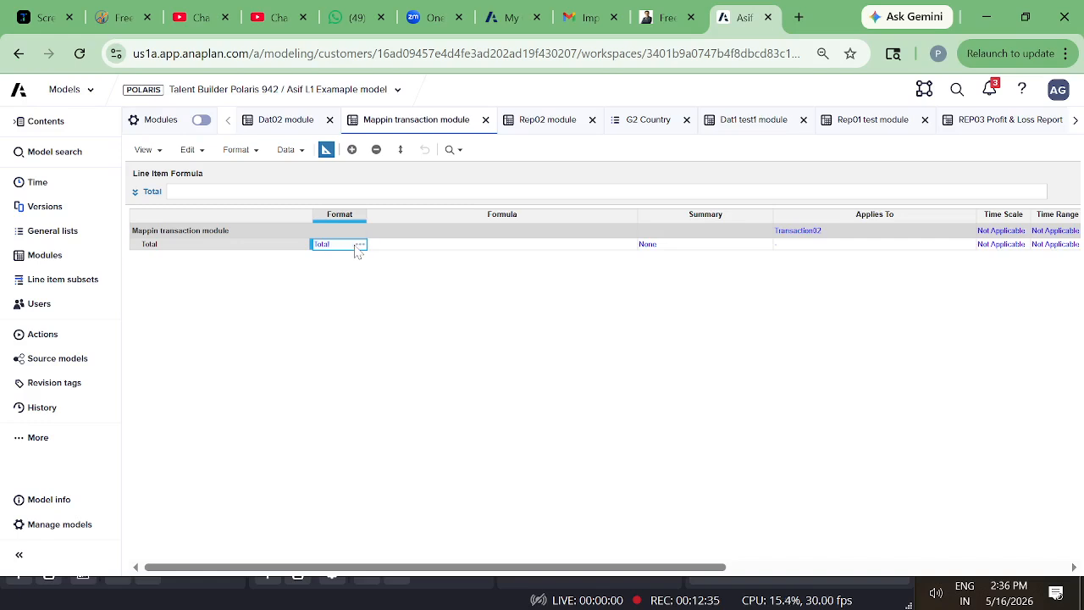
Open the Total list from the general lists and view its items
click(68, 235)
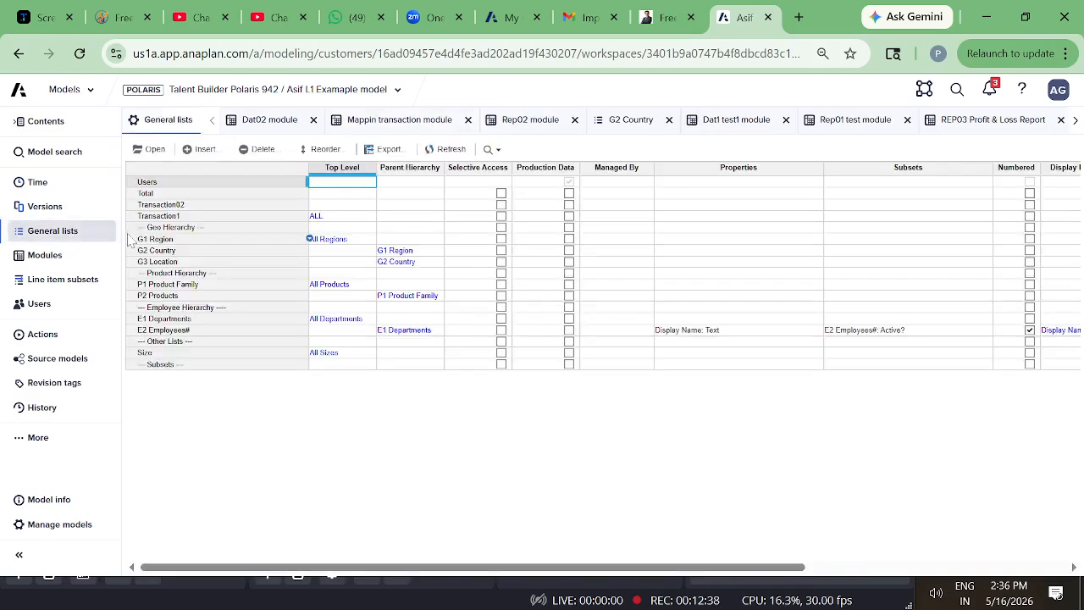
click(151, 194)
click(150, 149)
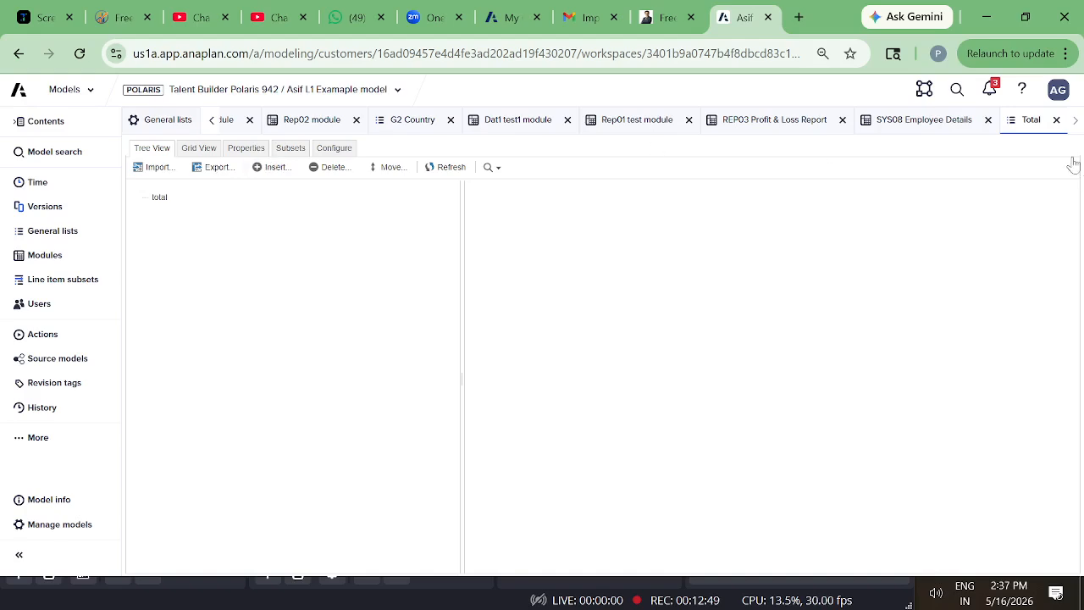
click(154, 197)
Close REP03 Profit & Loss Report and SYS08 Employee Details, and return to the Mappin transaction module's grid view
click(843, 121)
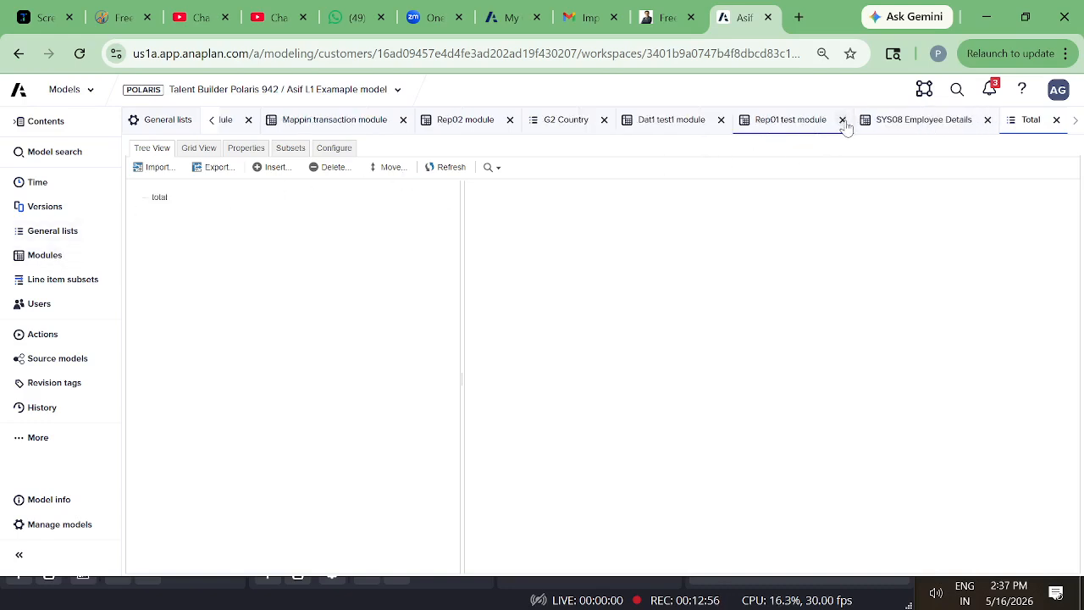
click(988, 120)
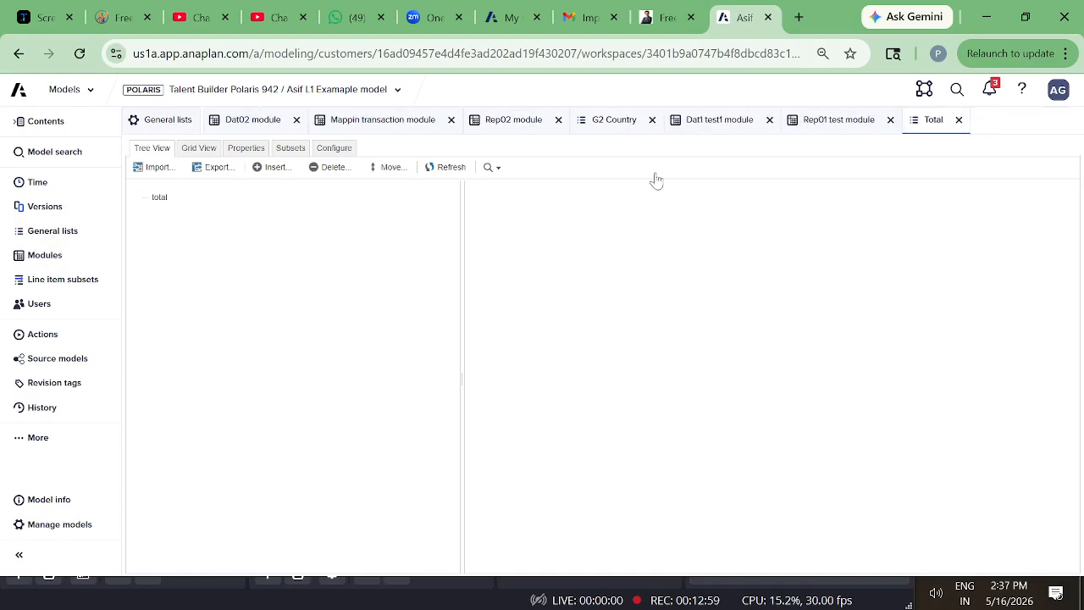
click(372, 121)
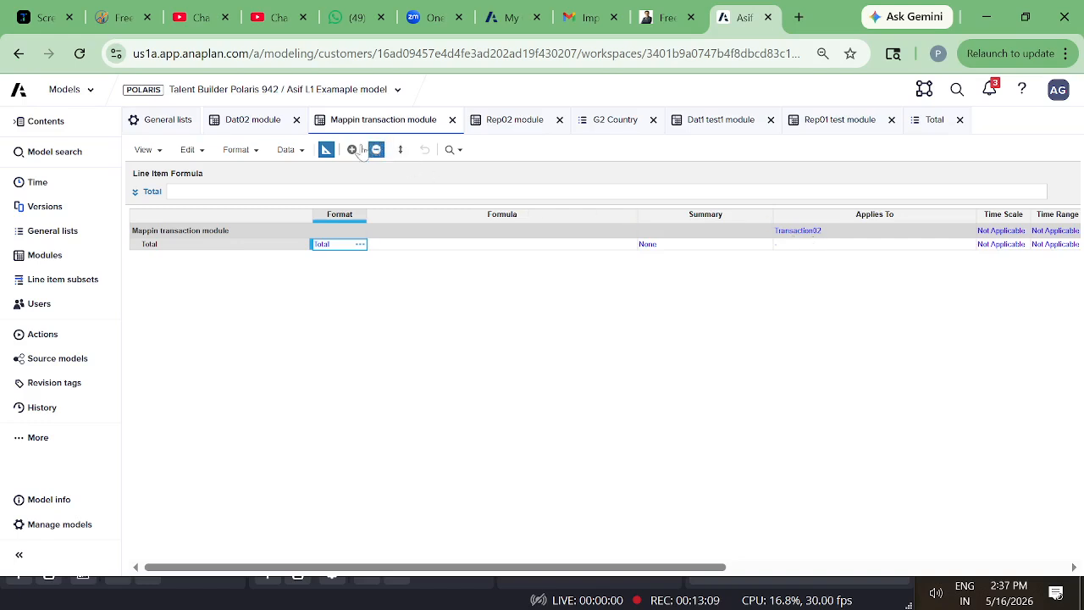
click(325, 151)
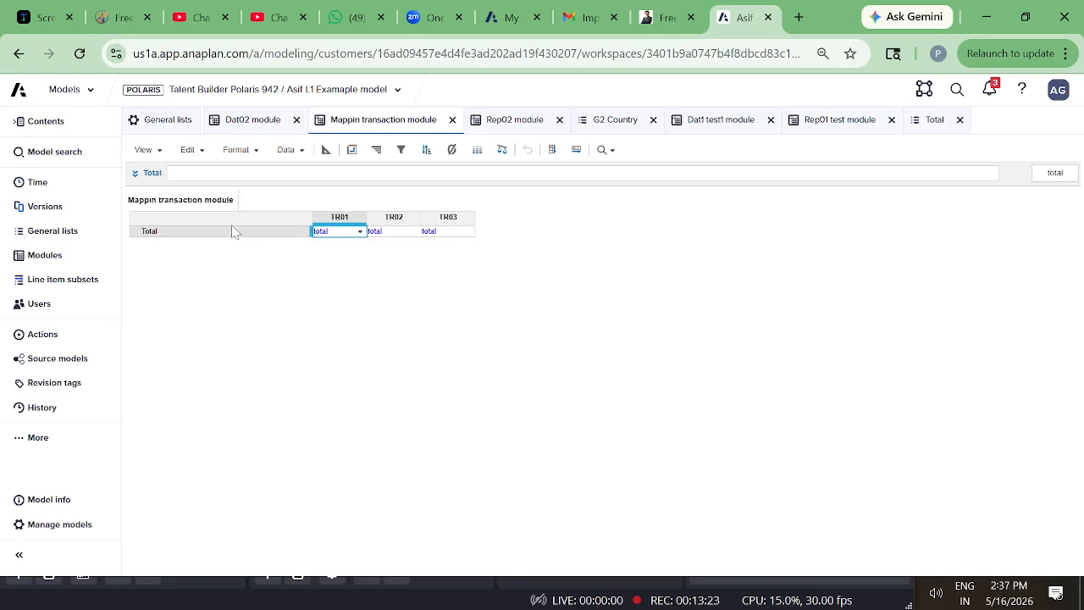
Map TR01, TR02 and TR03 to the total item in the Mappin transaction module's Total line item
click(360, 234)
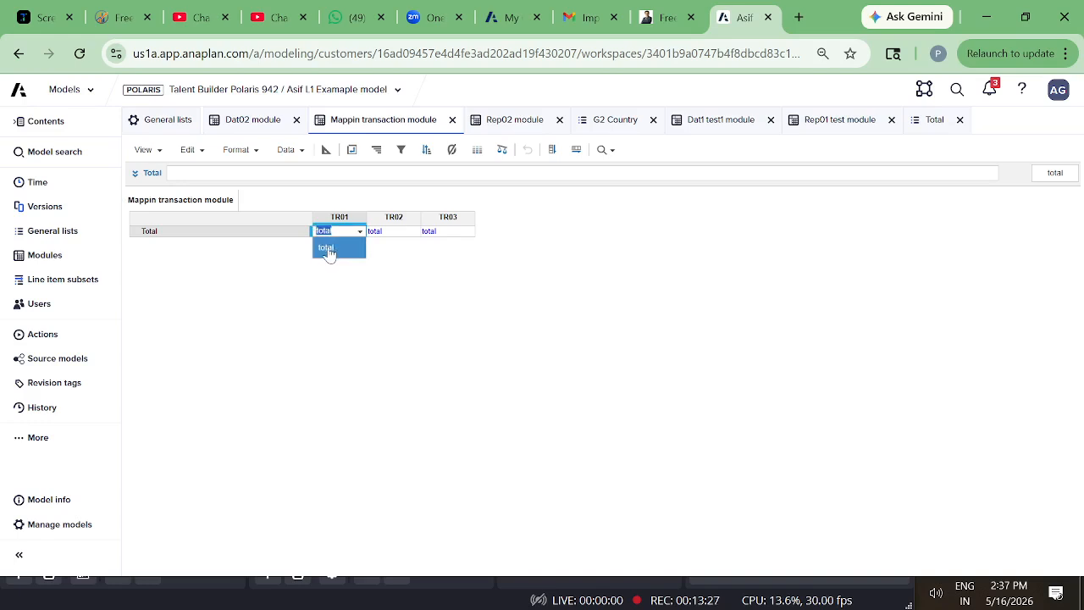
click(328, 250)
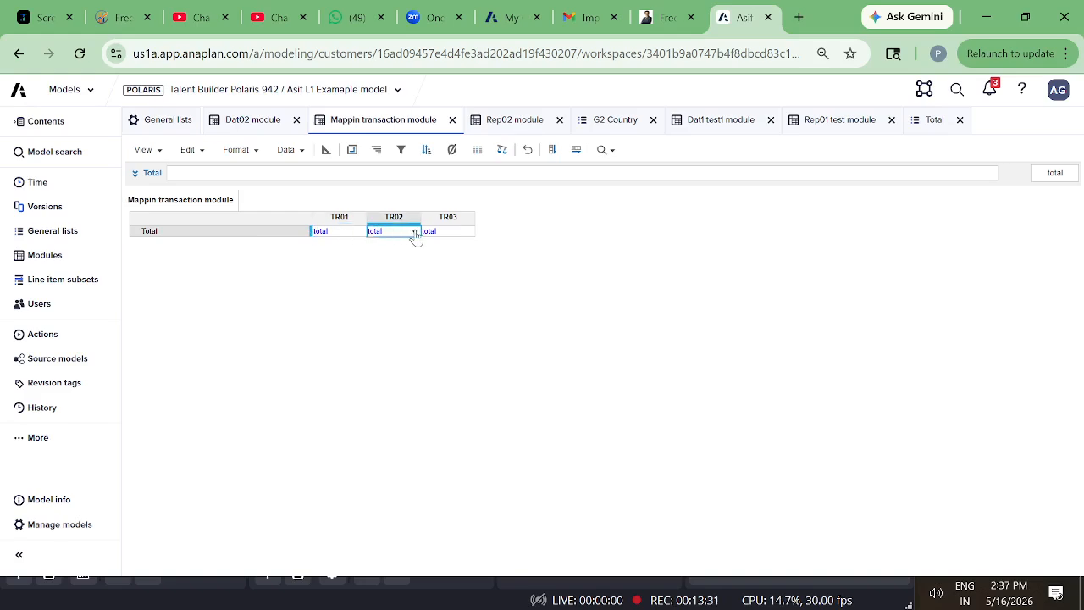
click(415, 233)
click(381, 249)
click(443, 236)
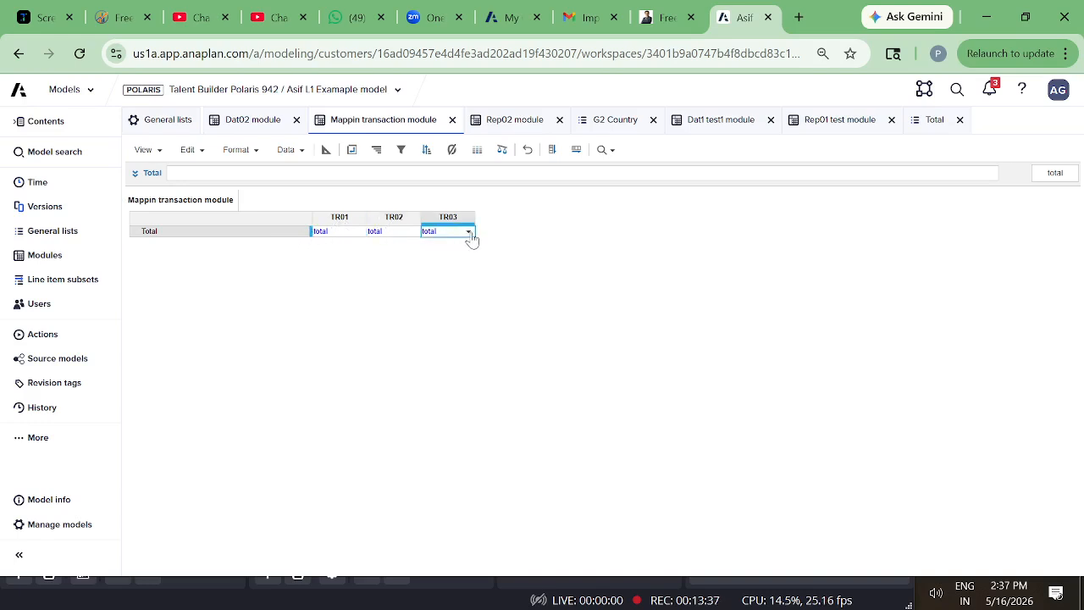
click(471, 238)
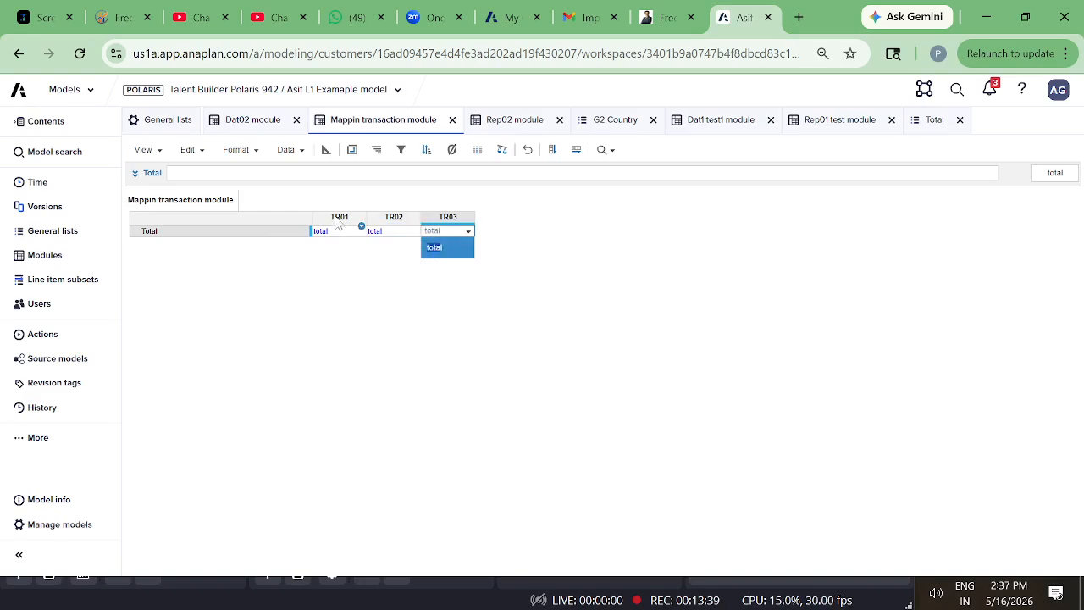
click(335, 236)
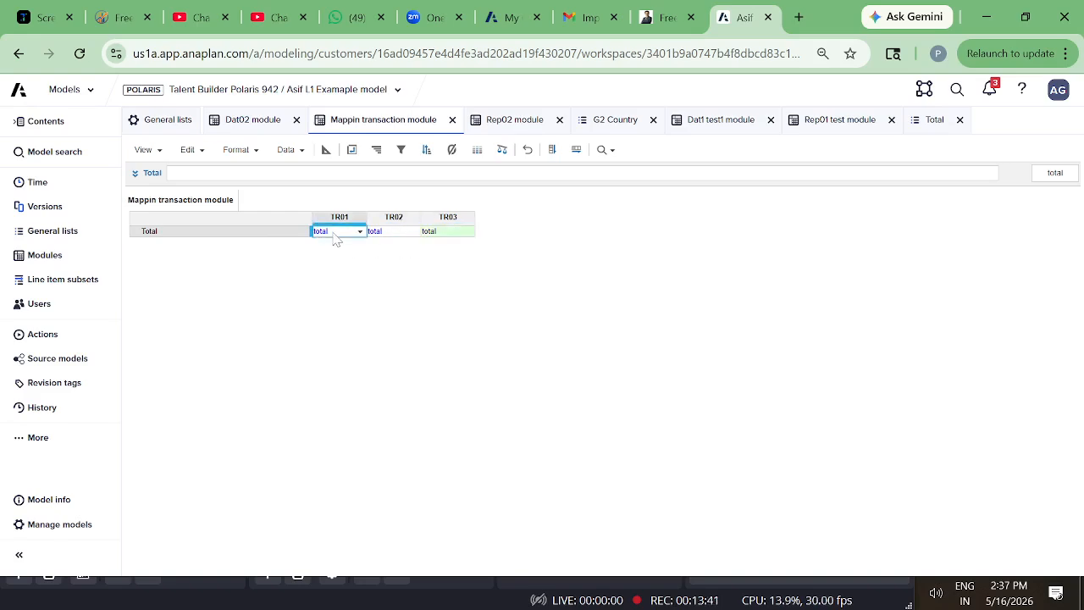
click(206, 232)
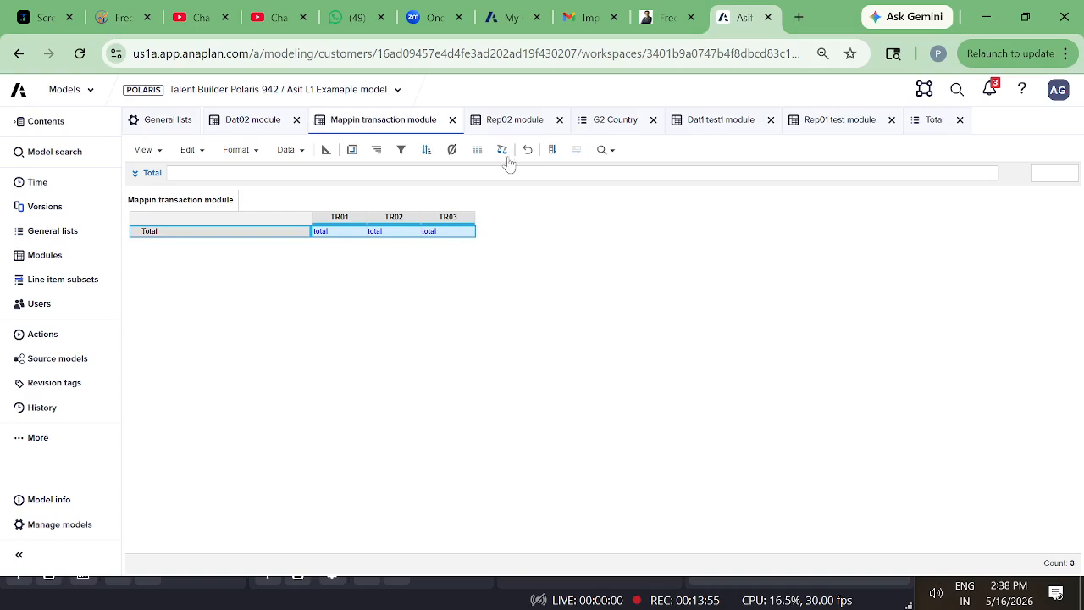
Compare the SUM formula of Rep02 module's sales line item with the SELECT formula of sales in the Rep01 test module
click(514, 121)
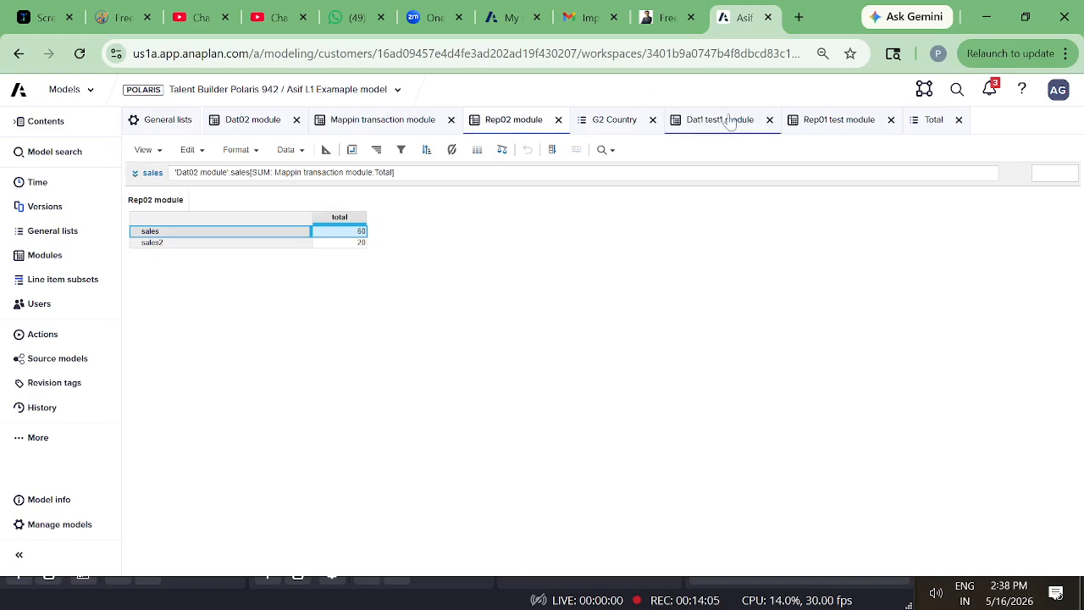
click(845, 125)
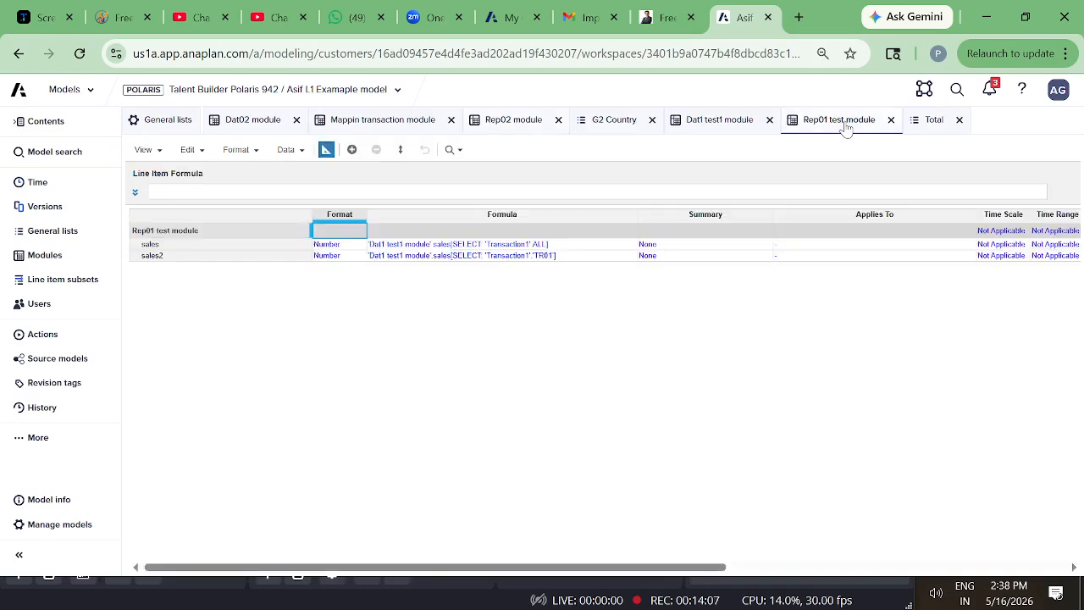
click(157, 244)
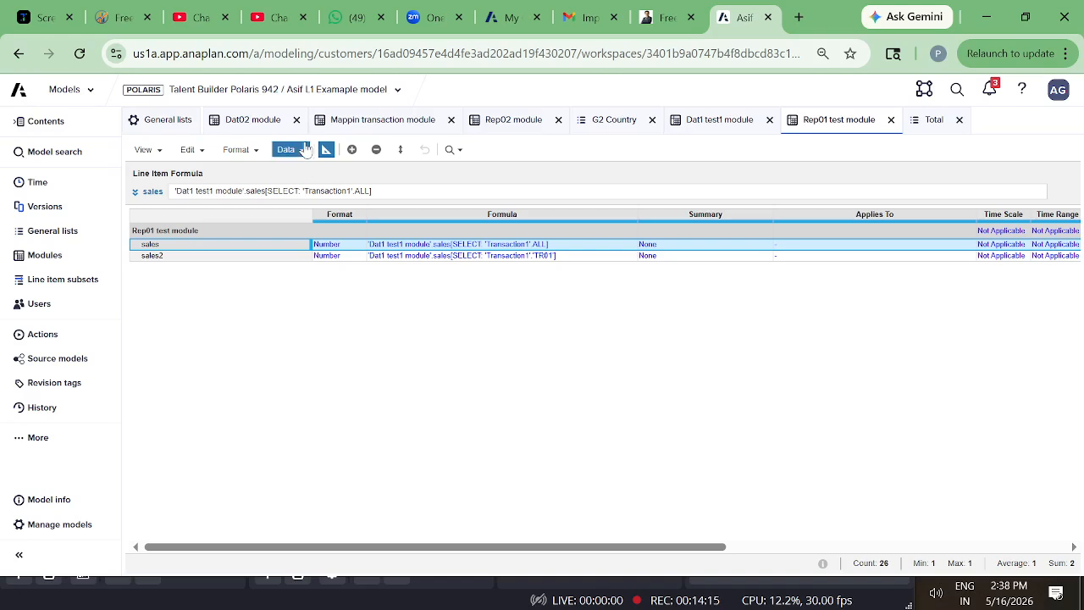
click(505, 124)
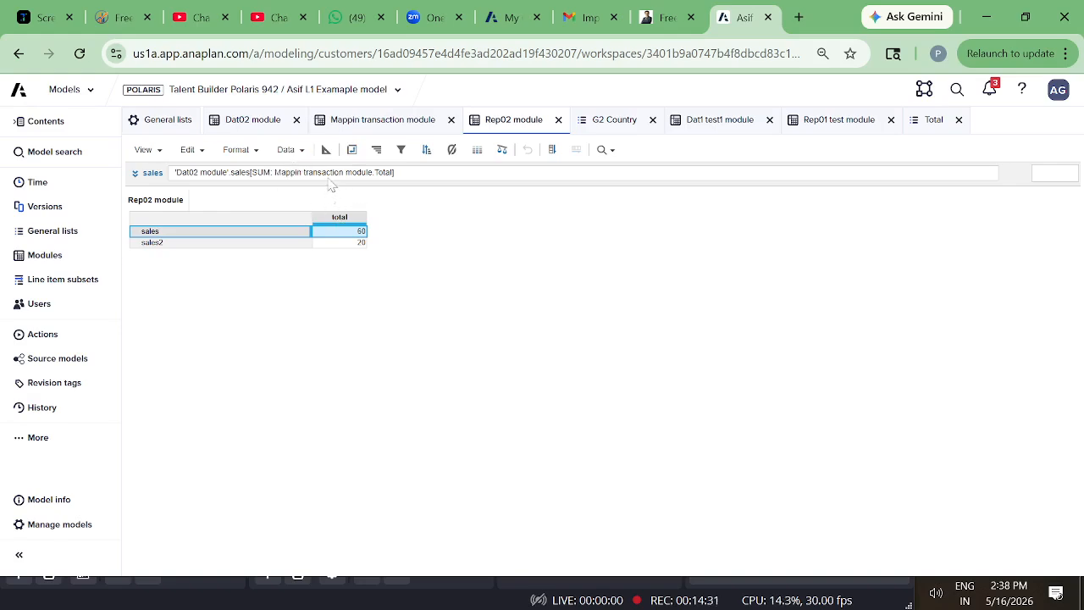
Check which dimensions the Mappin transaction module's pivot layout uses
click(373, 123)
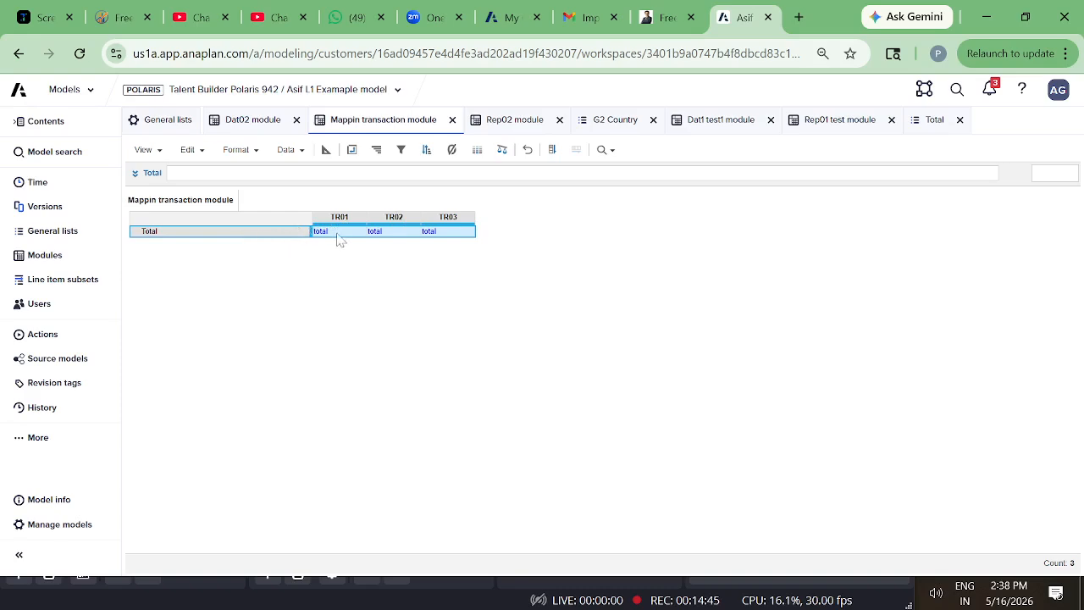
click(352, 150)
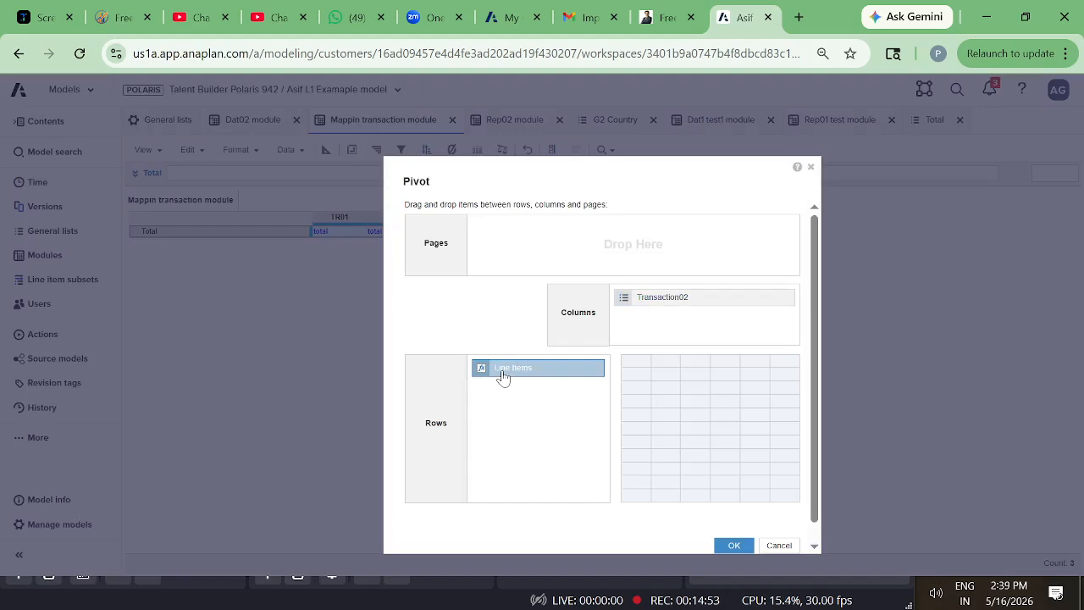
click(812, 167)
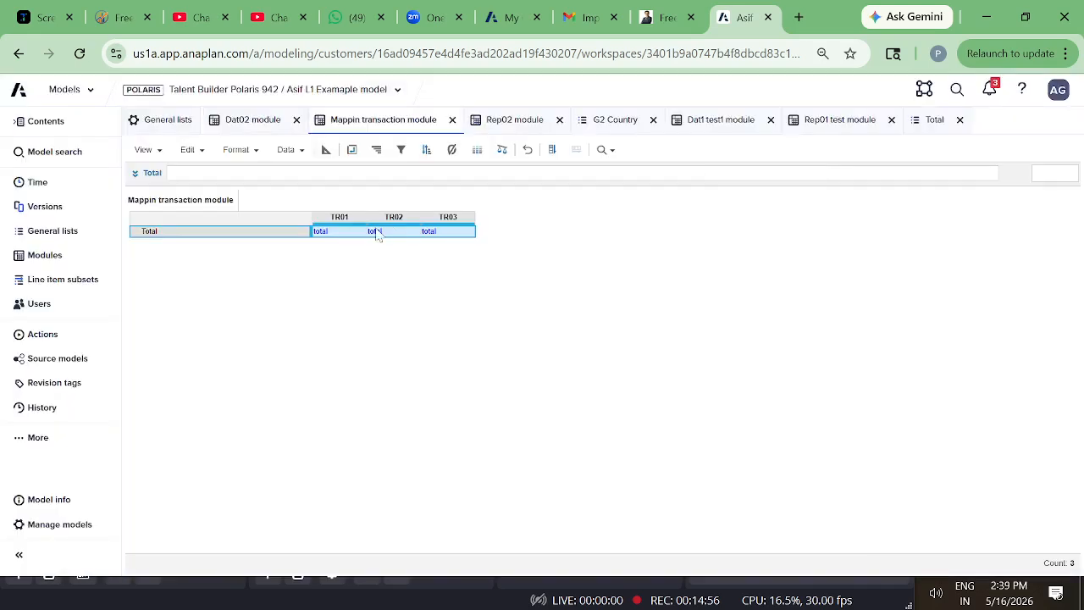
Check the Mappin transaction module's Total line item format in blueprint view and view the Total list's items
click(326, 152)
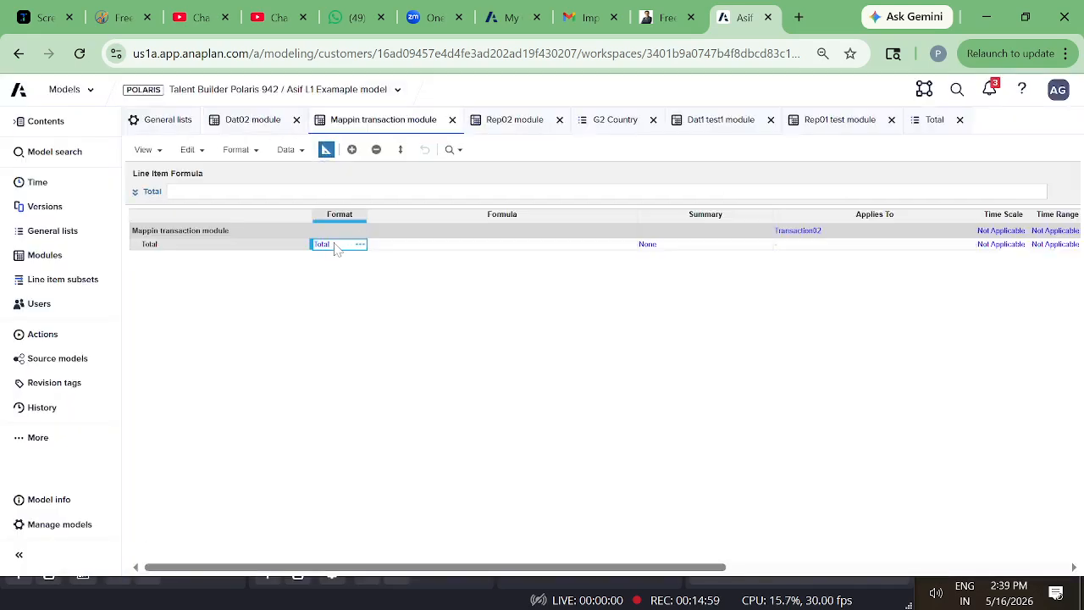
click(360, 246)
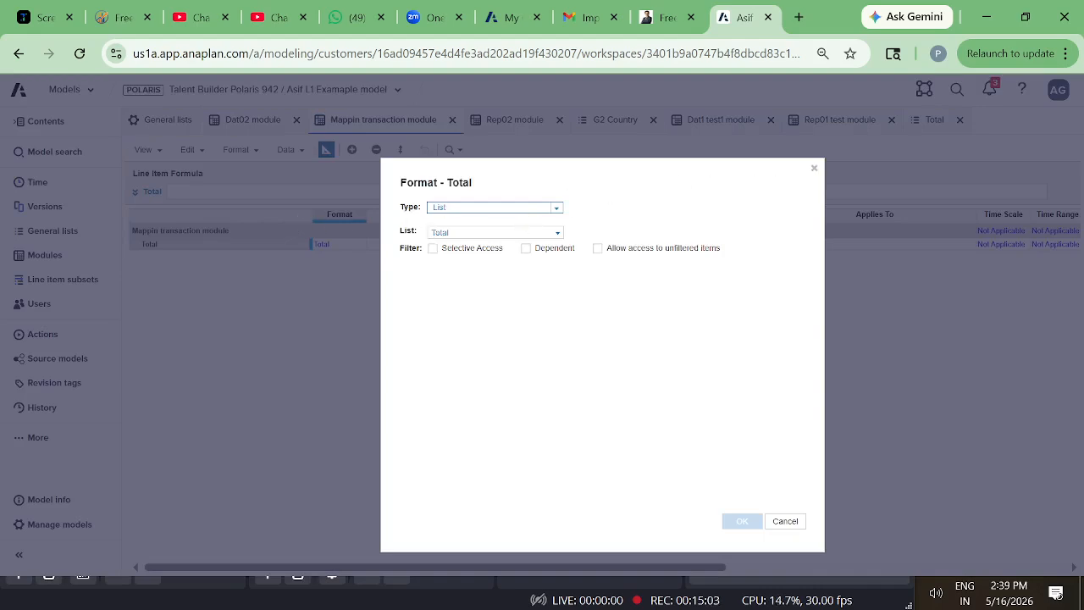
click(814, 168)
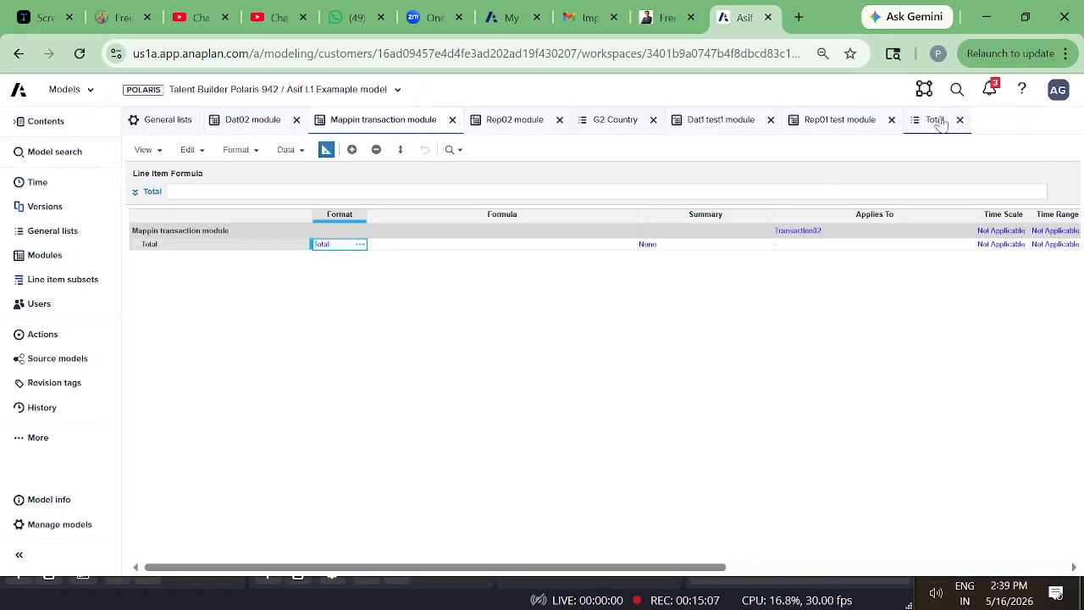
click(936, 121)
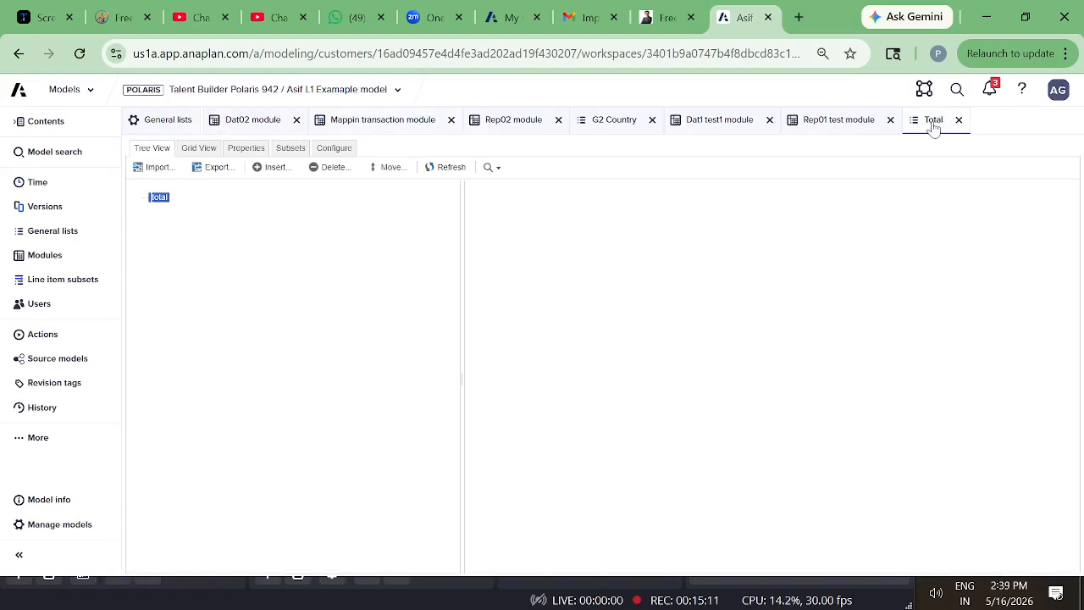
Set the TR01 sales in the Dat02 module to 20 and check the sales total in the Rep02 module
click(500, 125)
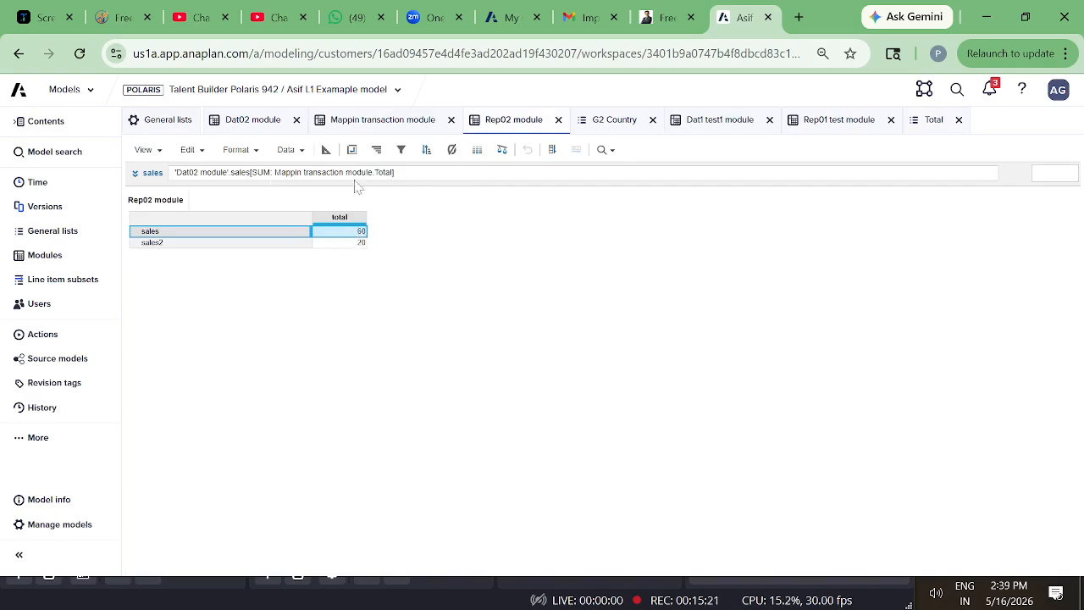
click(247, 124)
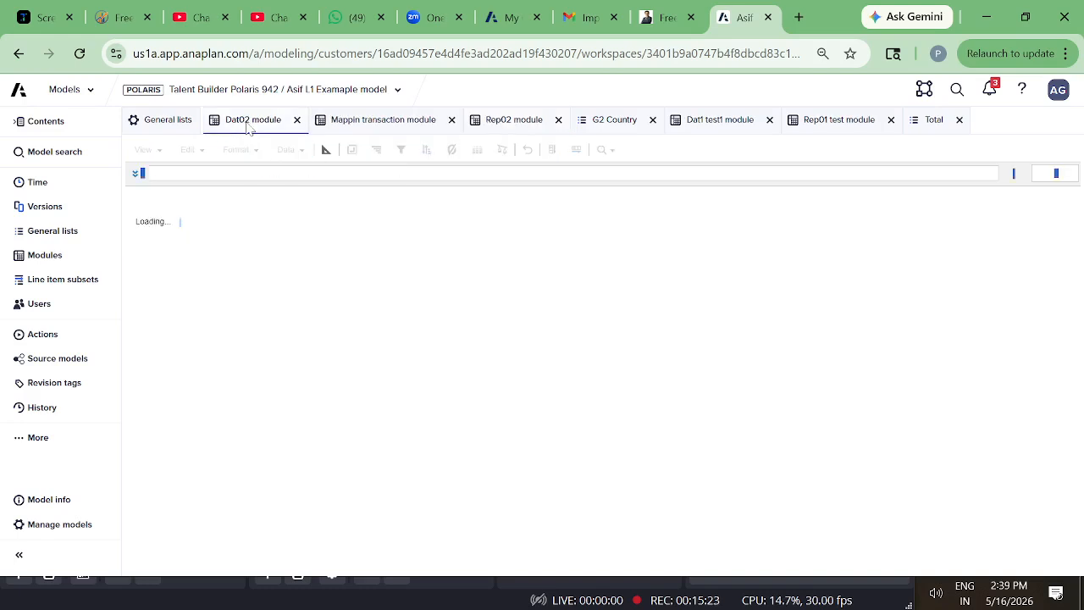
double_click(355, 232)
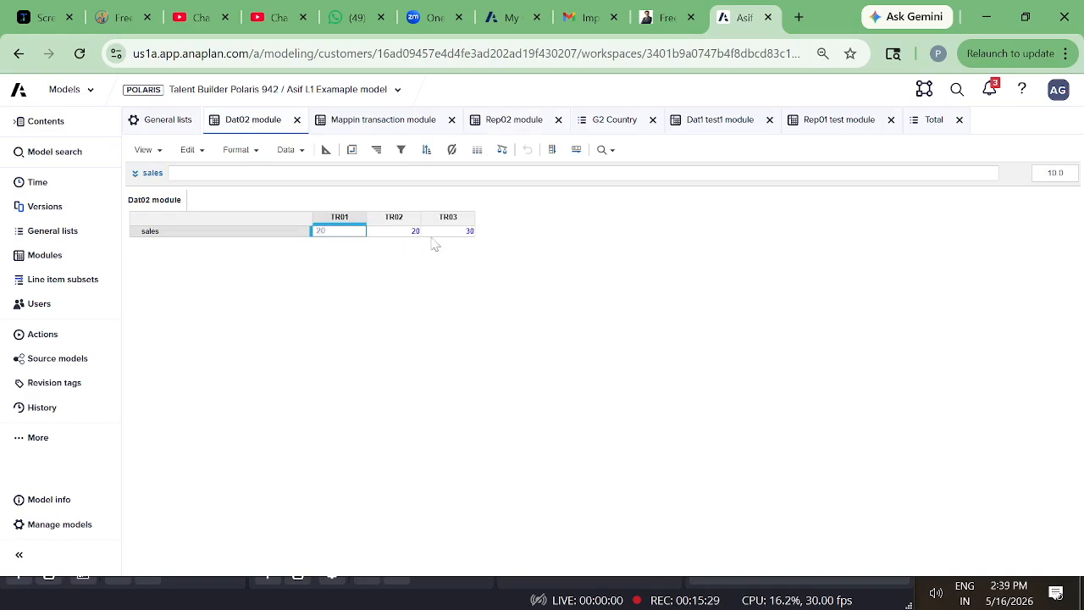
key(Return)
click(513, 123)
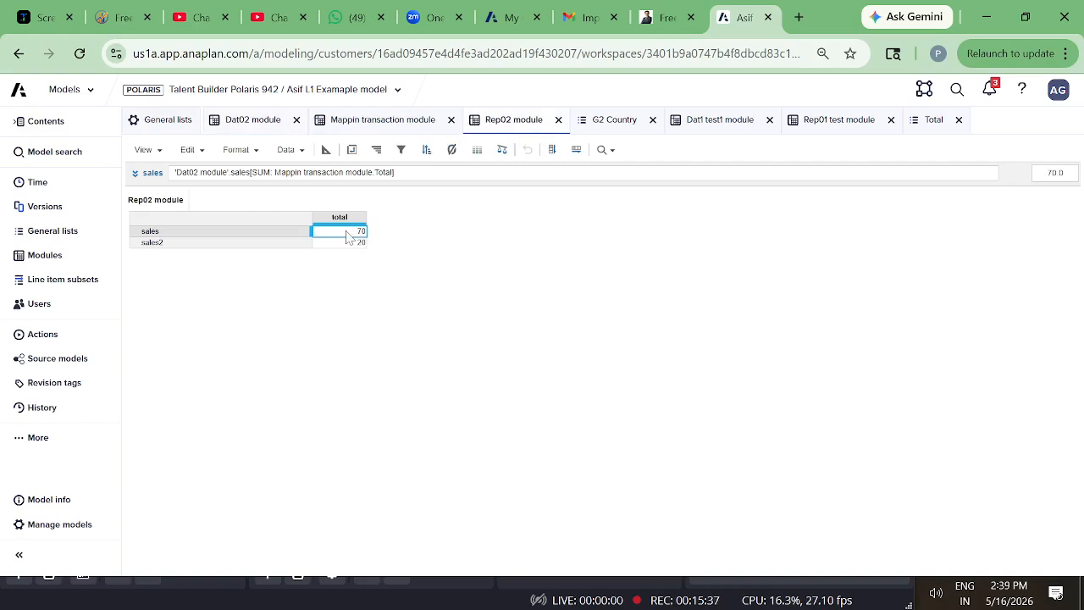
Set the TR01 sales in the Dat02 module back to 10
click(253, 123)
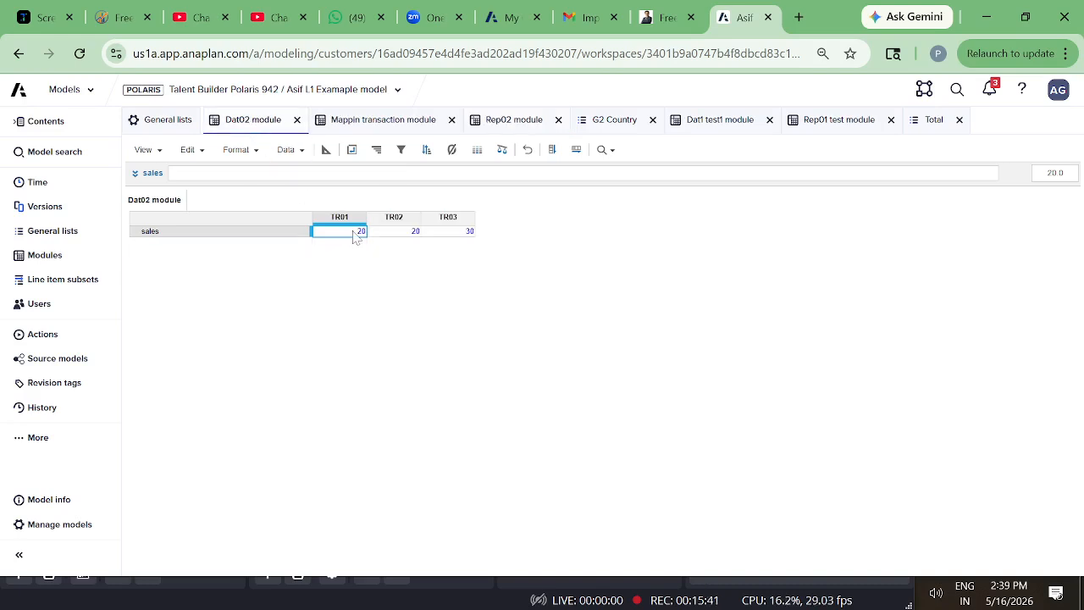
key(BackSpace)
key(Return)
Check the ALL row in the Dat1 test1 module and the matching sales value and formula in Rep01 test module's grid view
click(716, 124)
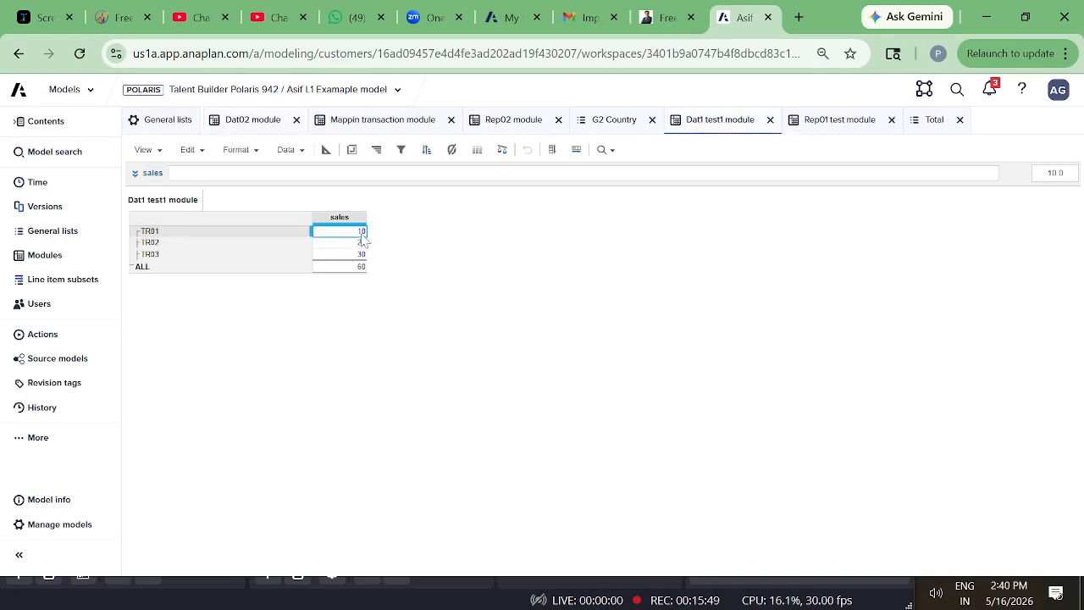
click(277, 269)
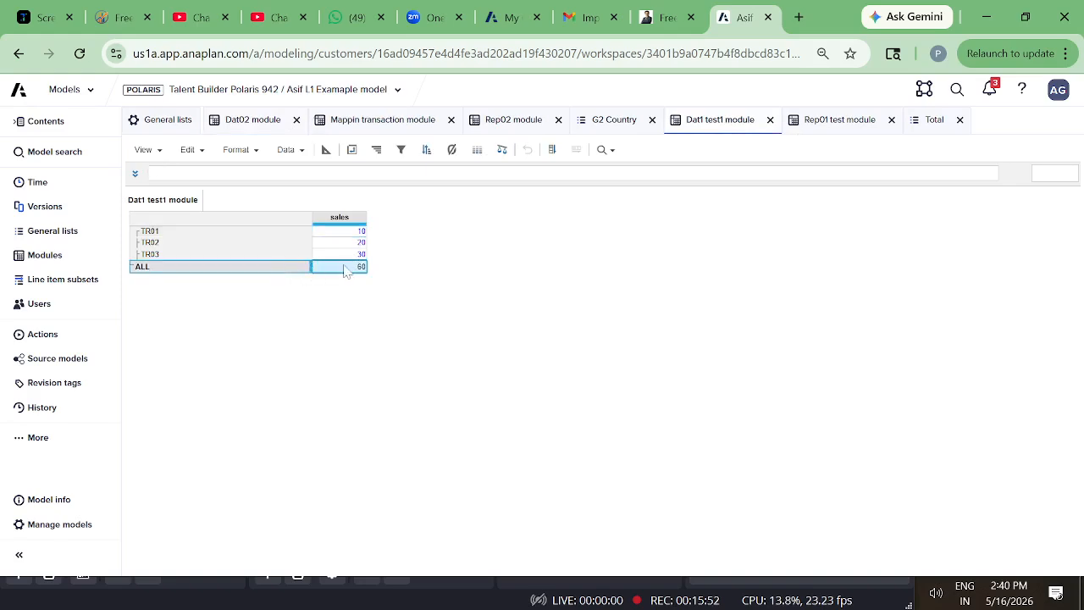
click(842, 122)
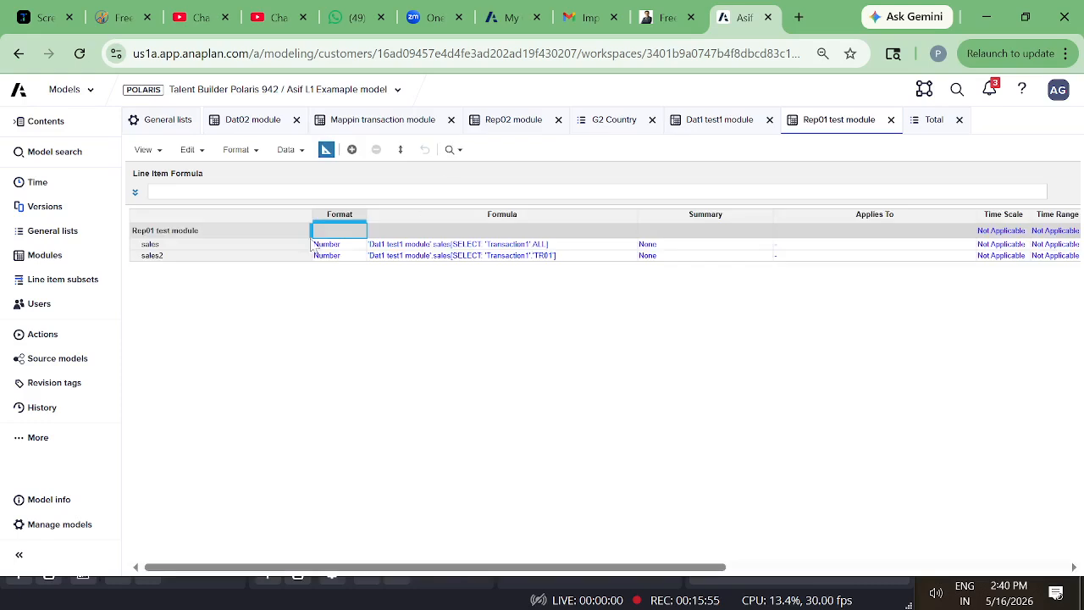
click(326, 150)
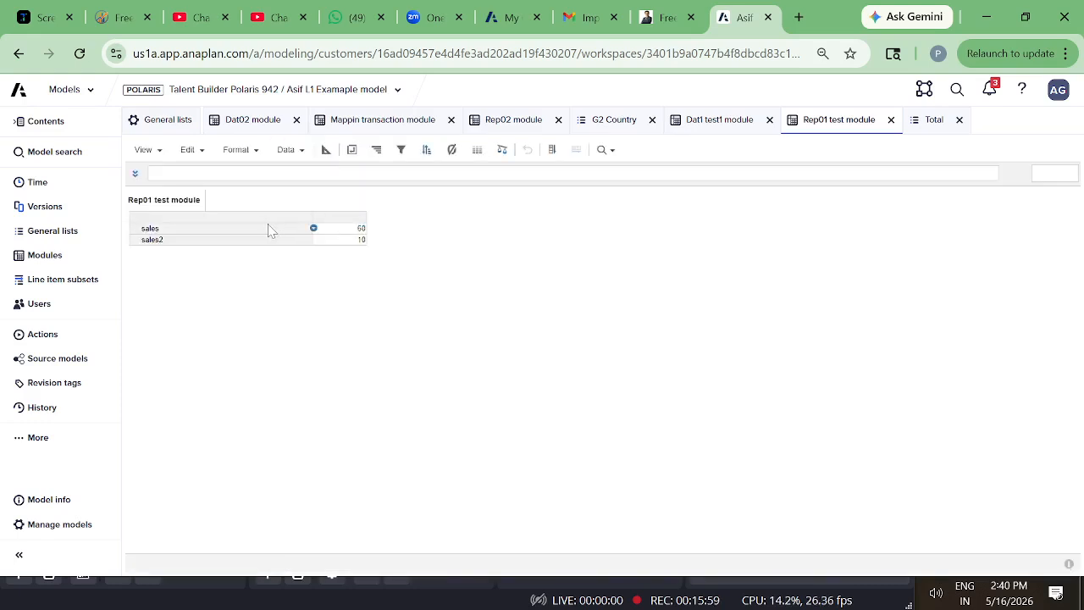
click(269, 229)
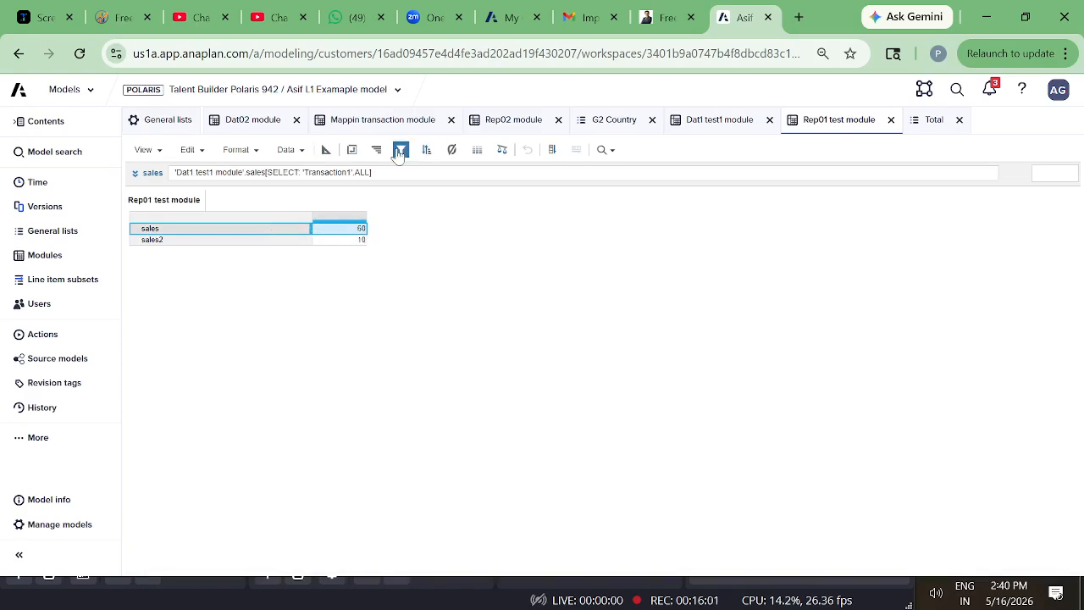
Check Rep02 module's sales formula against the Mappin transaction module's Total mapping in grid view
click(504, 123)
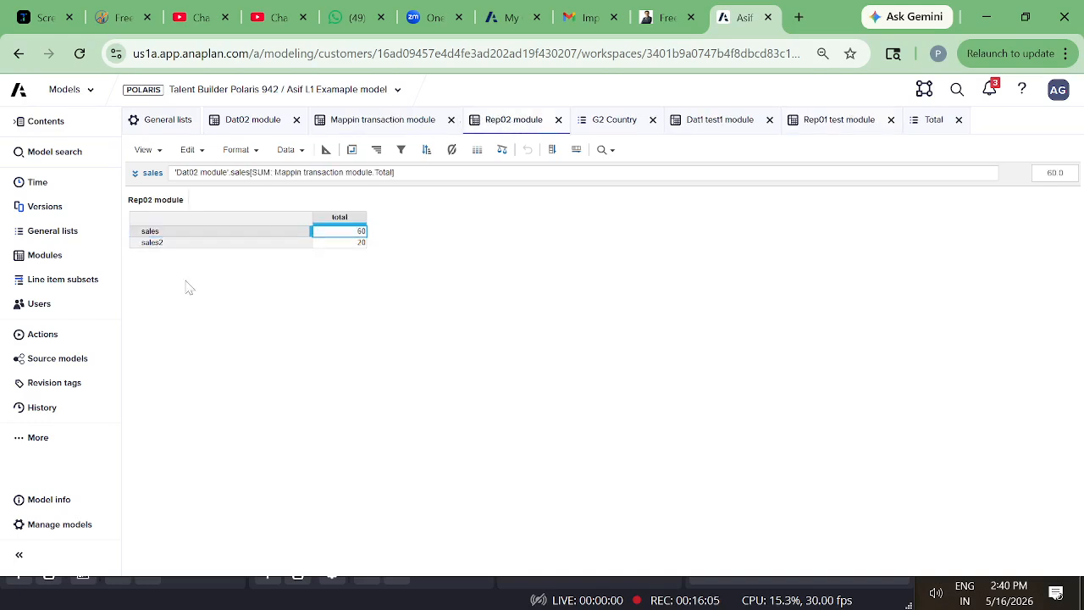
click(169, 234)
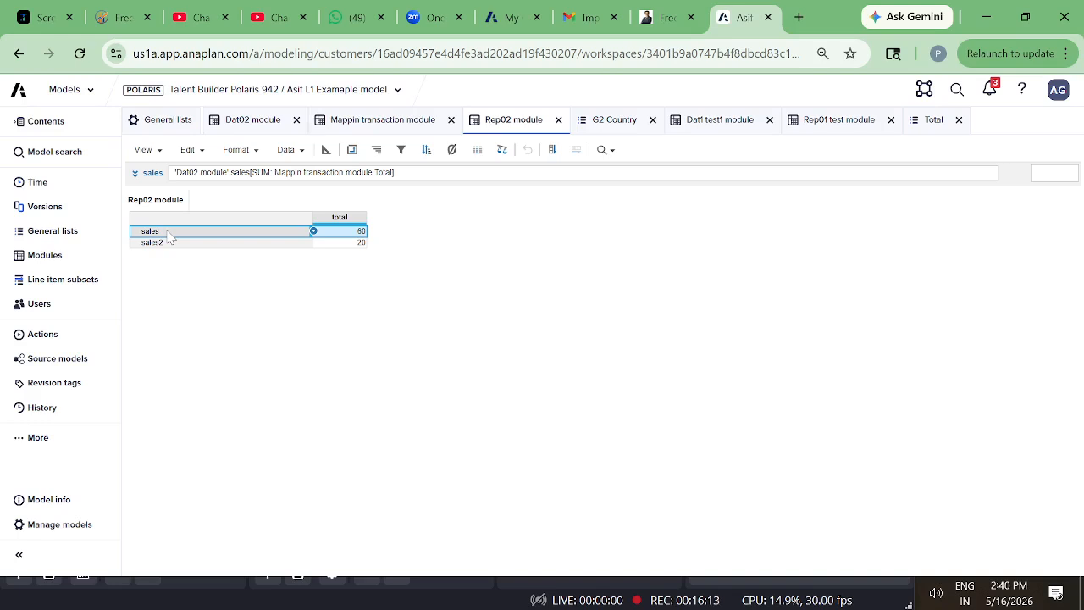
click(383, 121)
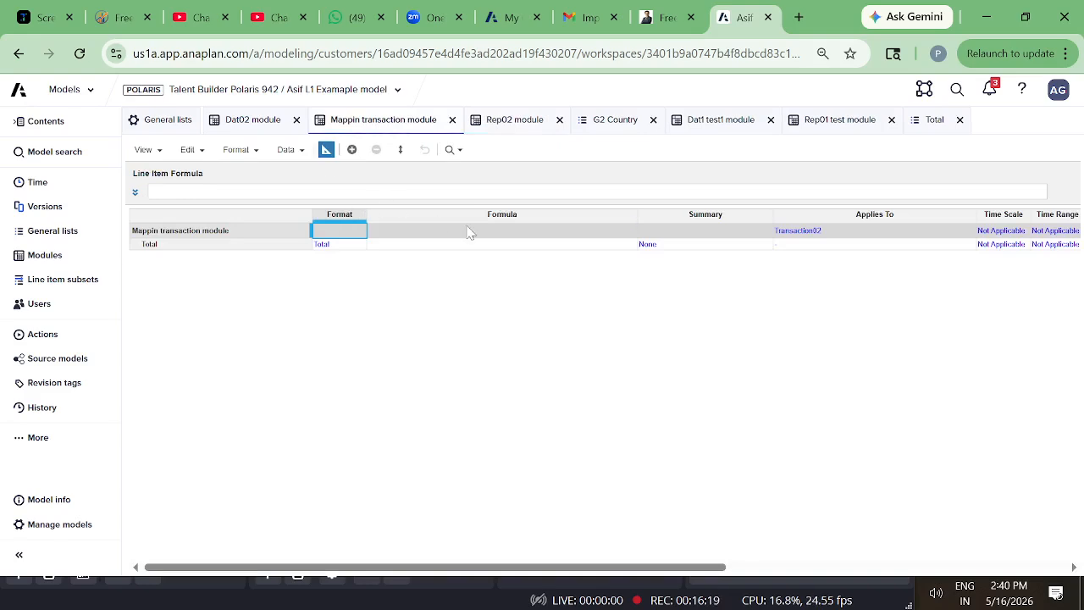
click(325, 150)
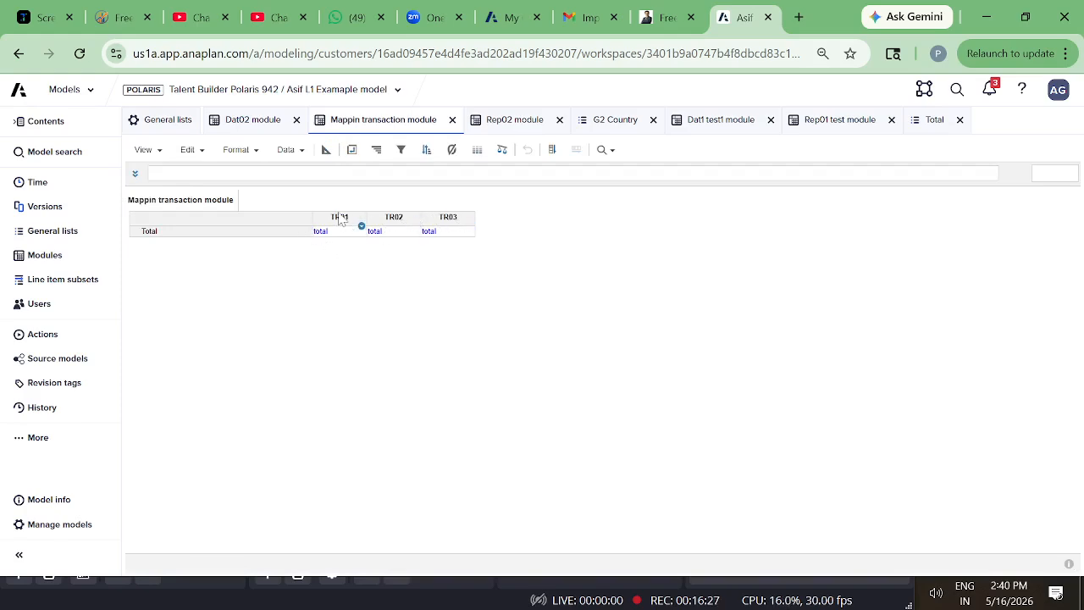
Check the Rep02 module's pivot layout and reopen the Mappin transaction module
click(504, 125)
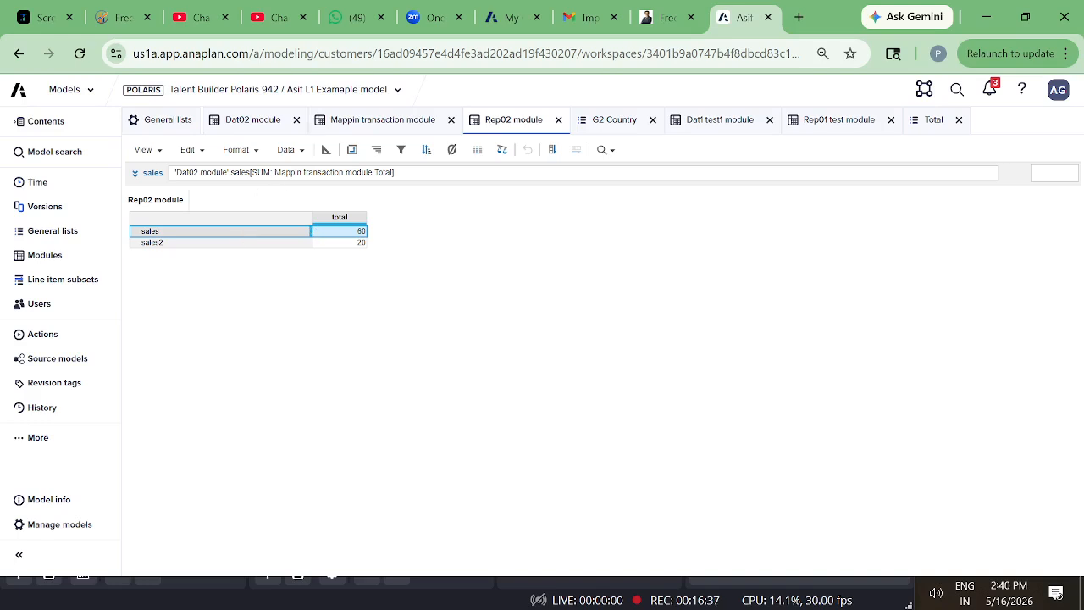
click(352, 150)
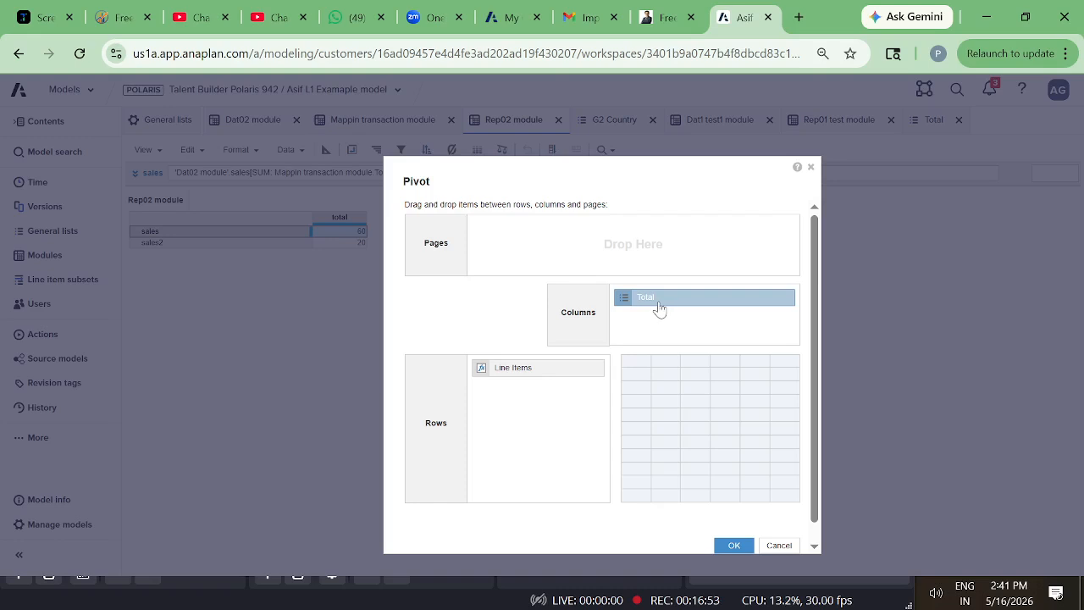
click(811, 167)
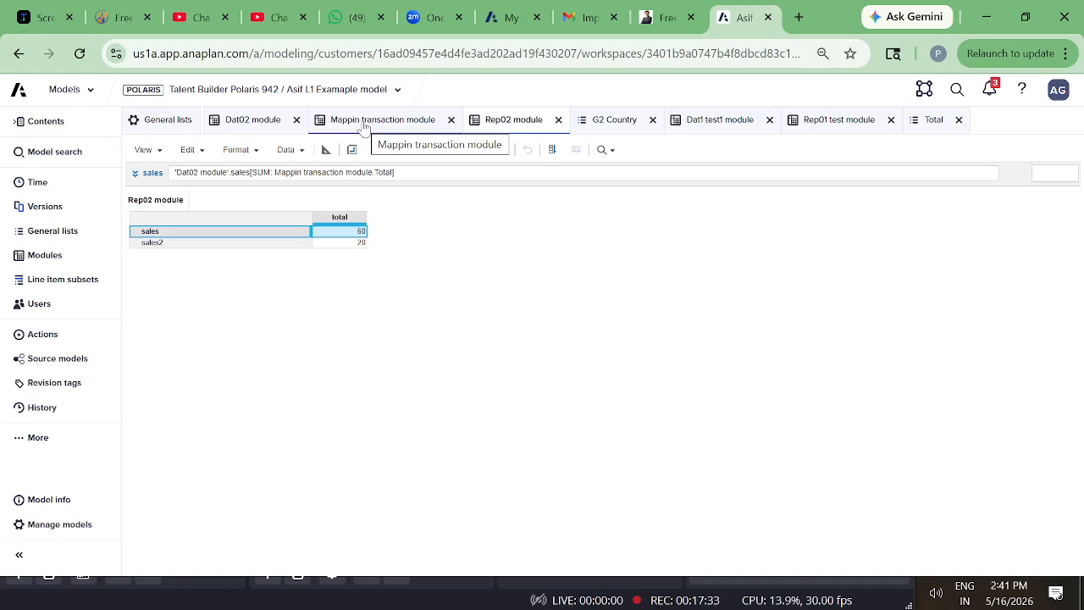
click(364, 121)
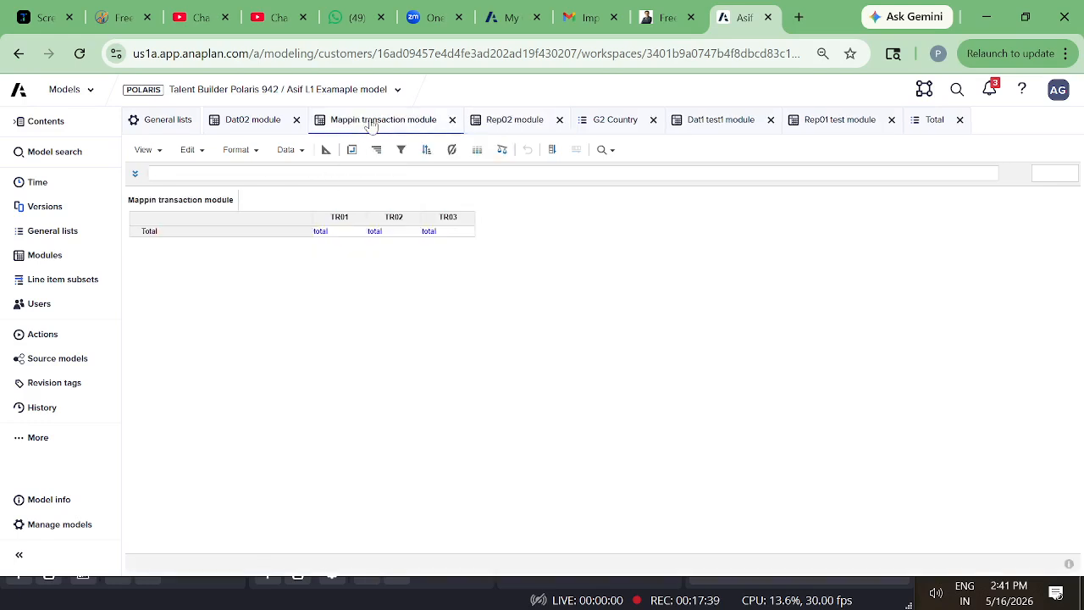
Insert a line item named Total after sales in the Dat02 module
click(254, 121)
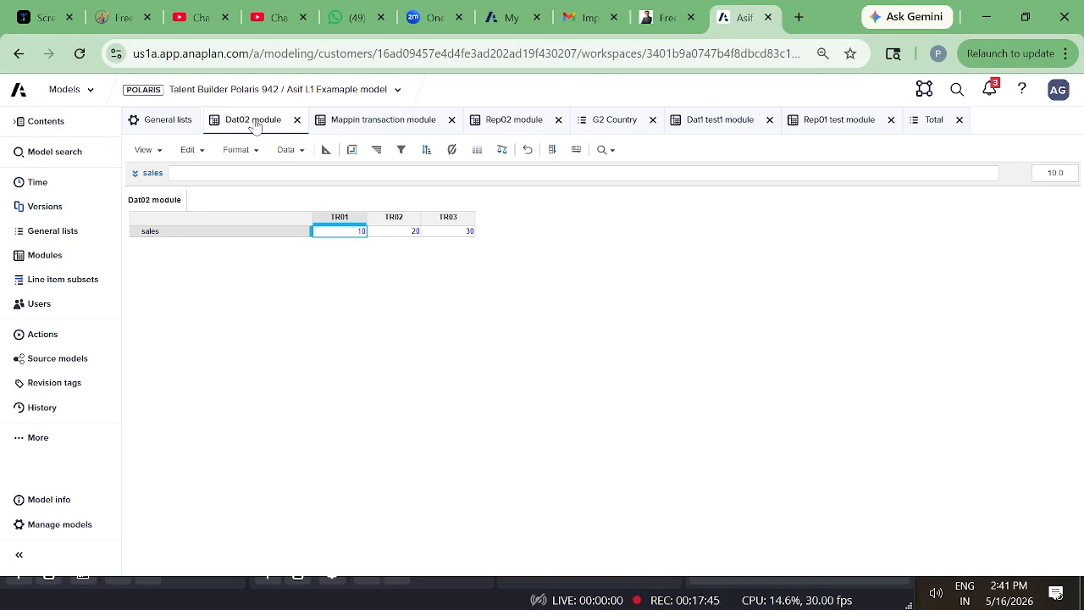
click(351, 123)
click(251, 123)
click(327, 150)
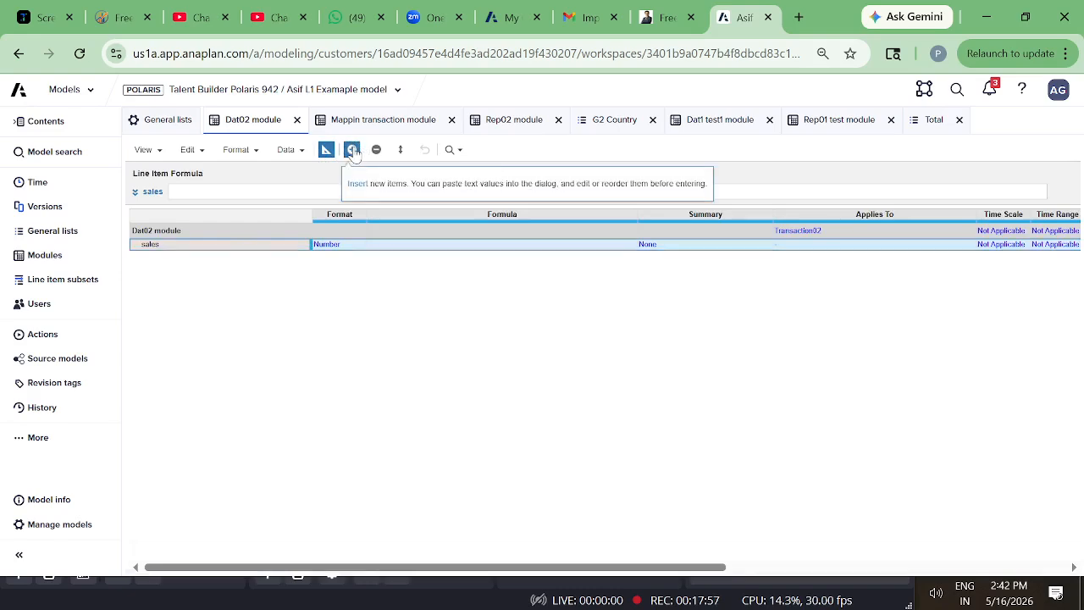
click(352, 150)
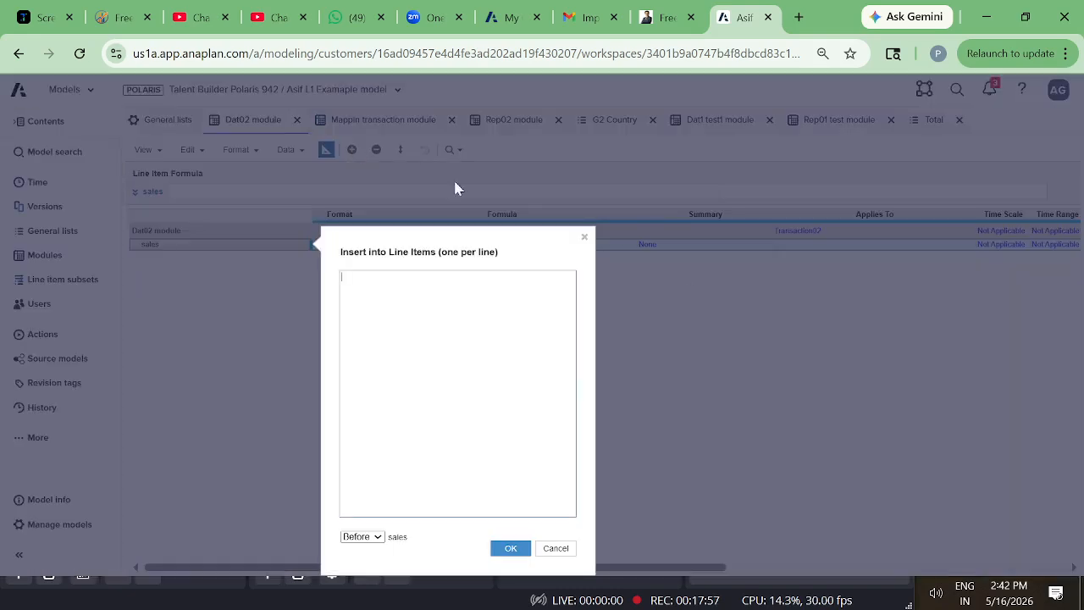
click(585, 239)
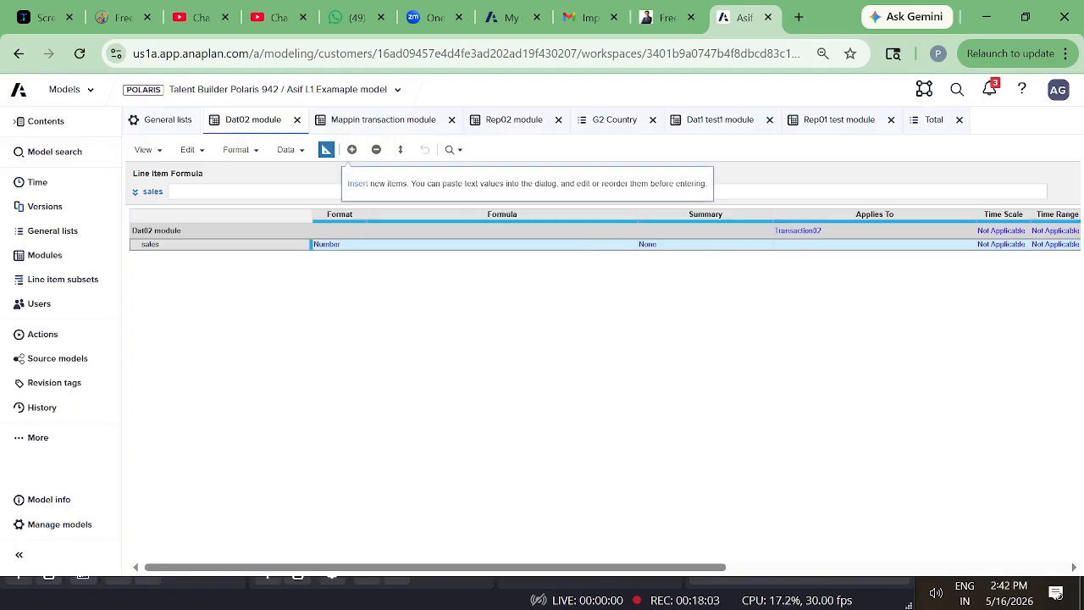
click(352, 151)
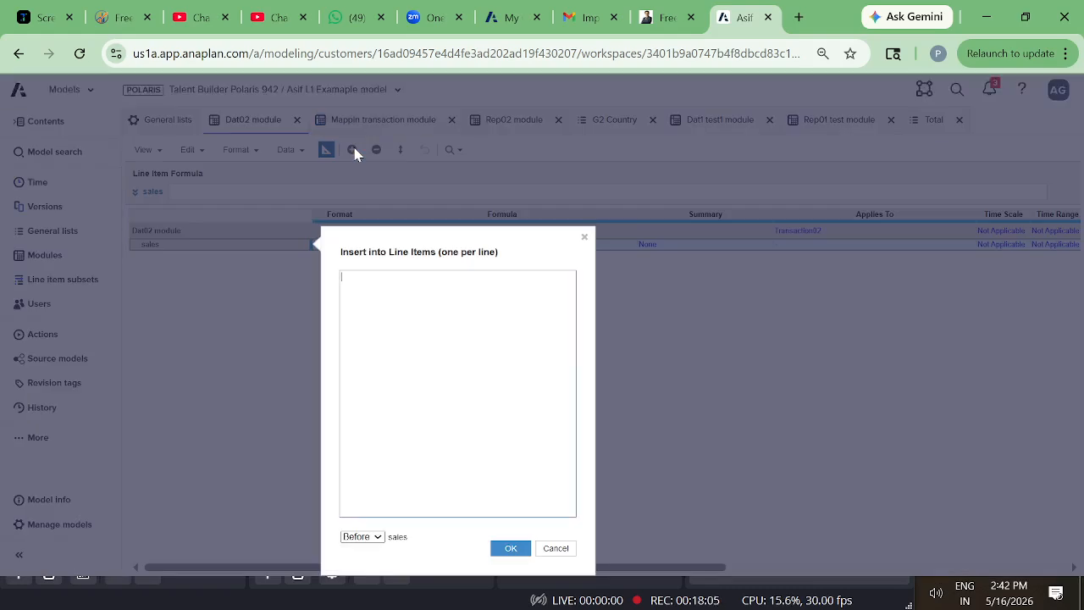
text(Total)
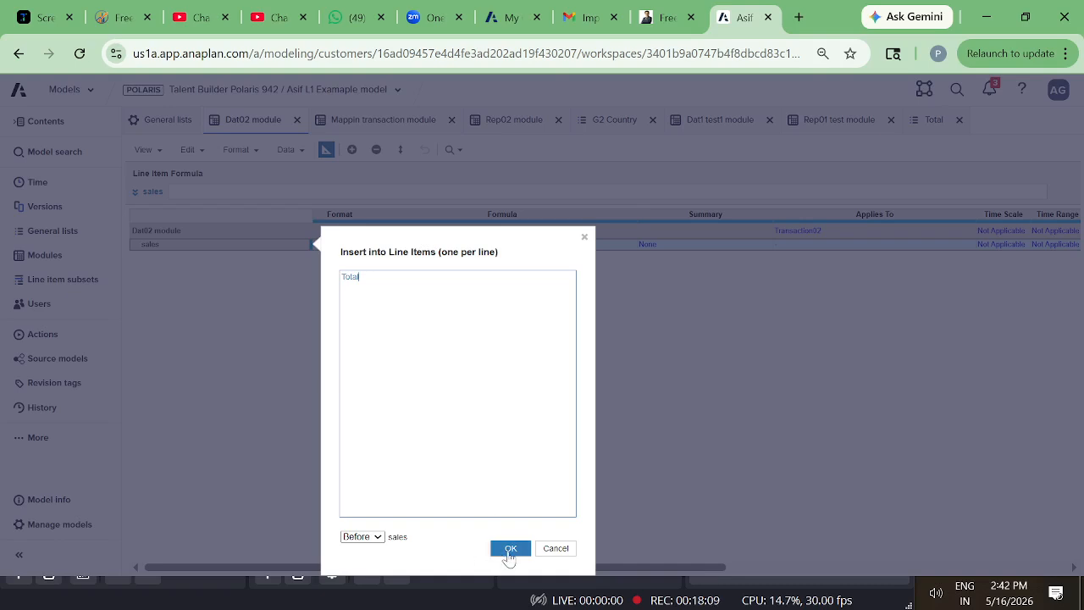
click(378, 538)
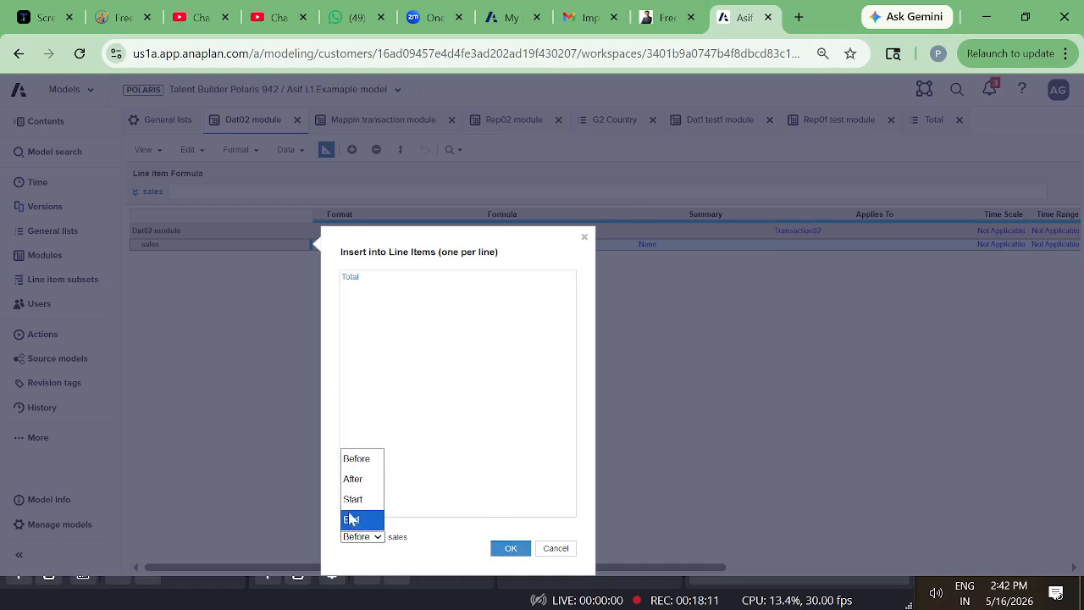
click(352, 479)
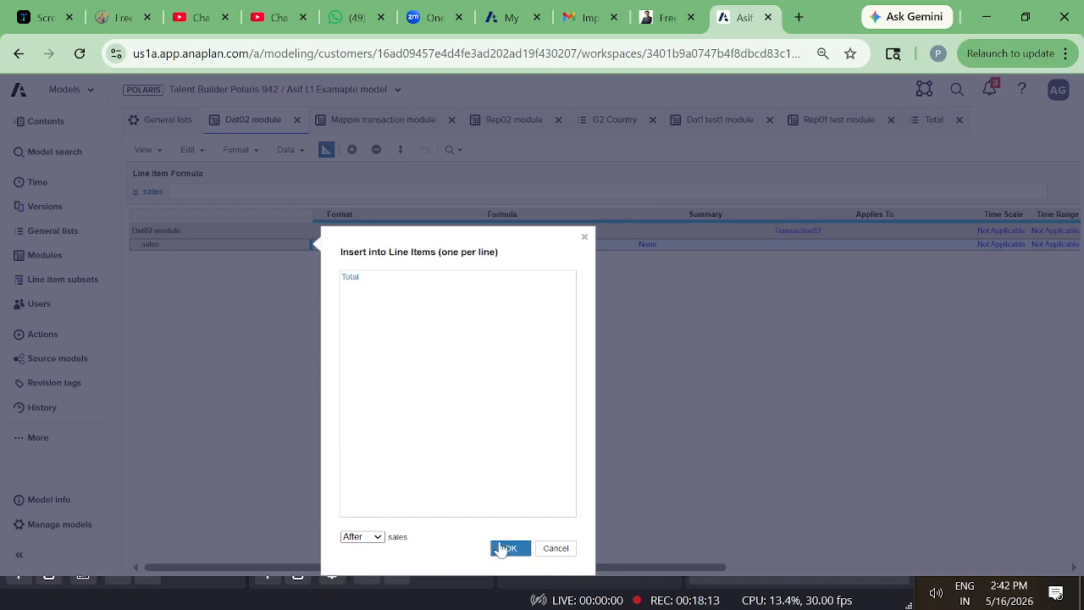
click(510, 550)
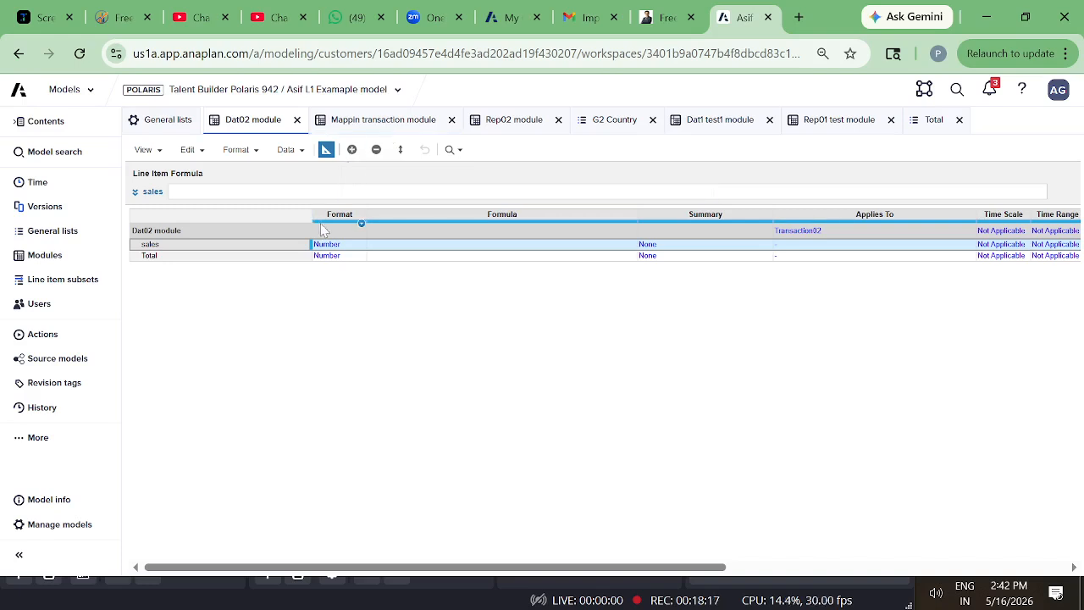
Format the Dat02 module's Total line item as a list using the Total list
click(337, 256)
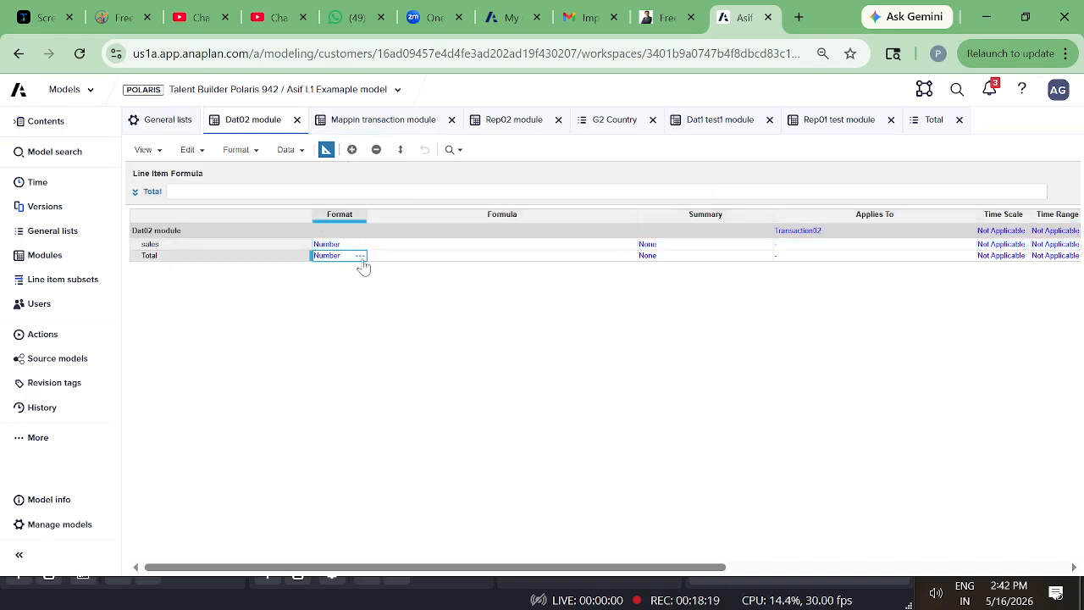
click(360, 255)
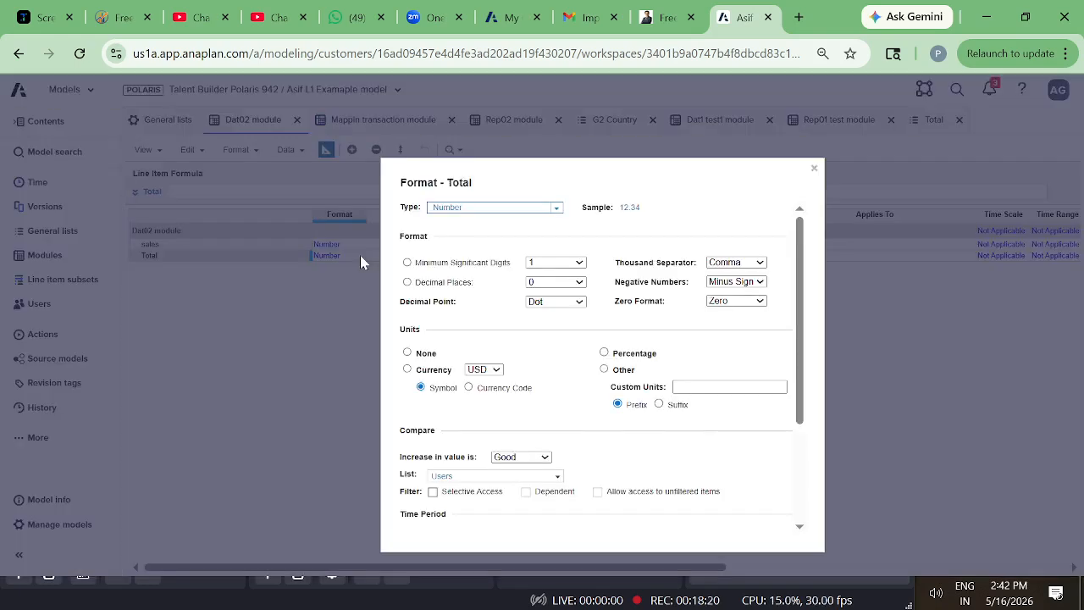
click(557, 208)
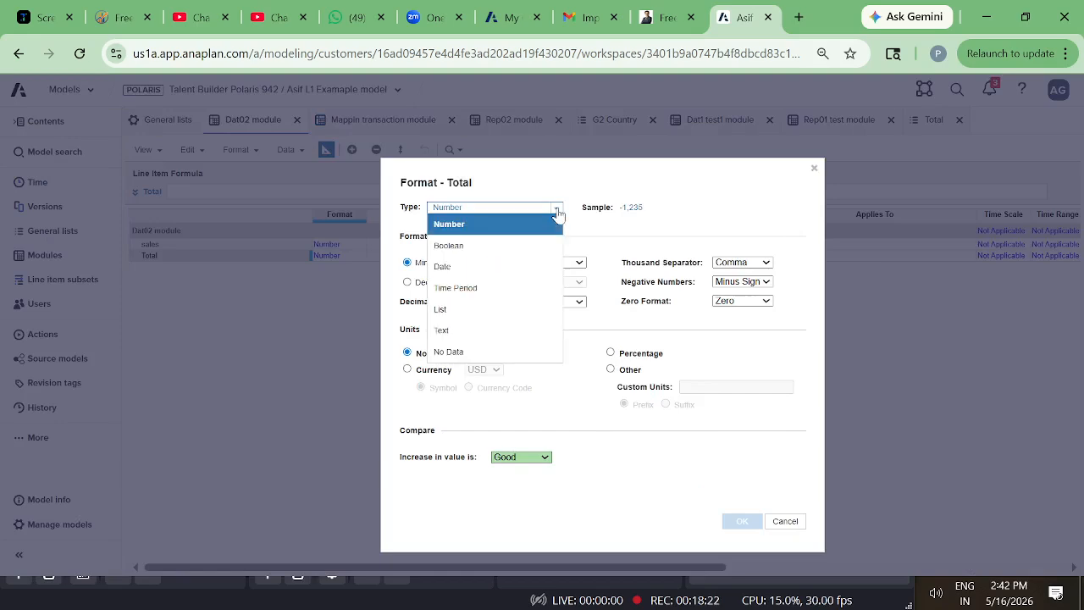
click(444, 310)
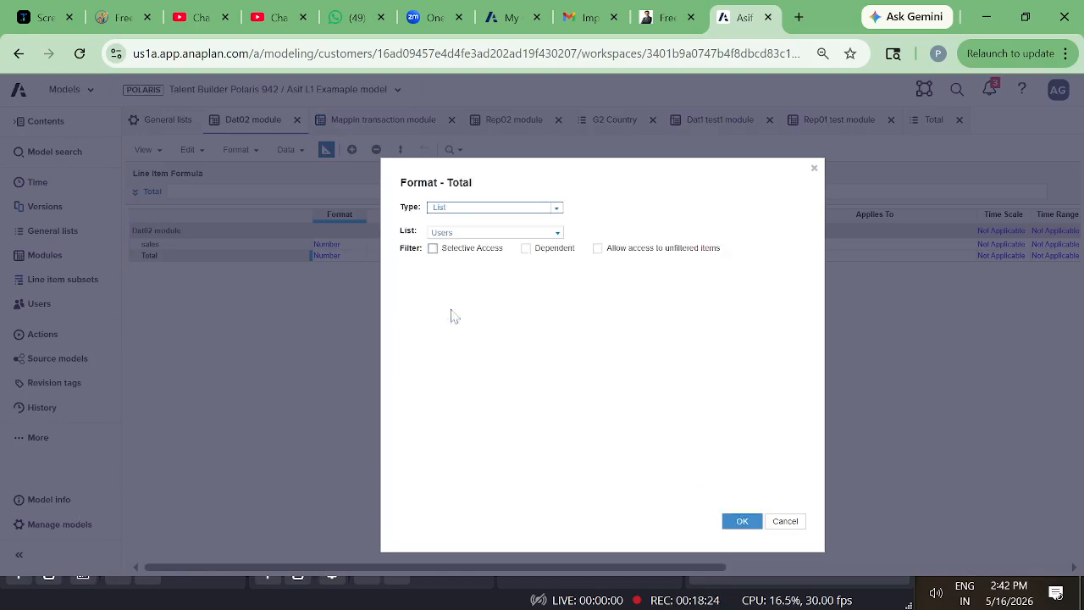
click(559, 233)
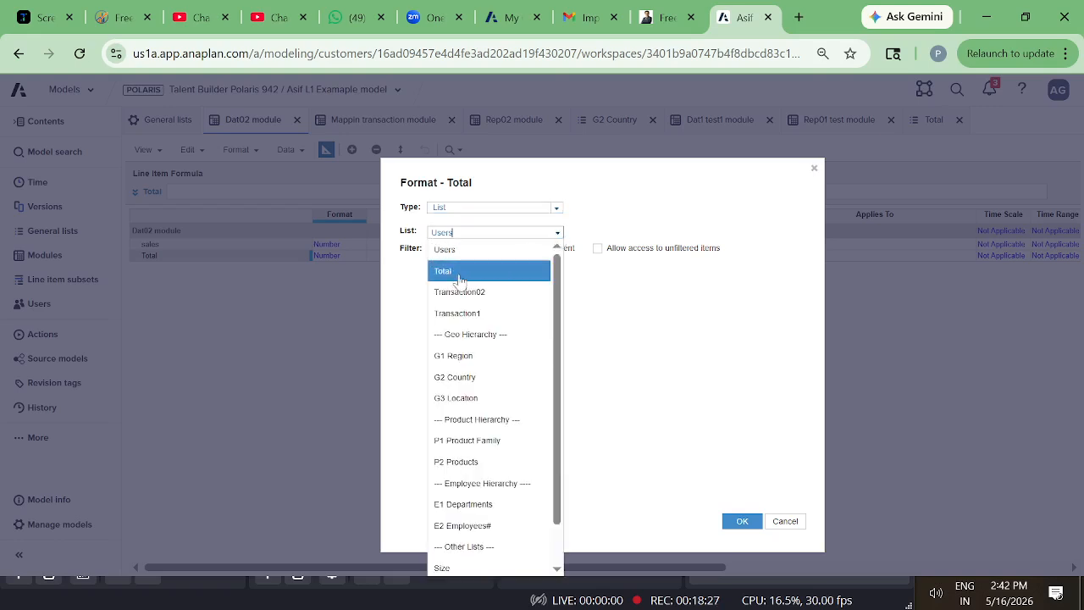
click(461, 271)
click(742, 521)
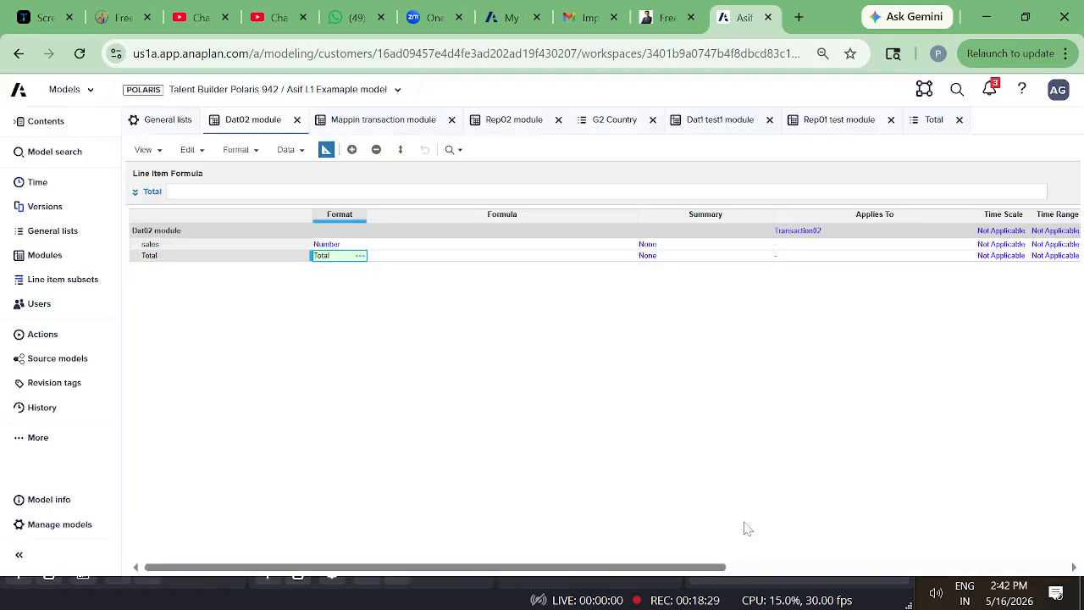
click(254, 261)
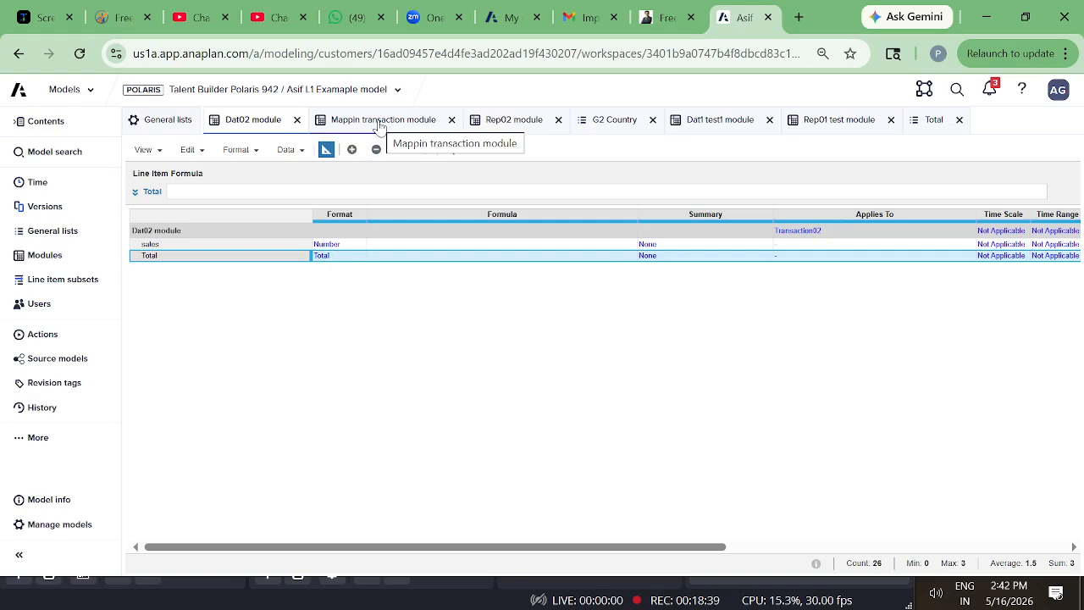
Assign the total list item to TR01, TR02 and TR03 in the Dat02 module's Total row in grid view
click(327, 150)
click(354, 244)
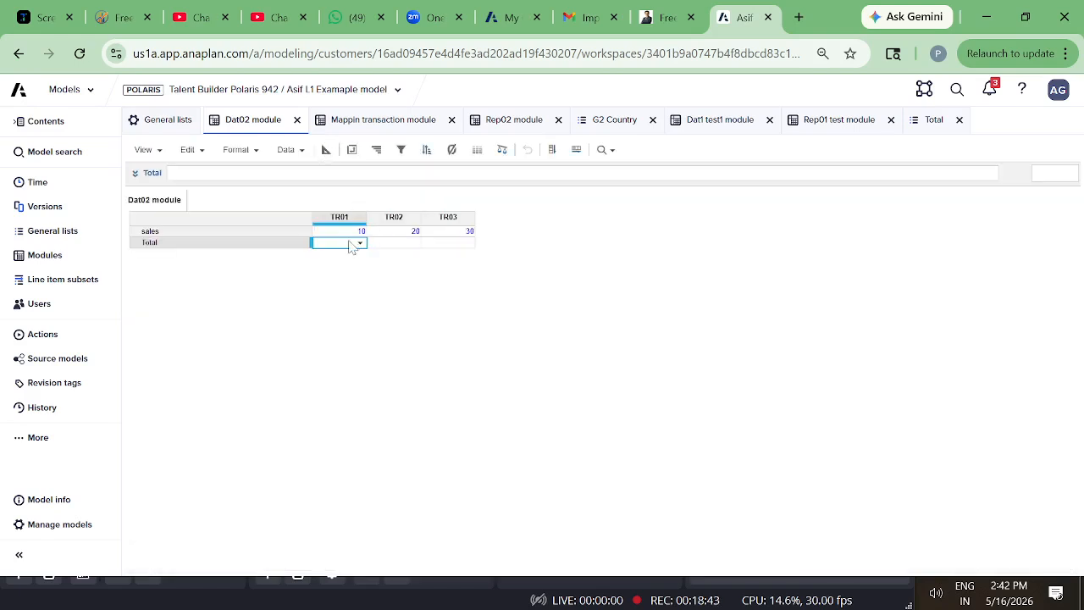
click(360, 244)
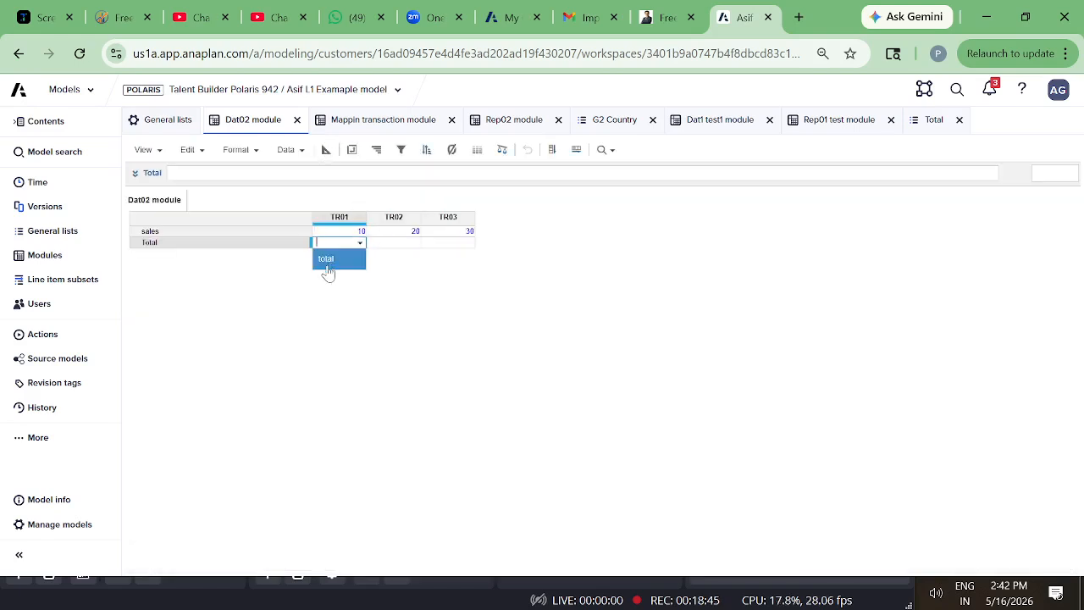
click(330, 263)
click(408, 245)
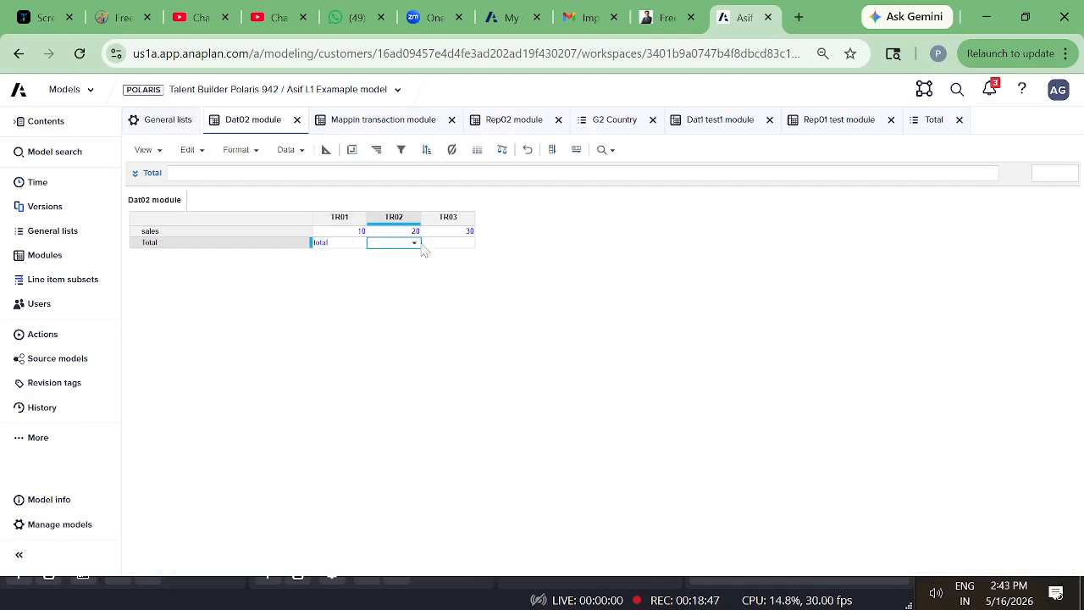
click(415, 246)
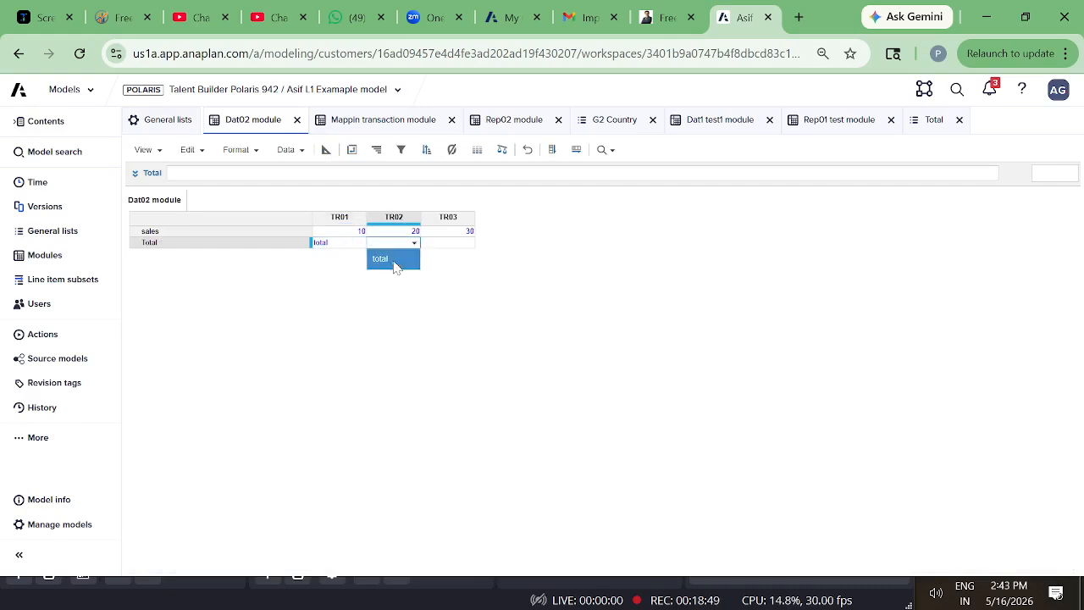
click(396, 261)
click(458, 244)
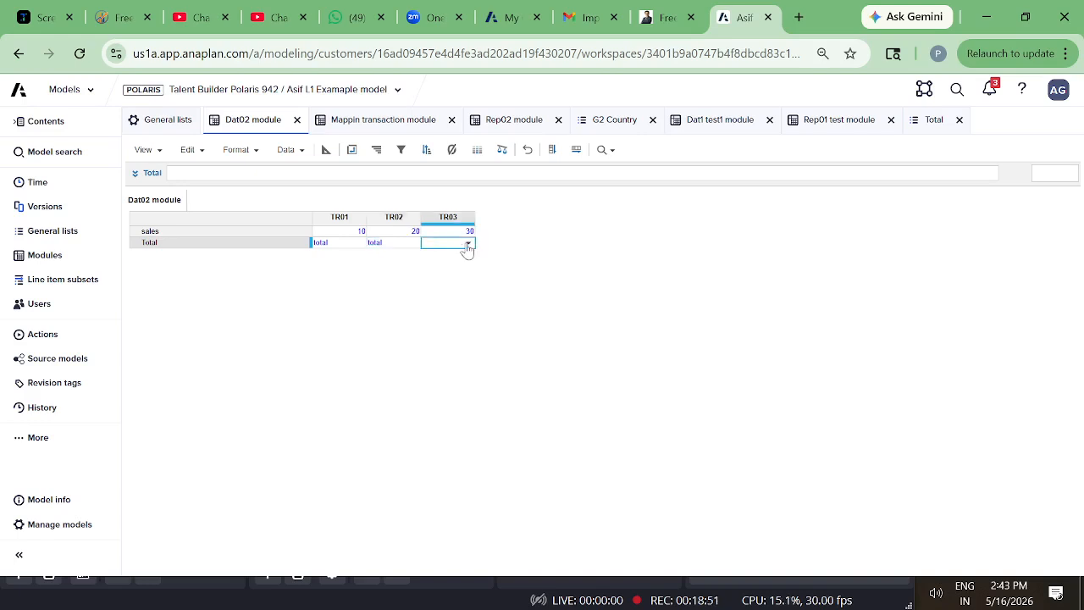
click(468, 244)
click(449, 260)
Rewrite the Rep02 module's sales formula as 'Dat02 module'.sales[SUM: 'Dat02 module'.Total] and apply it
click(508, 124)
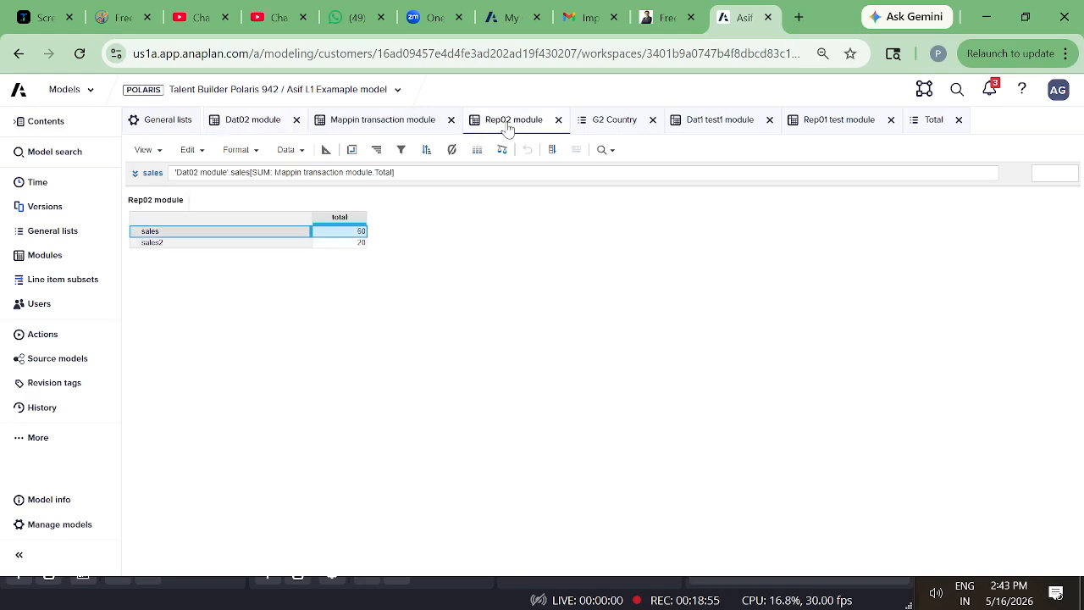
click(135, 175)
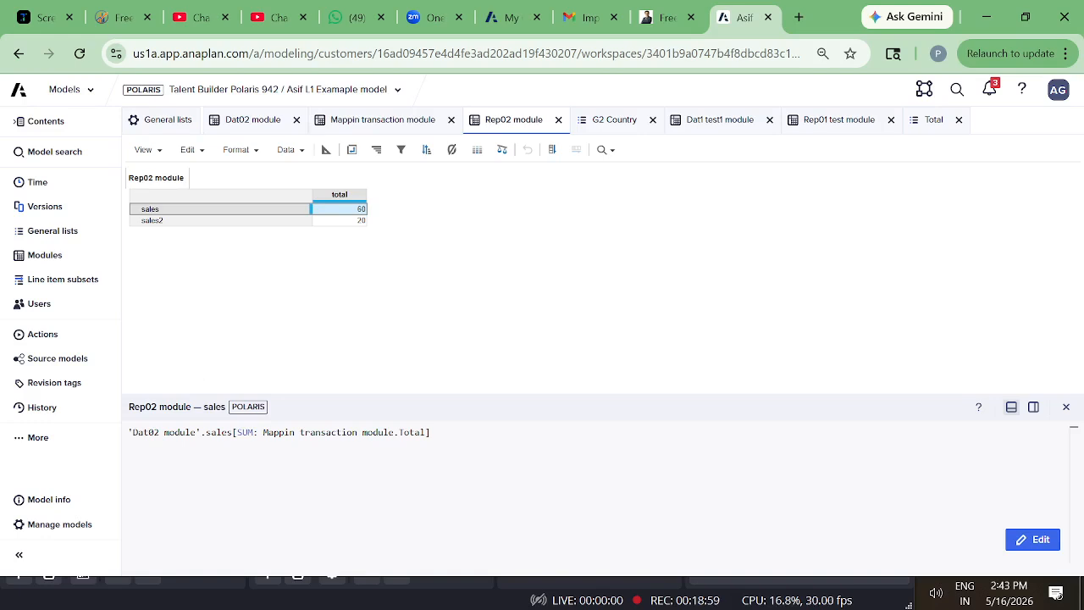
click(432, 433)
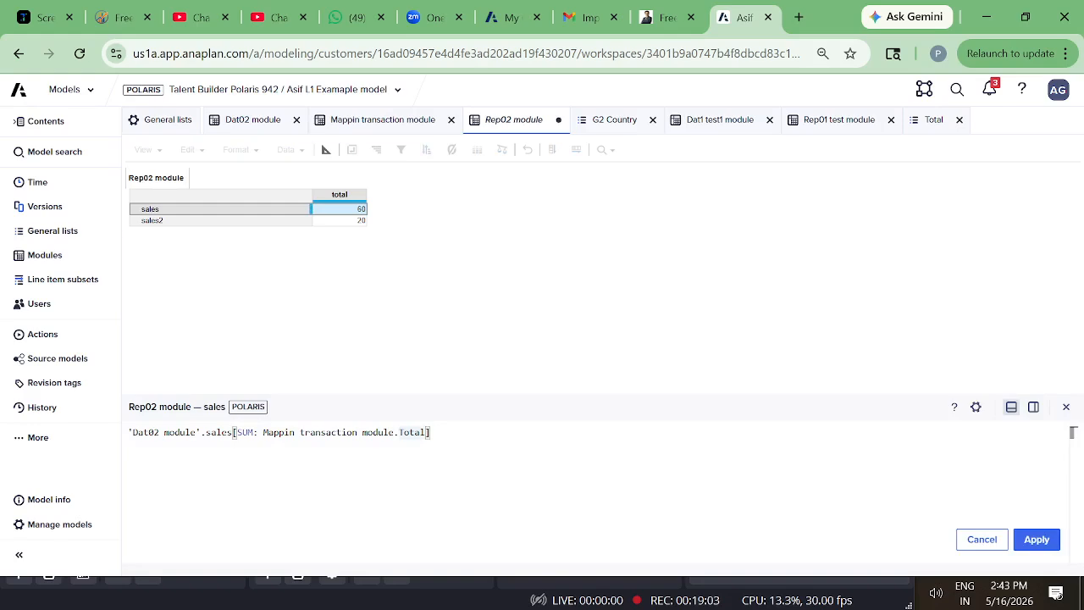
key(BackSpace)
key(BackSpace)
key(BackSpace)
key(BackSpace)
key(BackSpace)
key(BackSpace)
key(BackSpace)
key(BackSpace)
key(BackSpace)
key(BackSpace)
key(BackSpace)
key(BackSpace)
key(BackSpace)
key(BackSpace)
key(BackSpace)
key(BackSpace)
key(BackSpace)
key(BackSpace)
key(BackSpace)
key(BackSpace)
key(BackSpace)
key(BackSpace)
key(BackSpace)
key(BackSpace)
key(BackSpace)
key(BackSpace)
key(BackSpace)
key(BackSpace)
key(BackSpace)
key(BackSpace)
key(BackSpace)
key(BackSpace)
key(BackSpace)
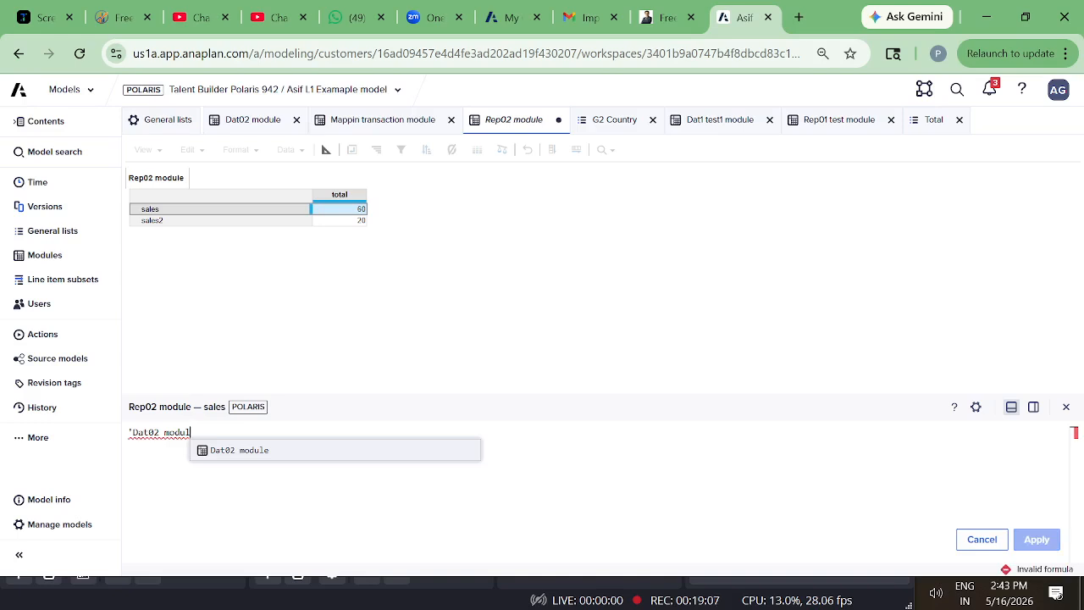
click(251, 452)
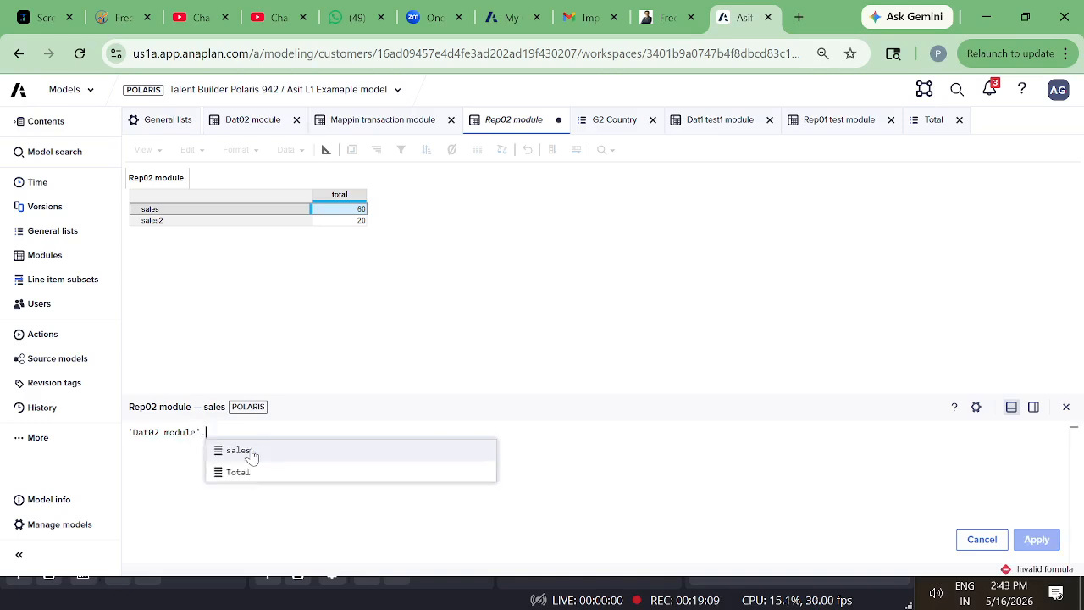
click(241, 451)
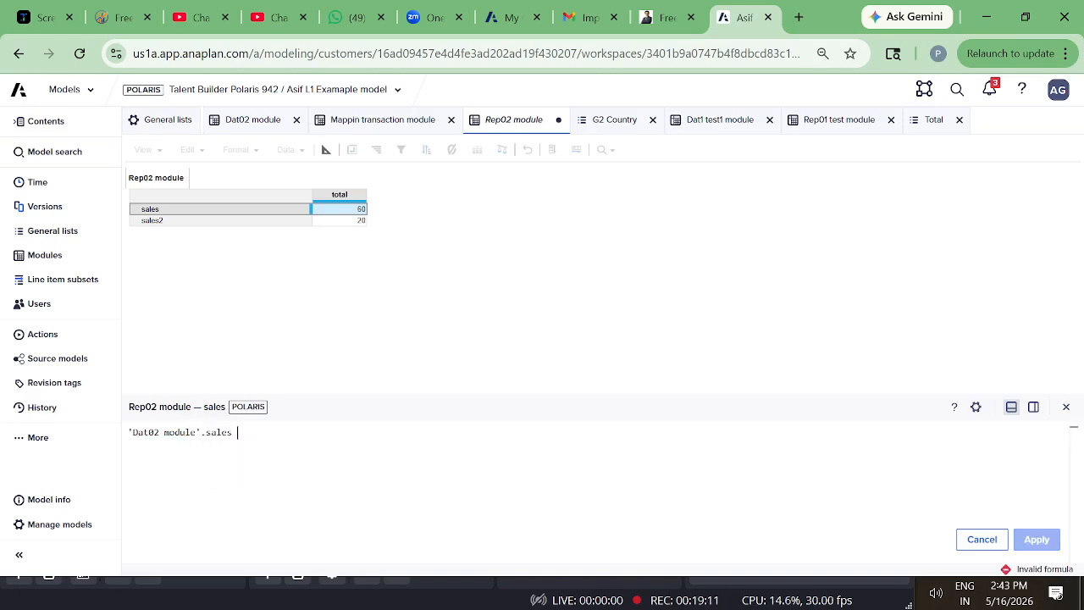
text([su)
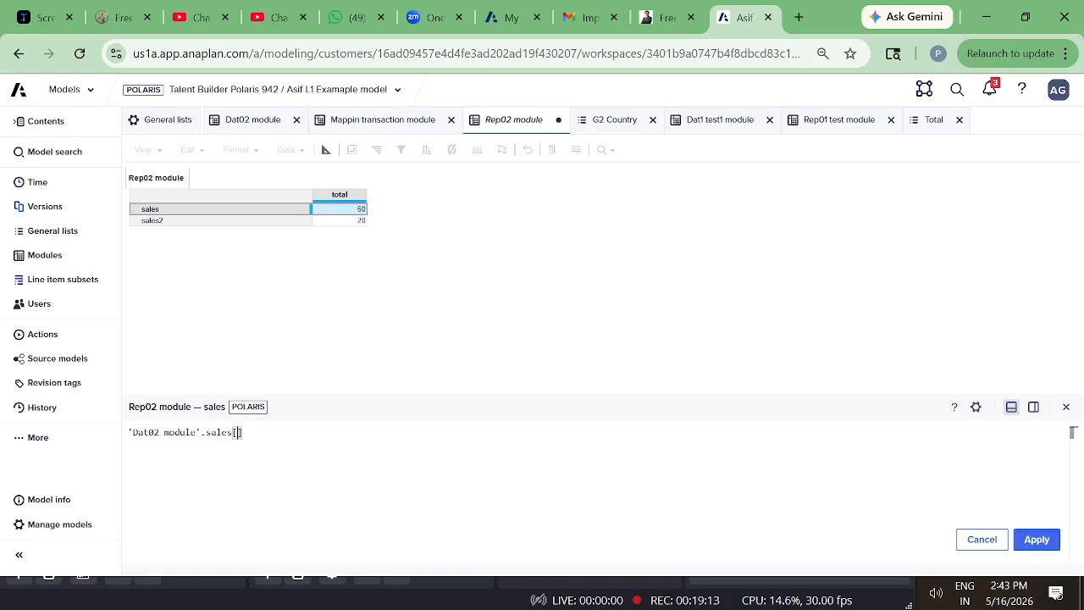
click(276, 452)
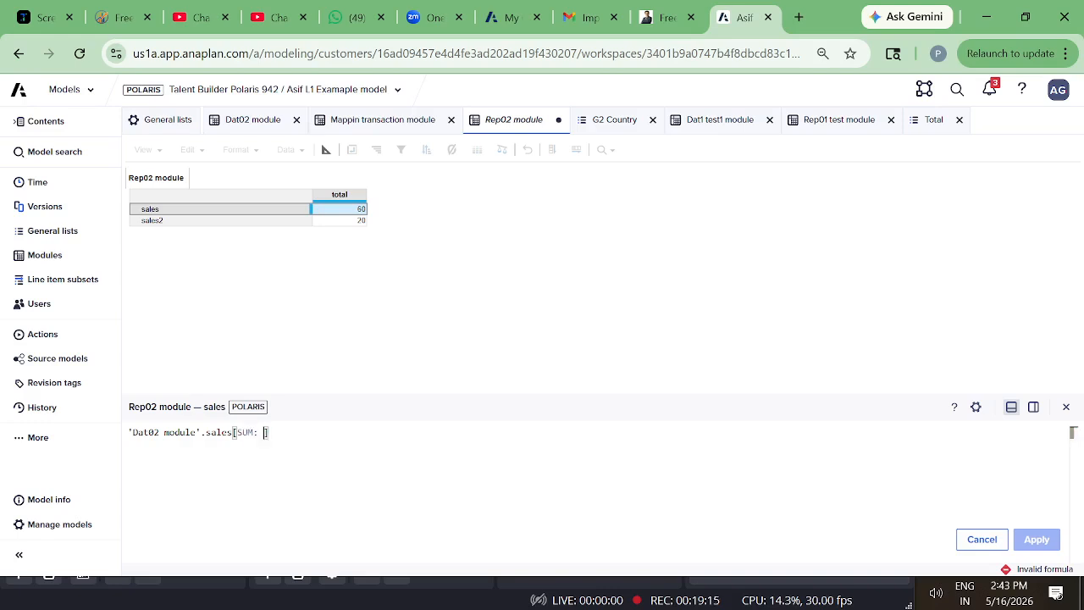
click(259, 126)
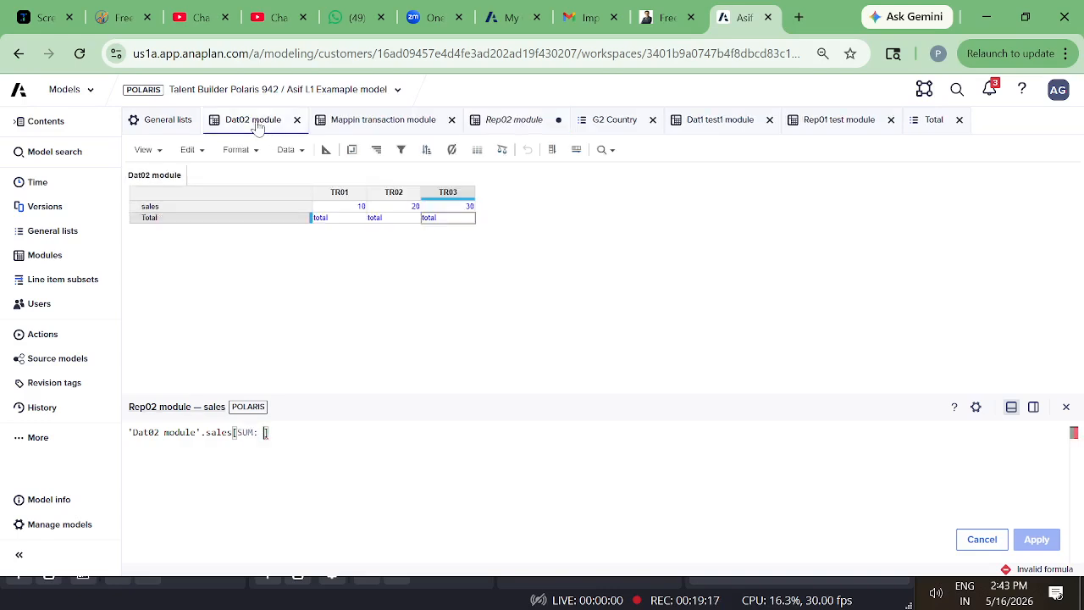
click(164, 220)
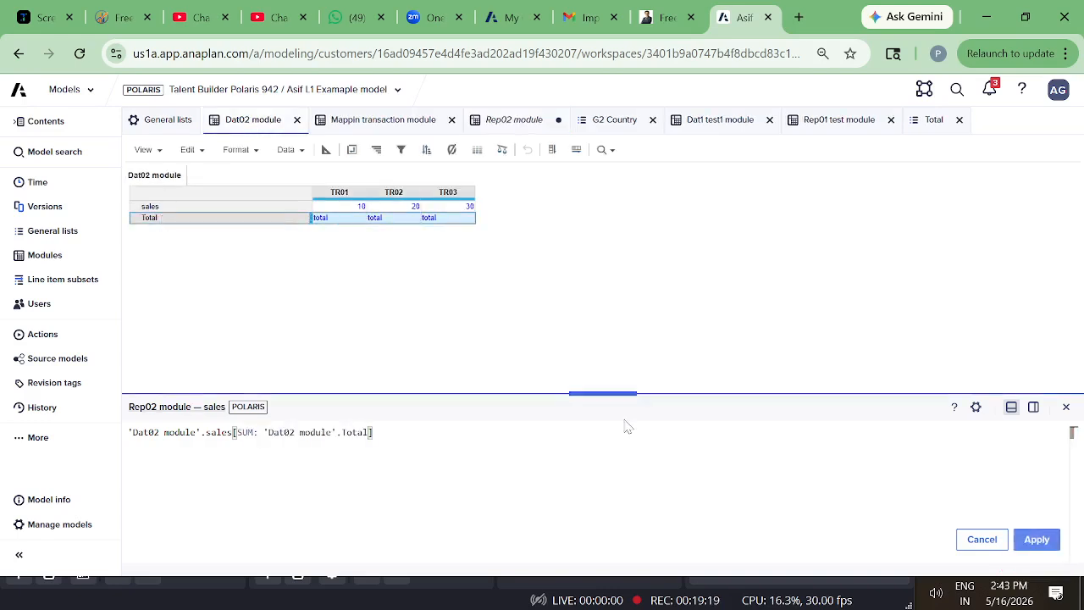
click(1036, 540)
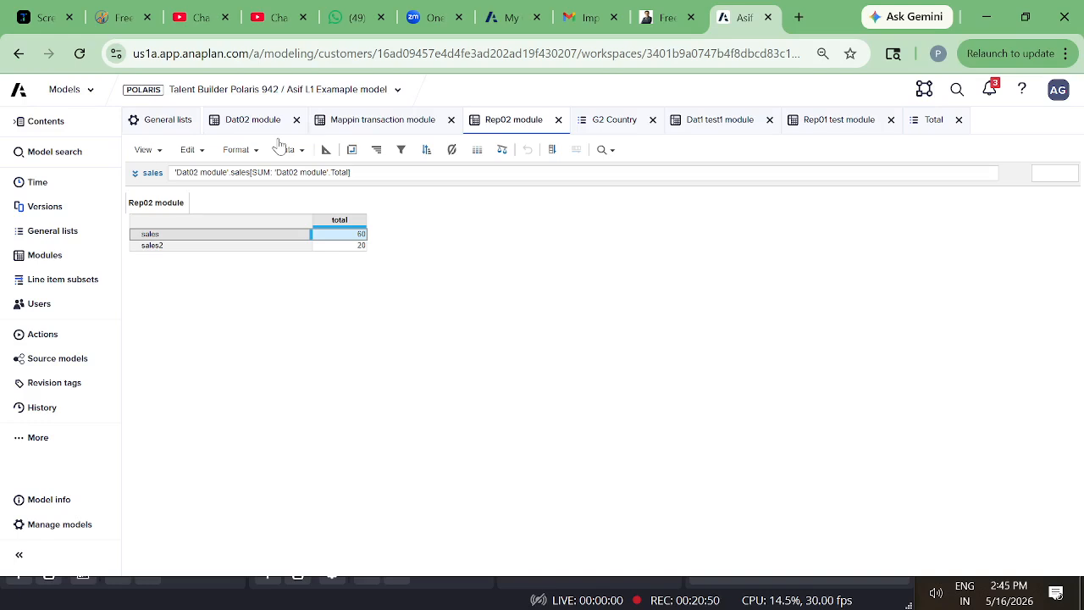
Check the sales2 formula in Rep02 module, the Dat1 test1 module's sales data and the sales formula in Rep01 test module
click(178, 249)
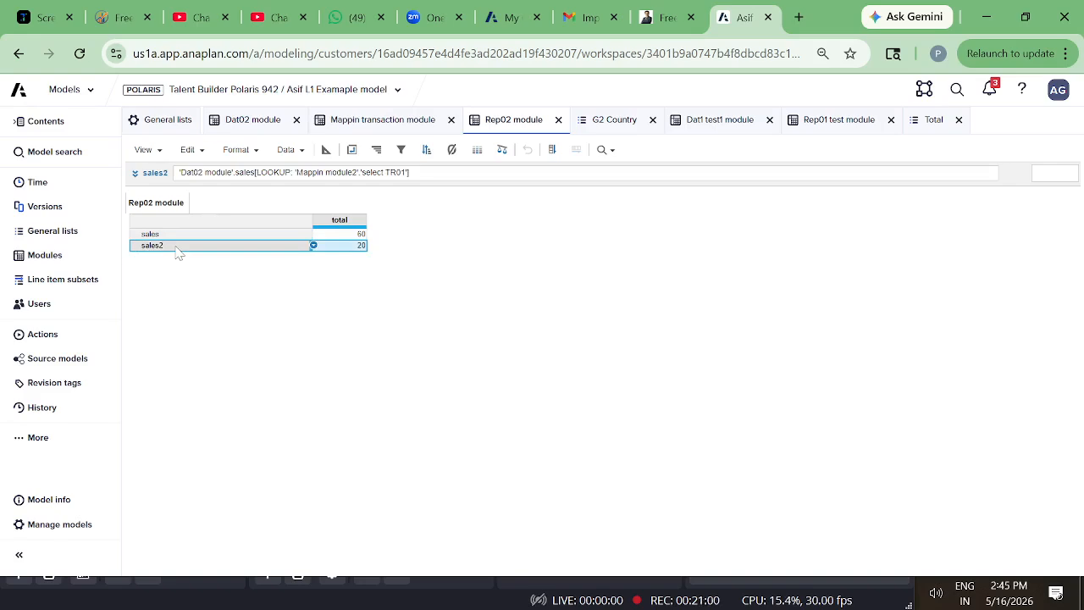
click(727, 122)
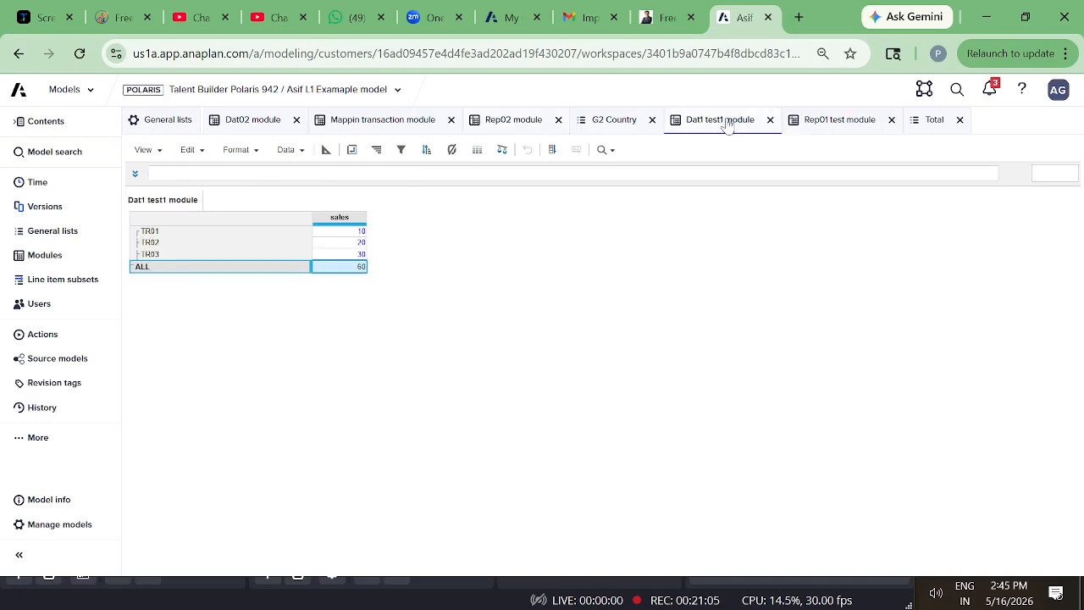
click(832, 123)
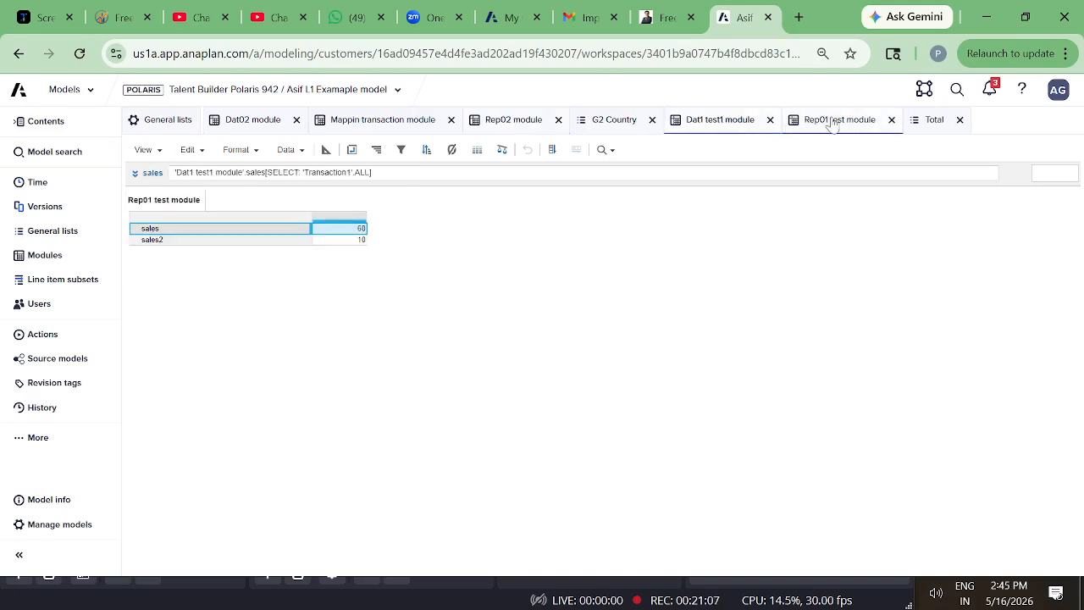
Compare the sales2 SELECT formula in Rep01 test module with the transaction sales data in Dat1 test1 module
click(253, 241)
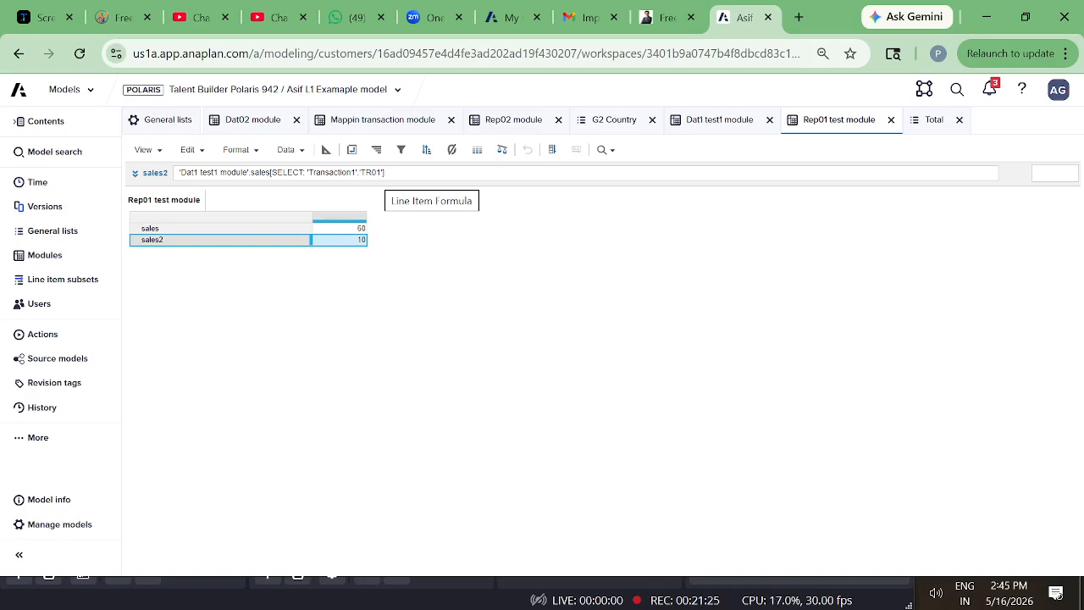
click(703, 125)
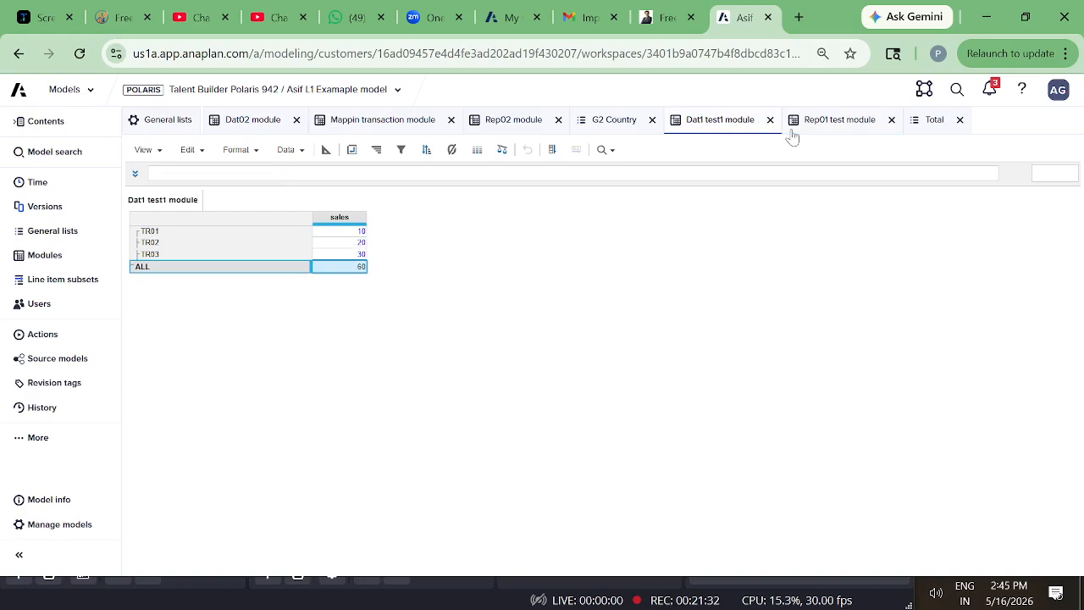
click(836, 123)
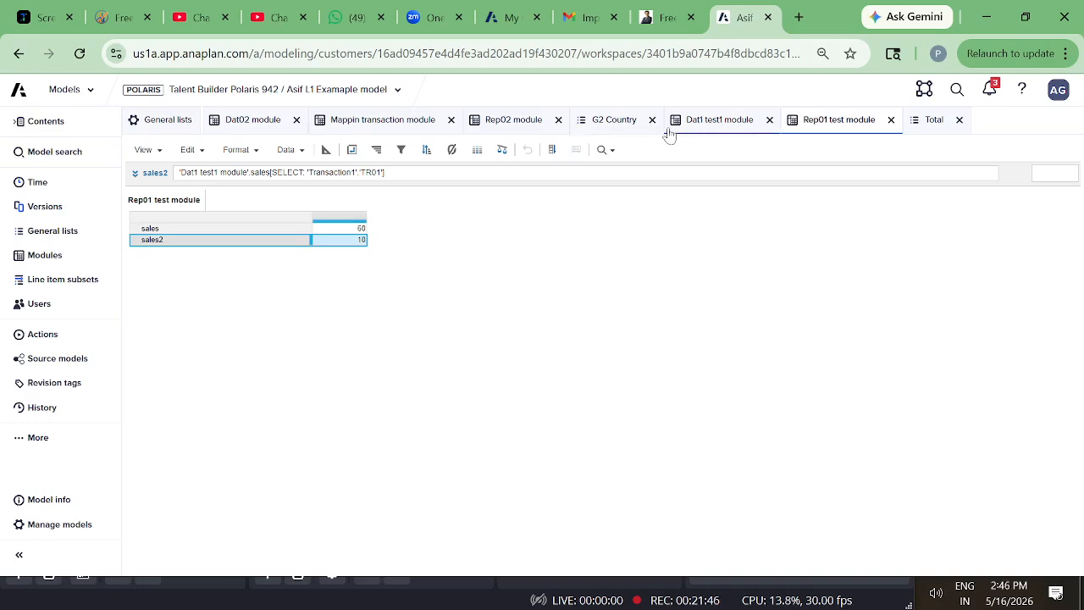
click(697, 122)
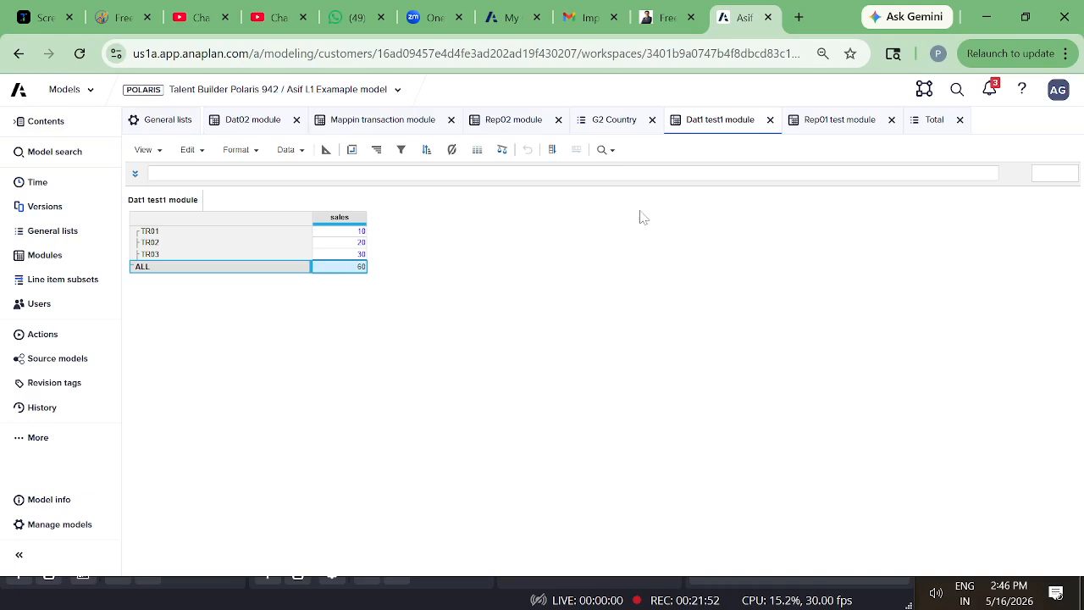
click(835, 123)
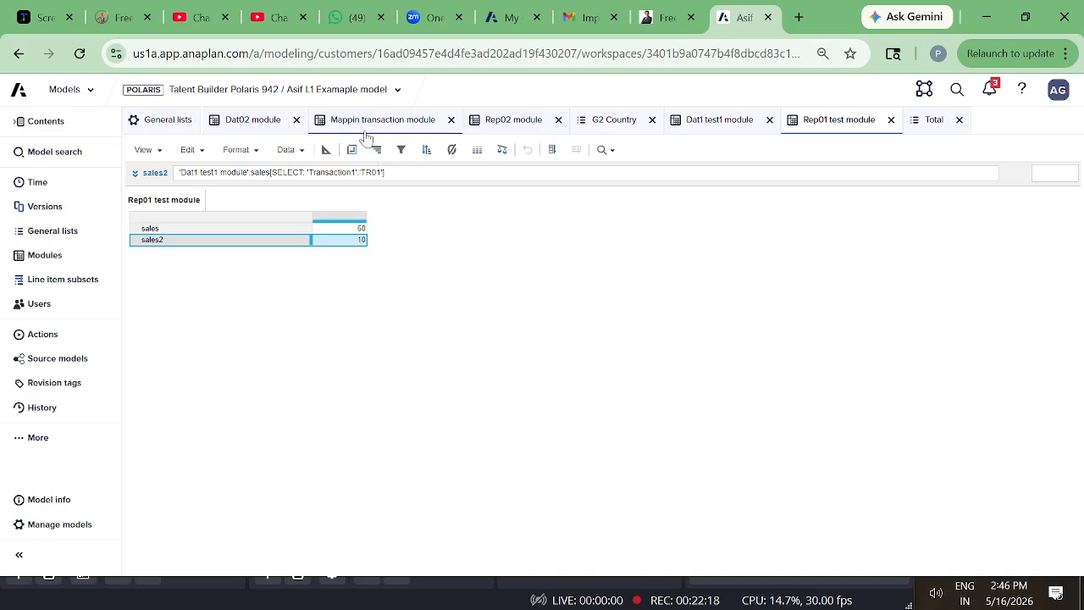
Check the sales and Total rows in Dat02 module against the sales2 LOOKUP formula and value in Rep02 module
click(259, 122)
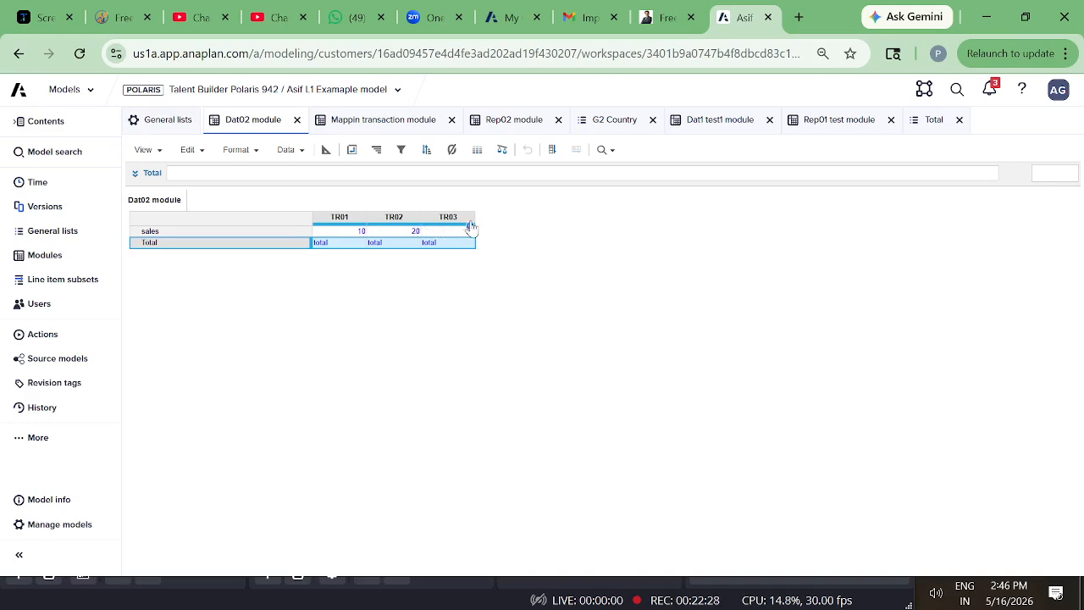
click(505, 127)
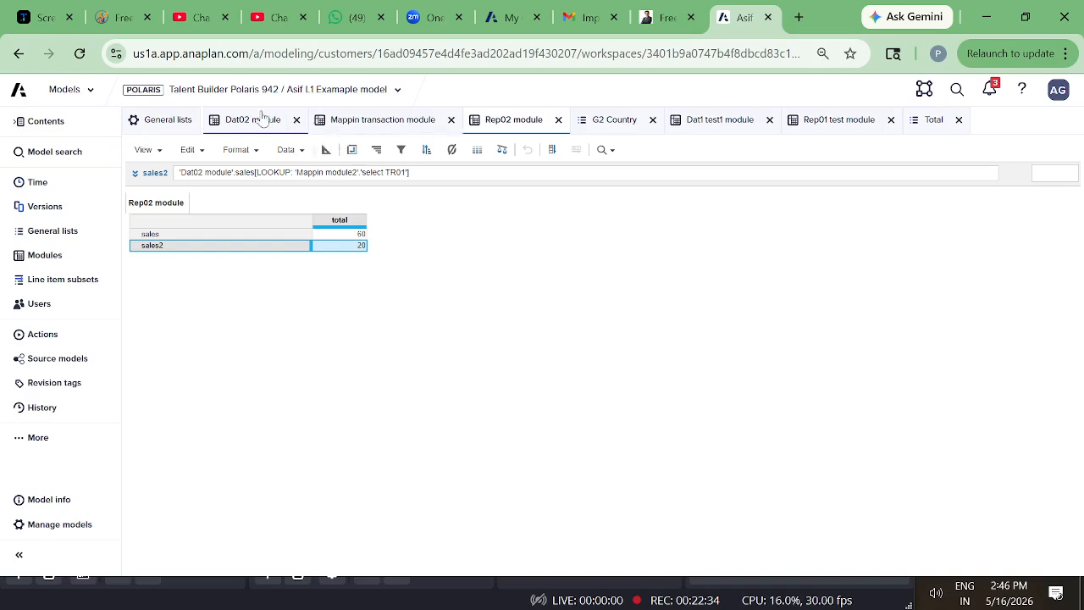
click(263, 119)
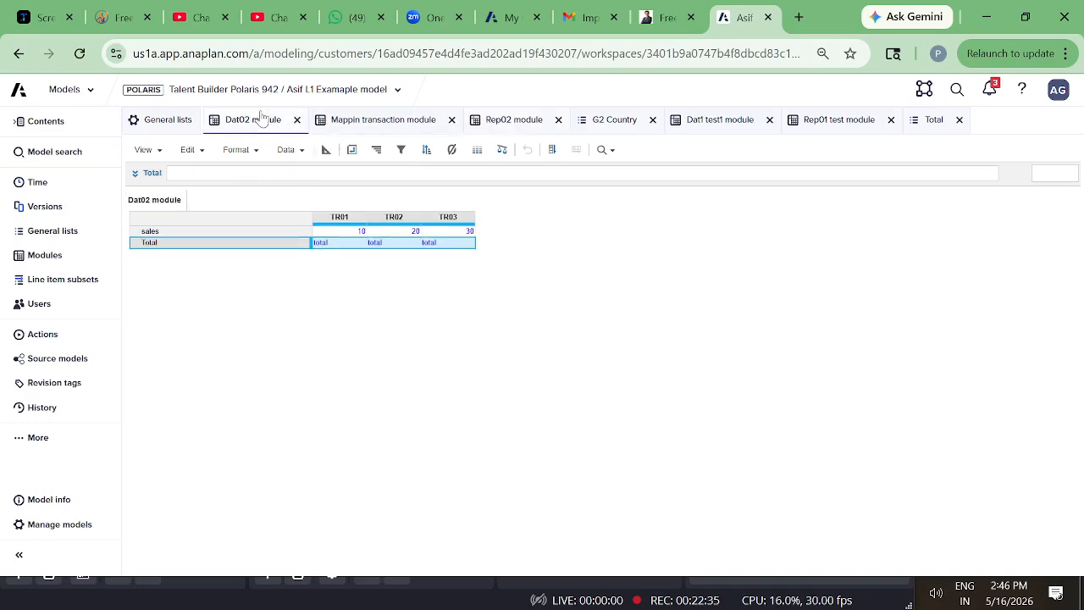
double_click(362, 232)
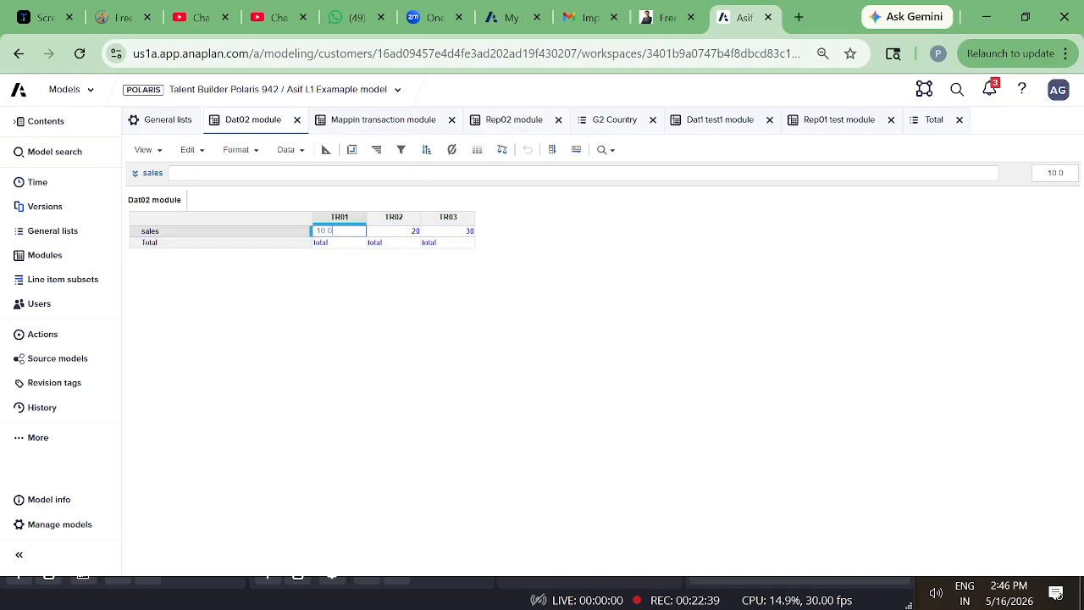
click(519, 124)
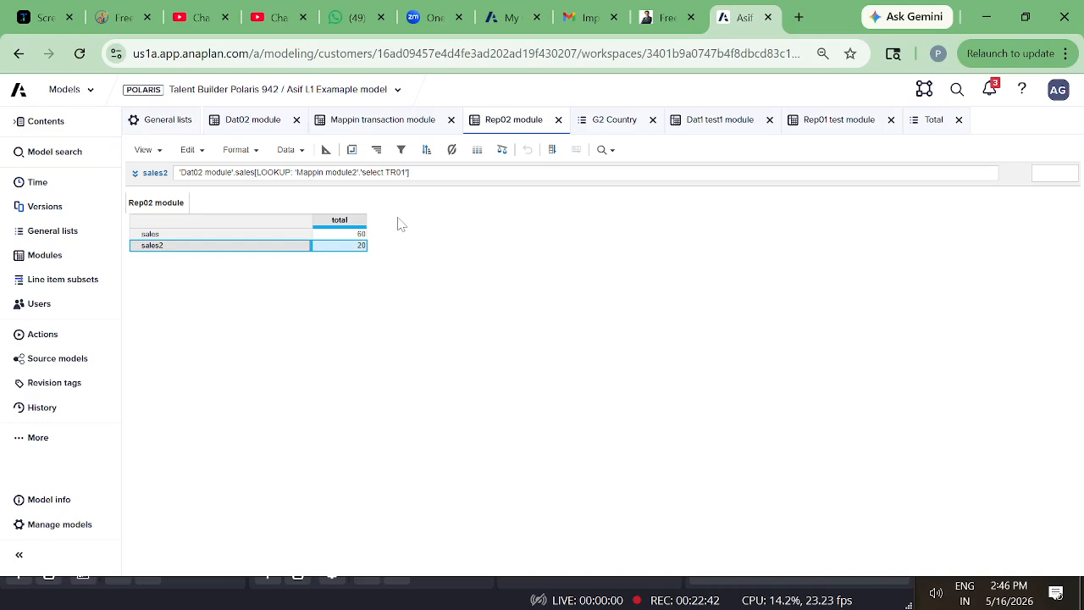
click(346, 249)
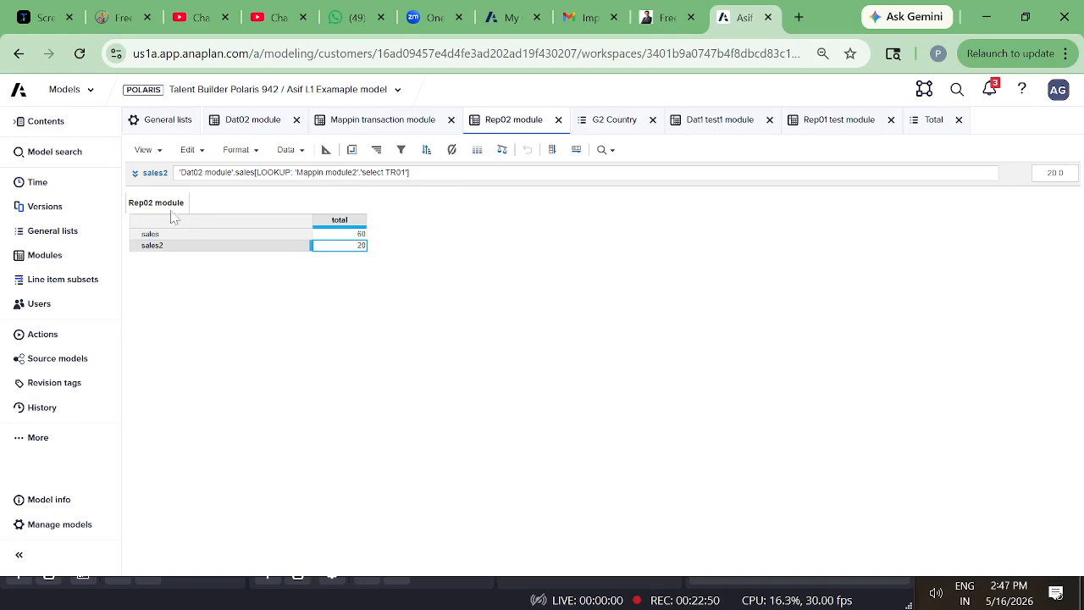
Open Mappin module2 from the model's modules and set its select TR01 line item to TR01
click(48, 257)
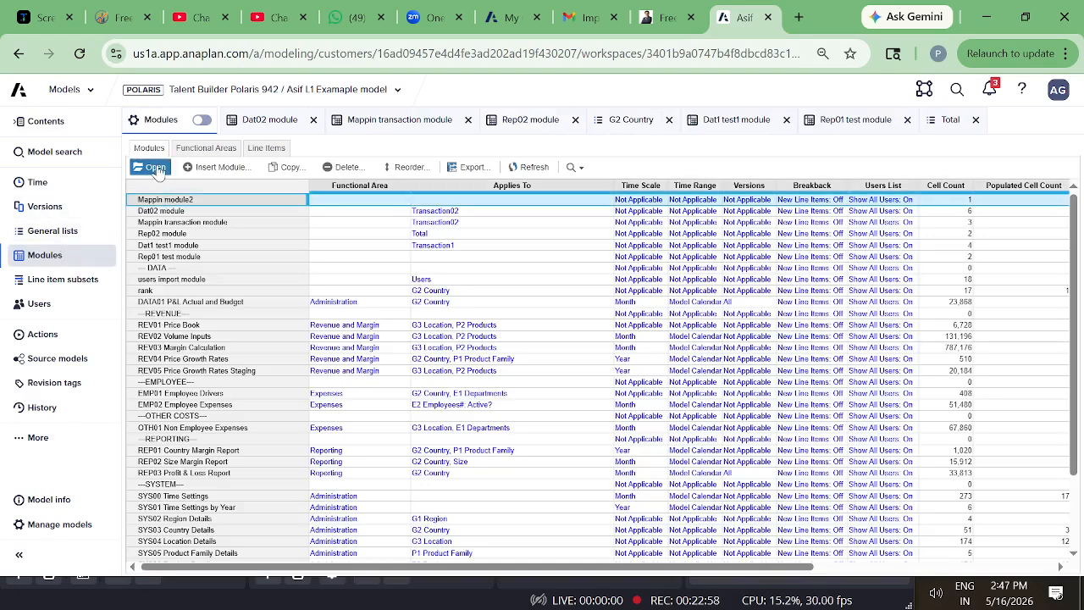
click(157, 168)
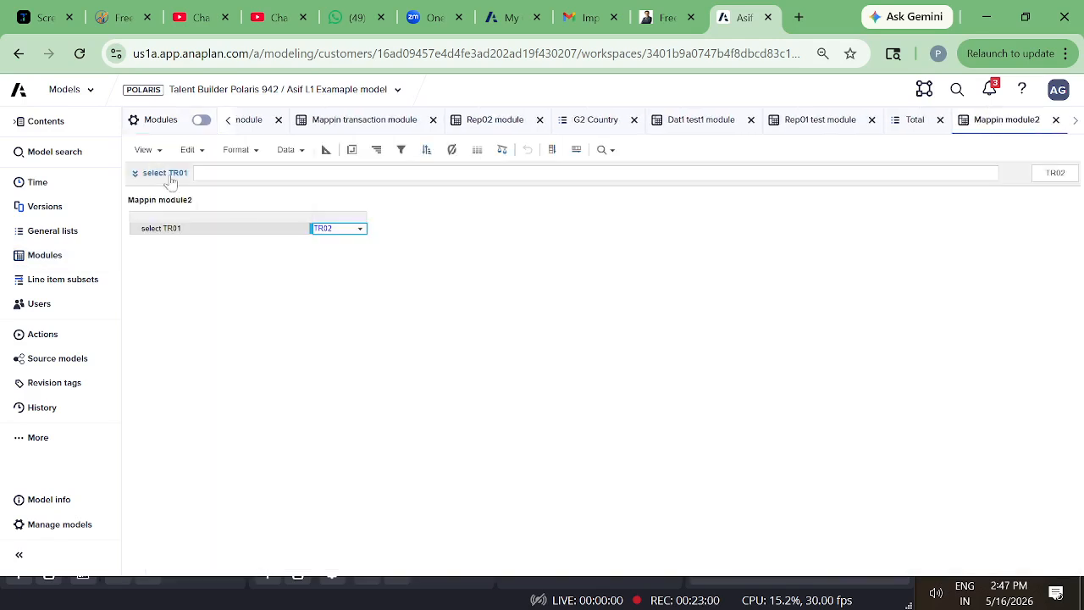
click(359, 230)
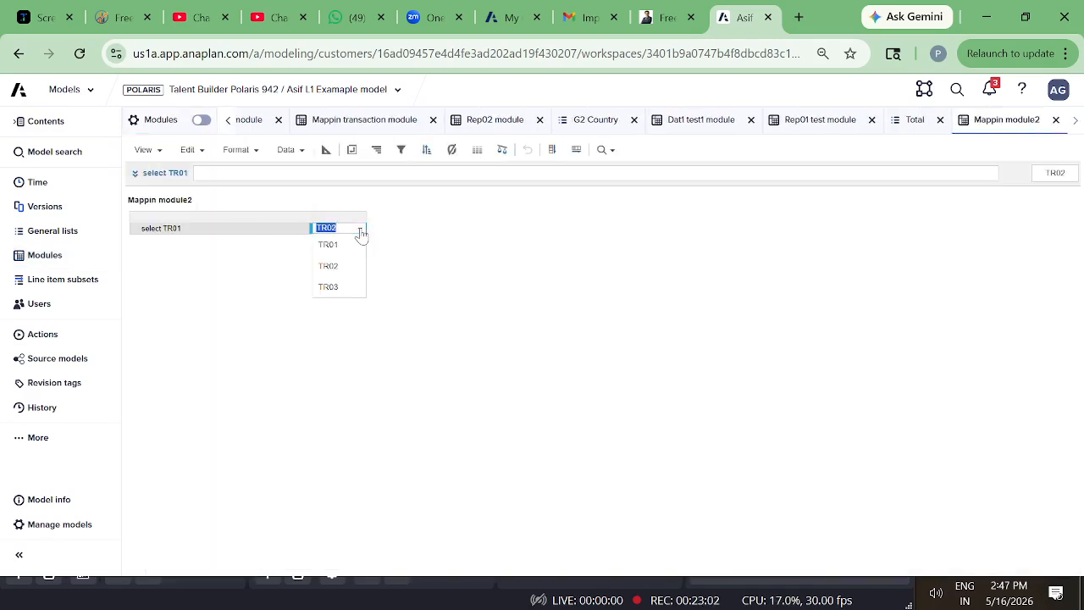
click(329, 245)
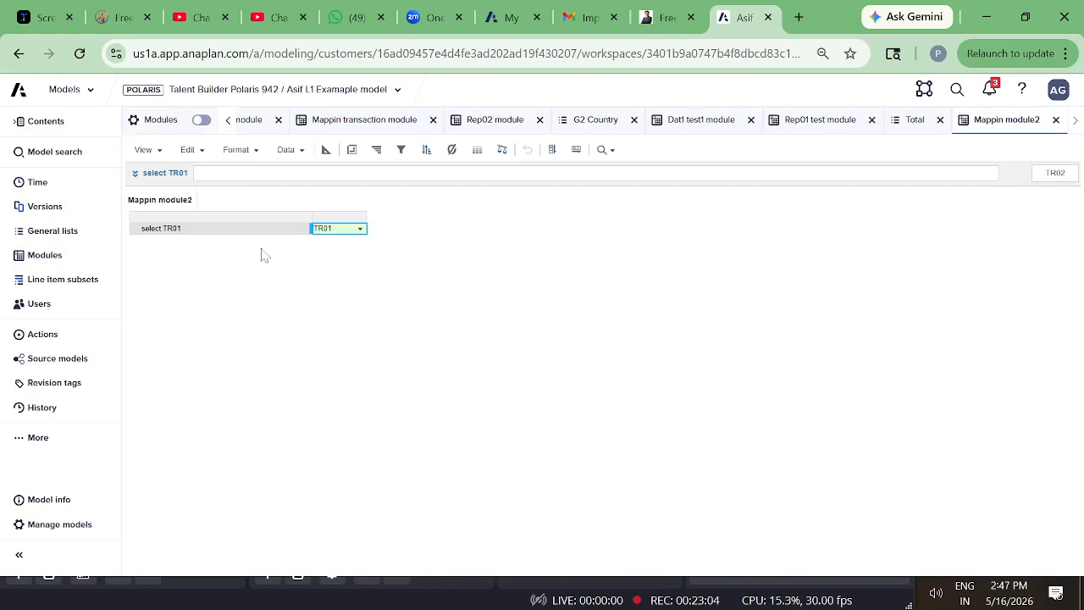
Compare the sales2 line item's formula and value in Rep02 module with those in Rep01 test module
click(497, 124)
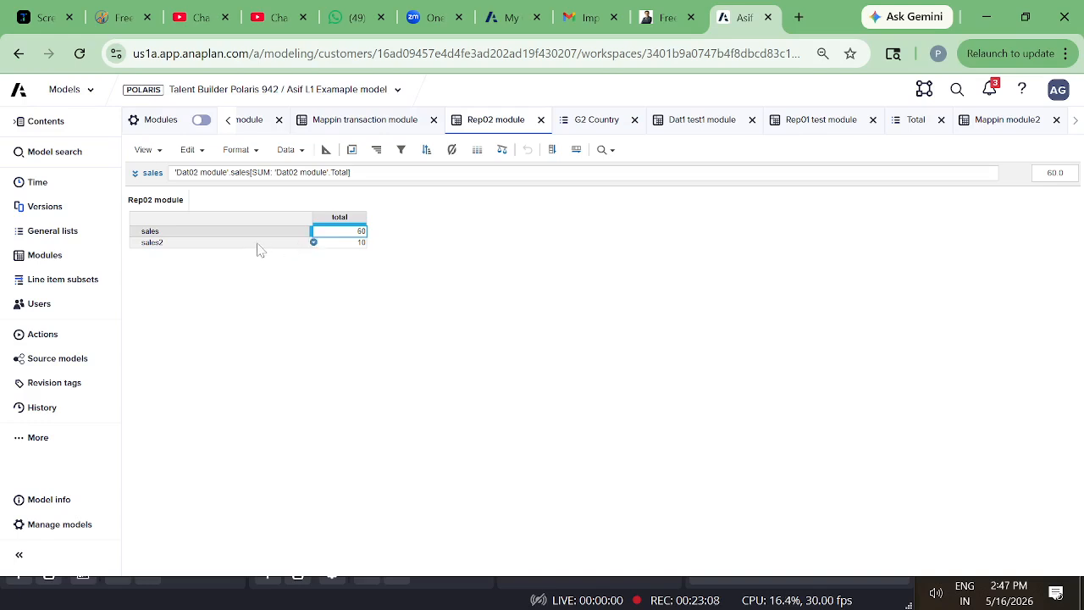
click(260, 246)
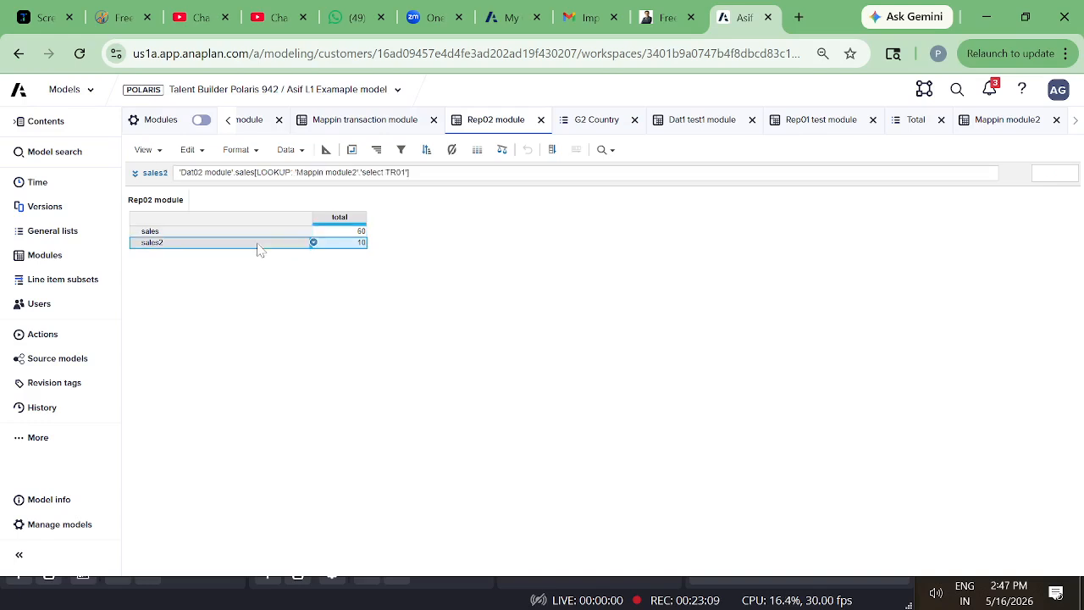
click(341, 246)
click(804, 123)
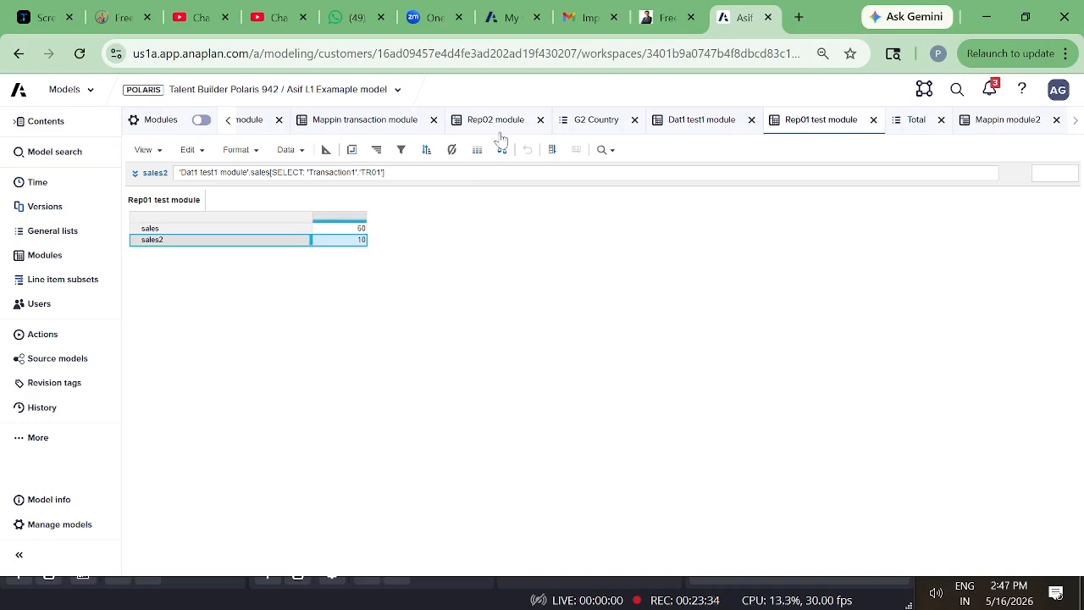
Inspect the pivot layout of Mappin module2 and the list choices available for its select TR01 line item
click(1002, 123)
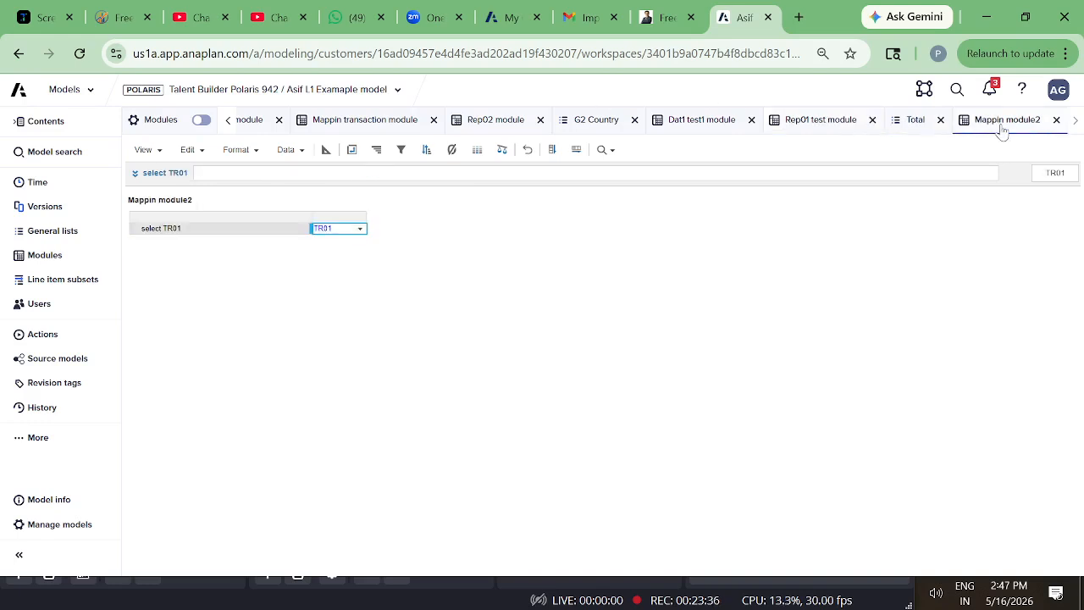
click(352, 153)
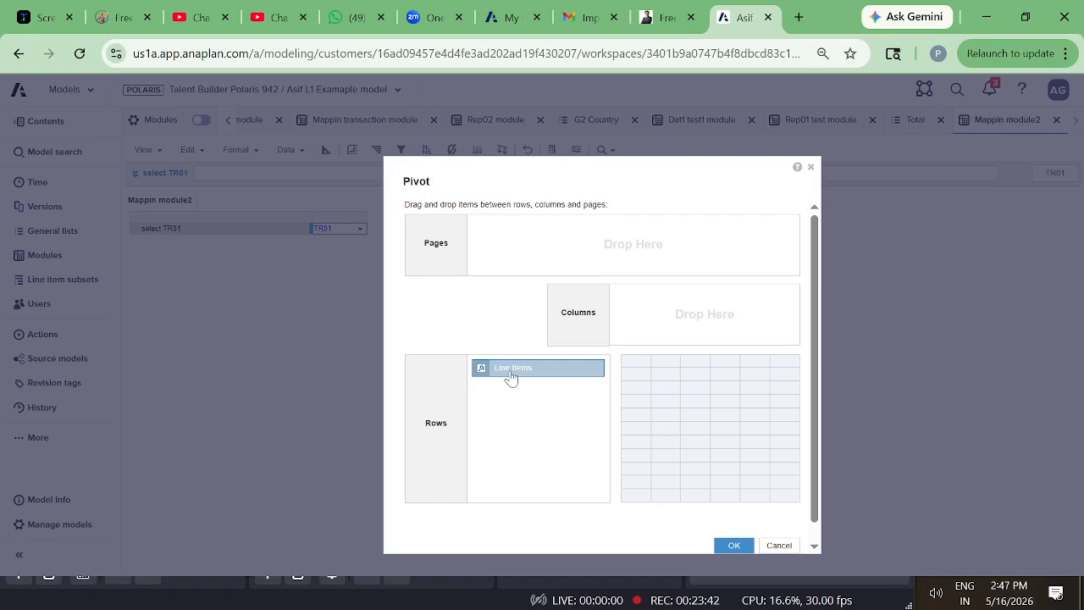
click(810, 168)
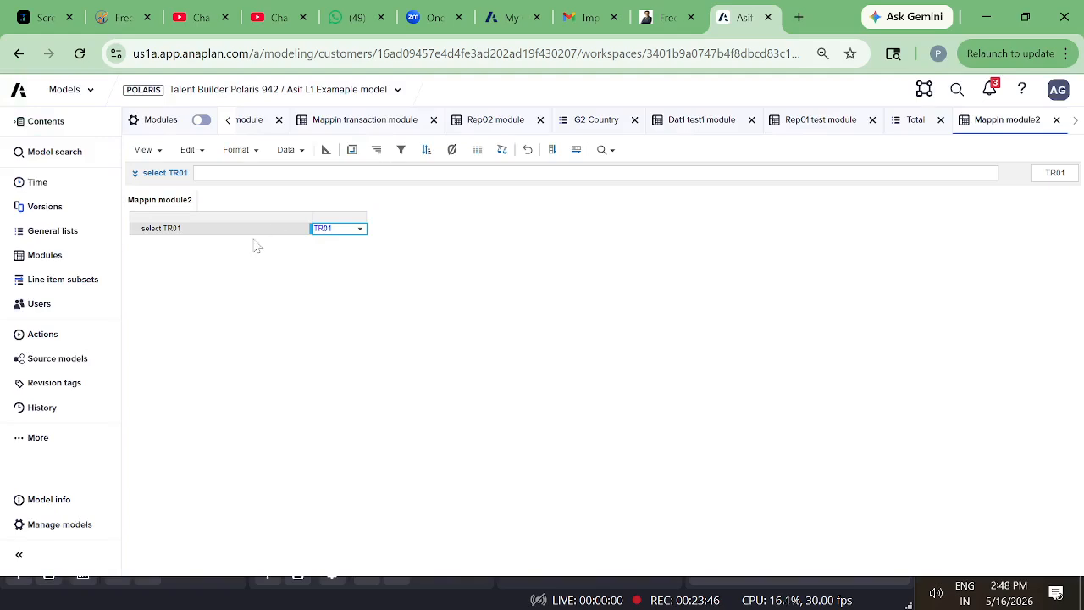
click(179, 231)
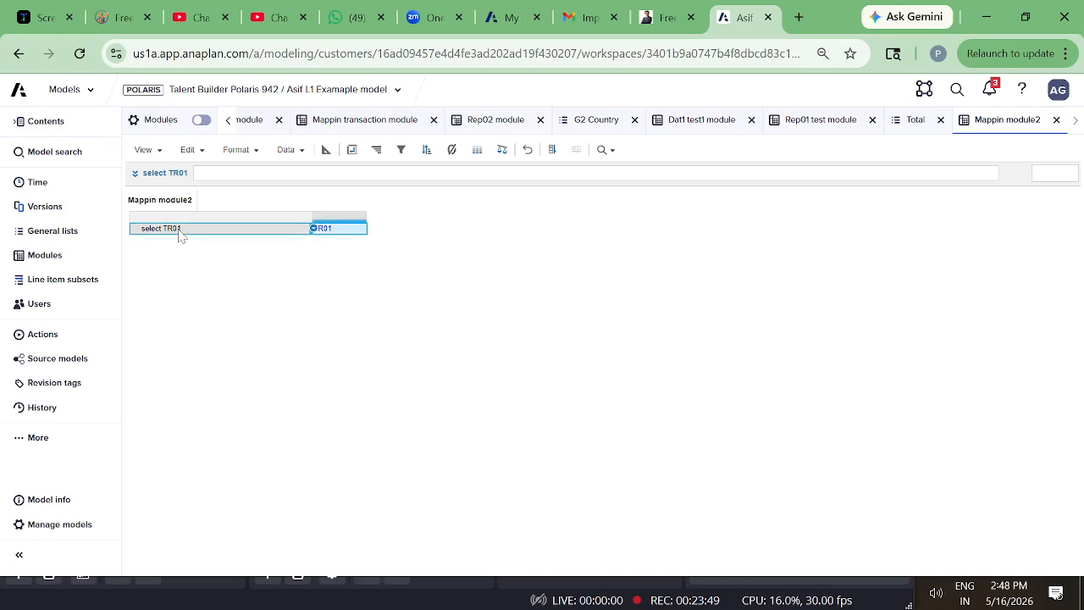
click(354, 233)
click(359, 232)
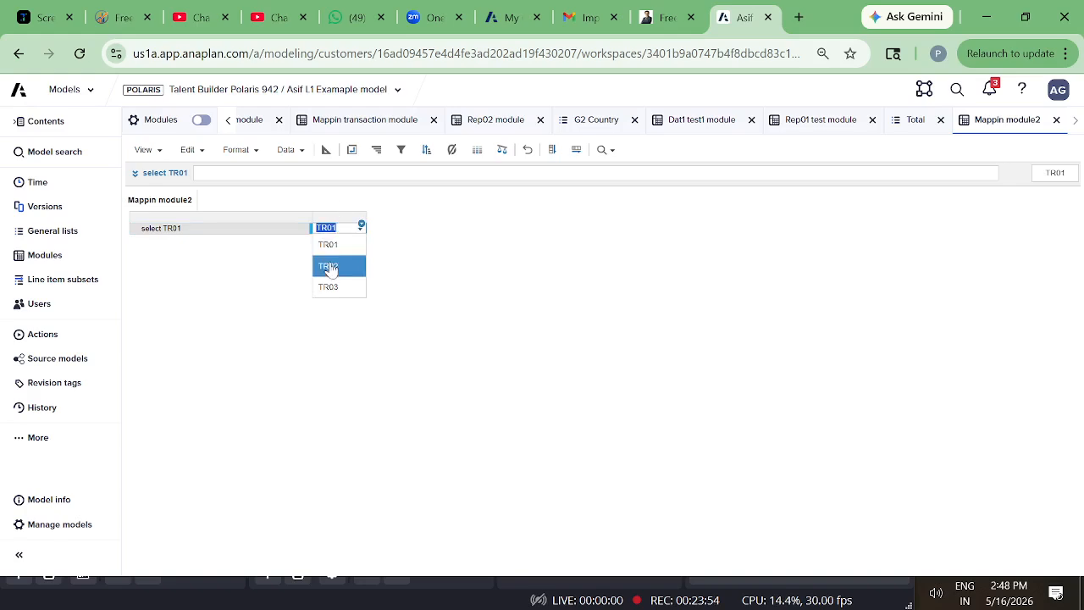
Check the select TR01 line item's format in Mappin module2's blueprint view and return to its grid view
click(326, 150)
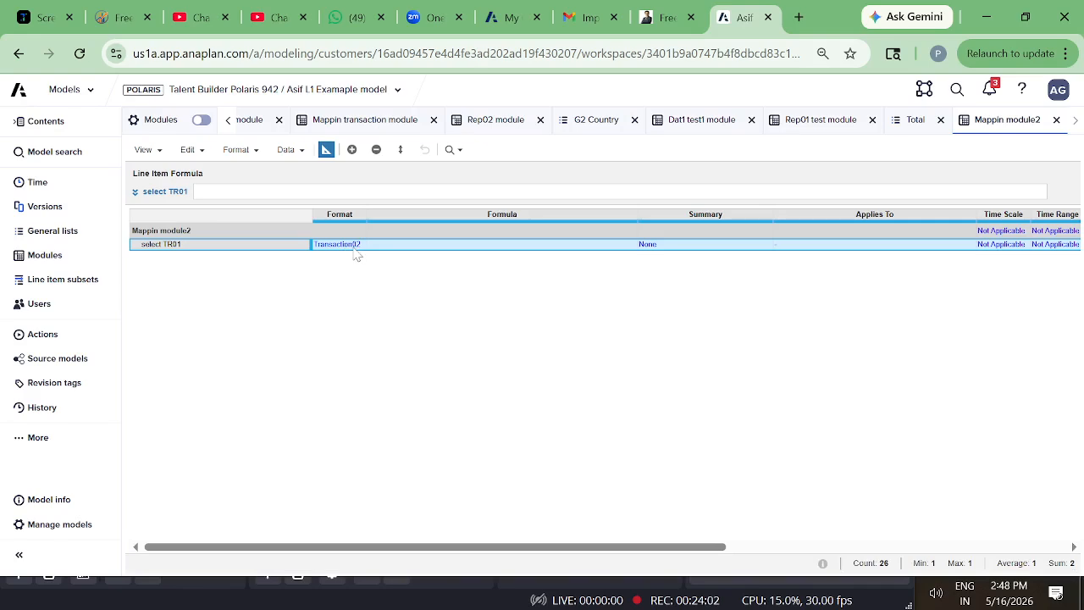
click(325, 150)
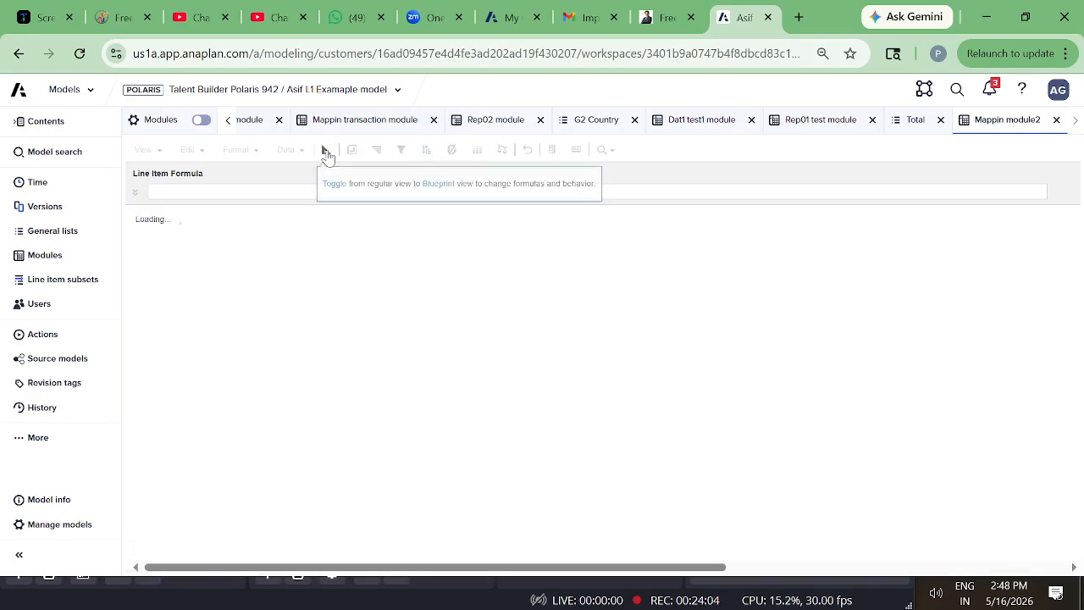
click(347, 230)
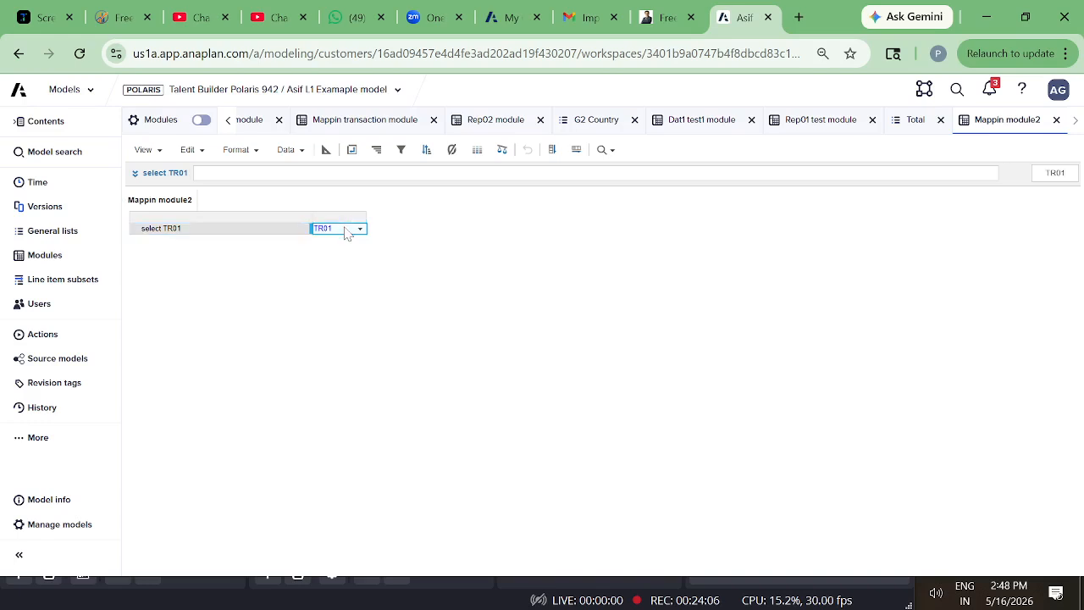
click(358, 231)
click(426, 232)
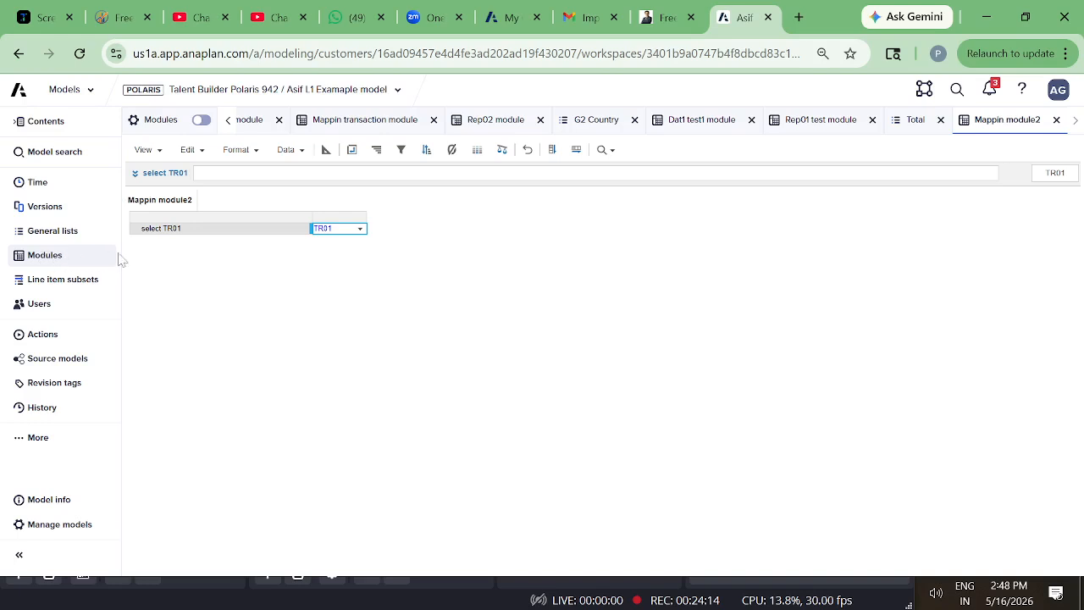
click(241, 230)
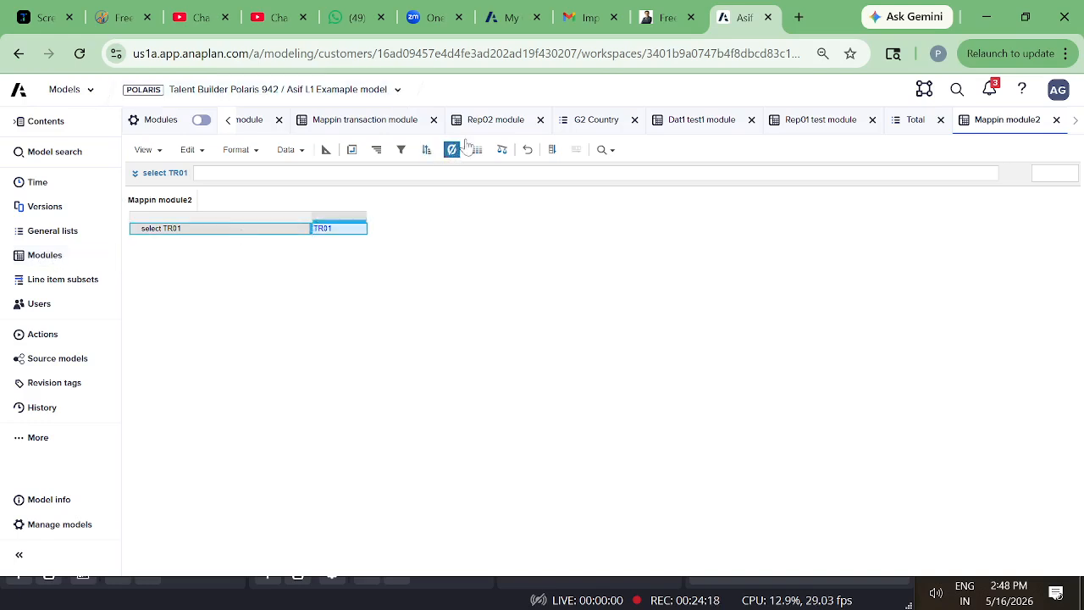
Review the sales2 LOOKUP formula and value in Rep02 module and close the open Total list
click(492, 121)
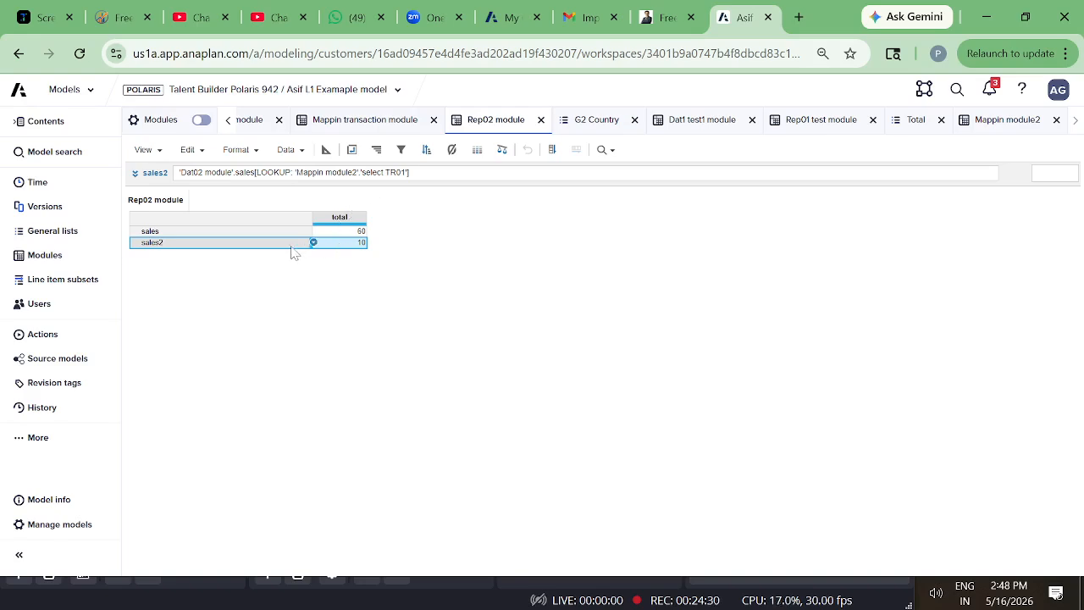
click(339, 244)
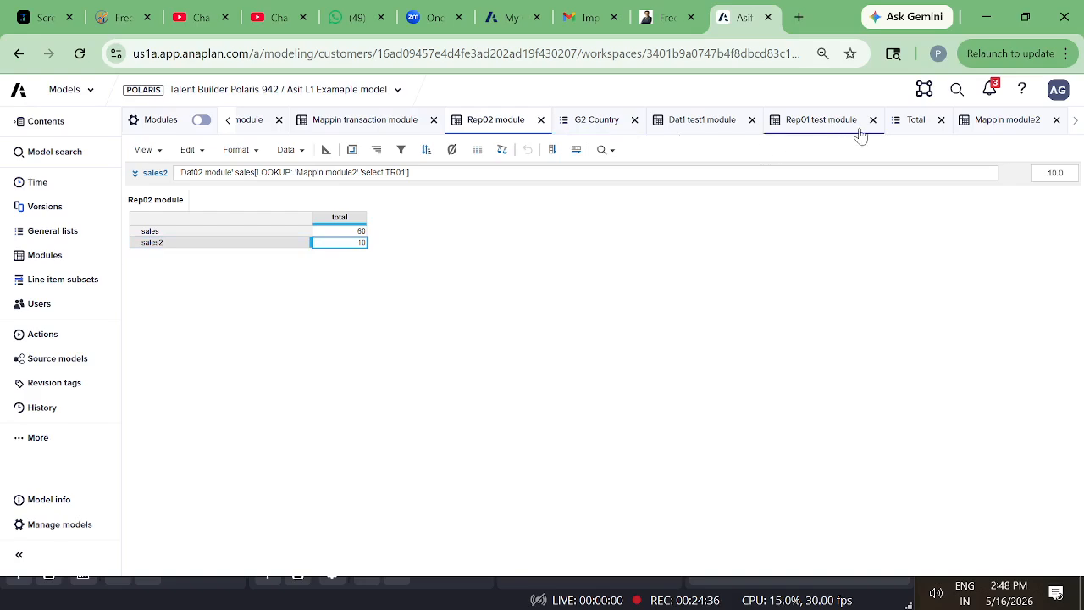
click(941, 122)
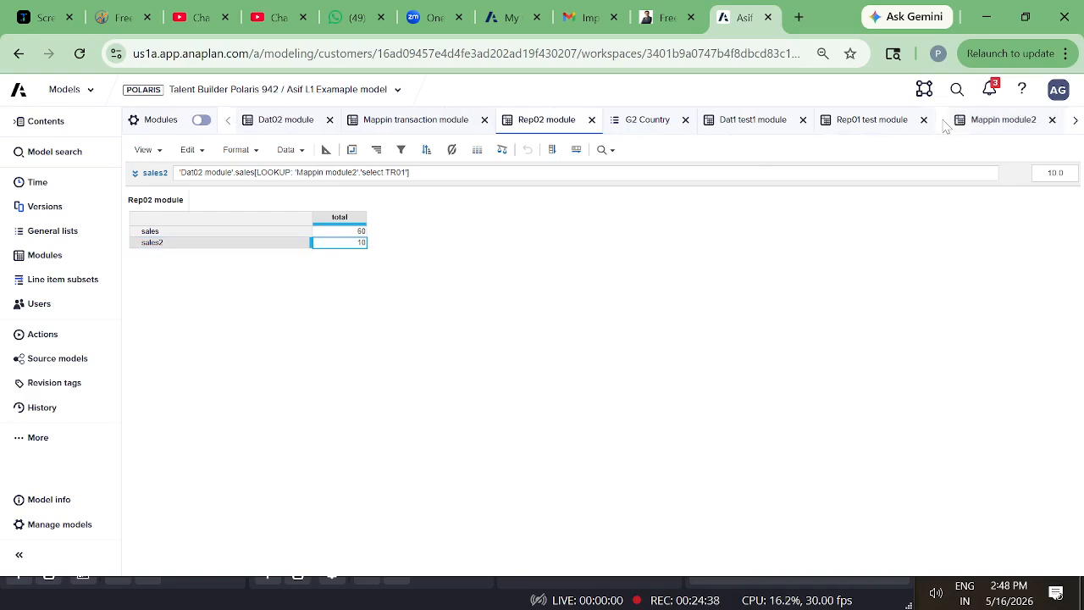
Set the select TR01 line item in Mappin module2 to TR02
click(986, 121)
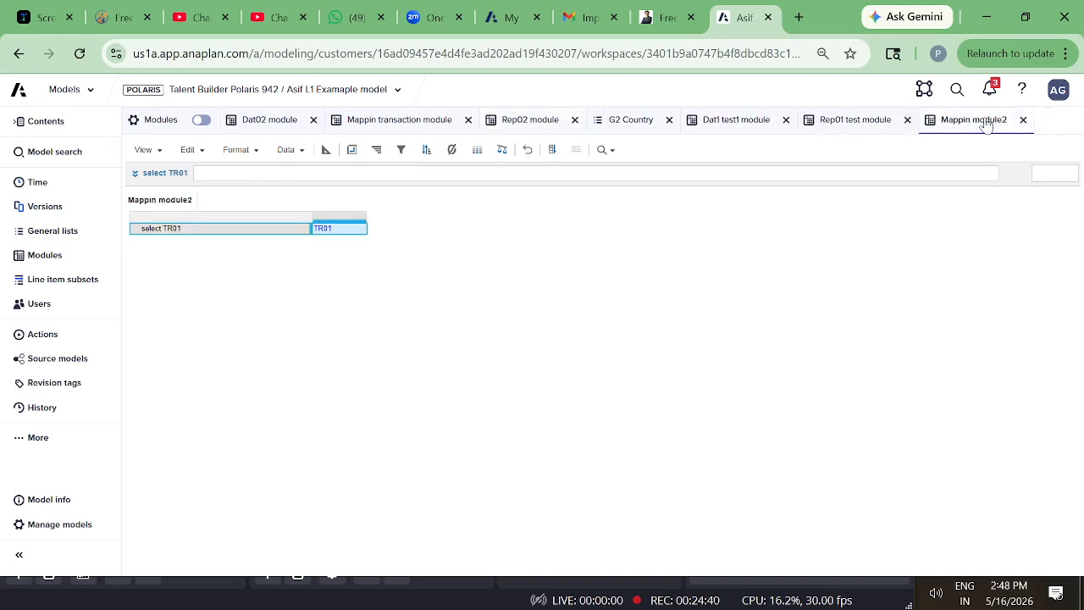
click(355, 231)
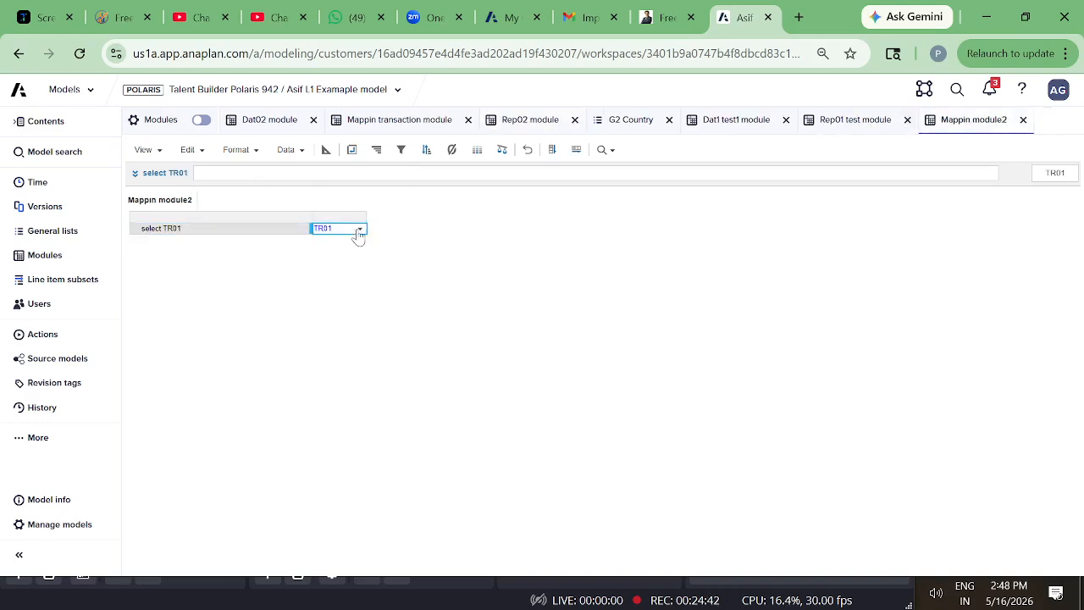
click(358, 234)
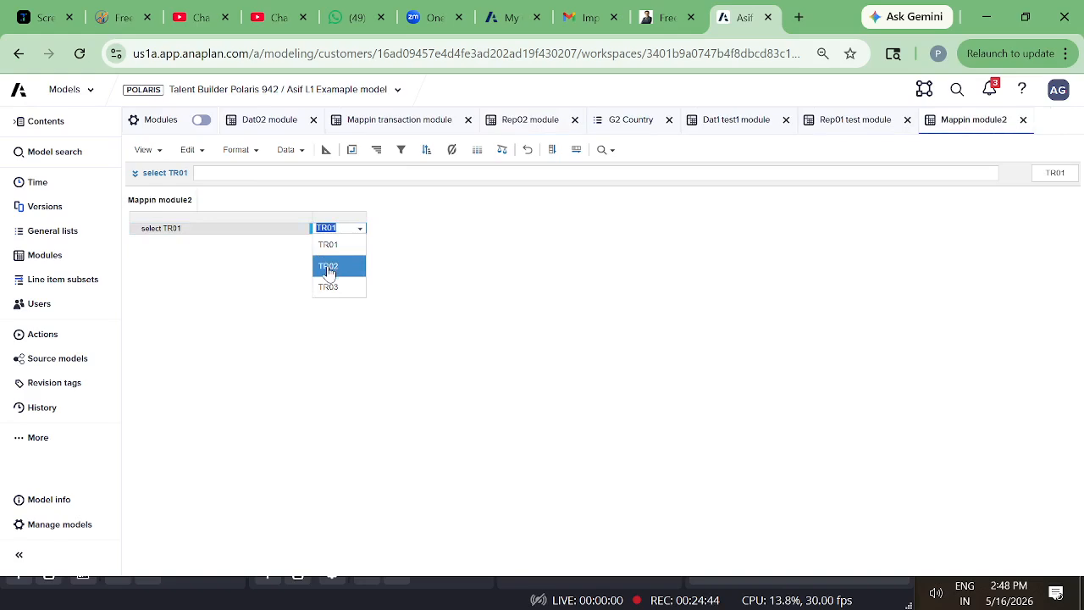
click(330, 267)
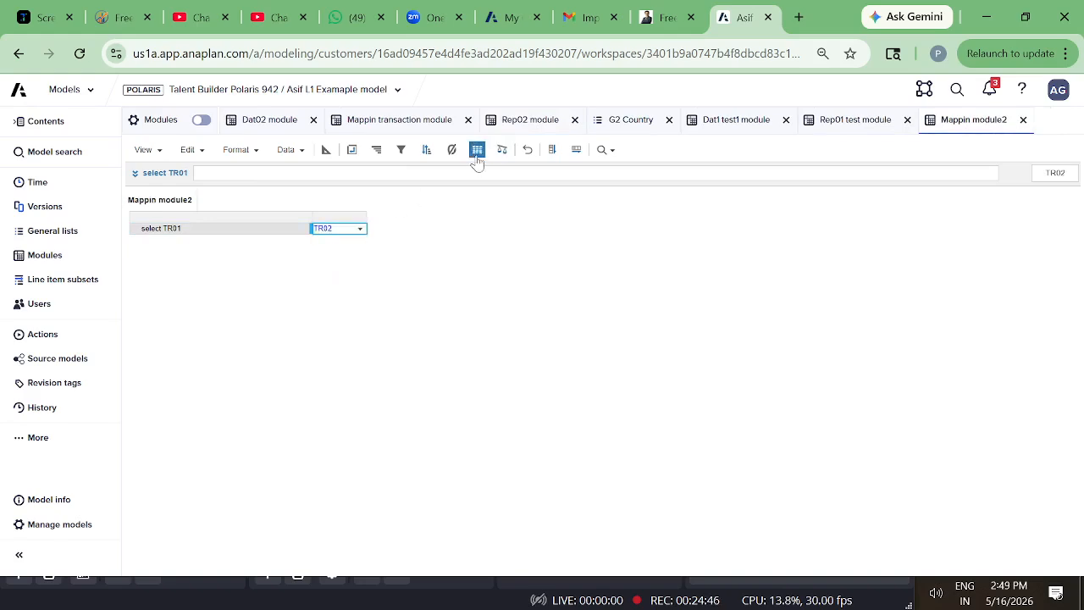
Check the sales2 value in Rep02 module against the sales per transaction in Dat02 module
click(533, 122)
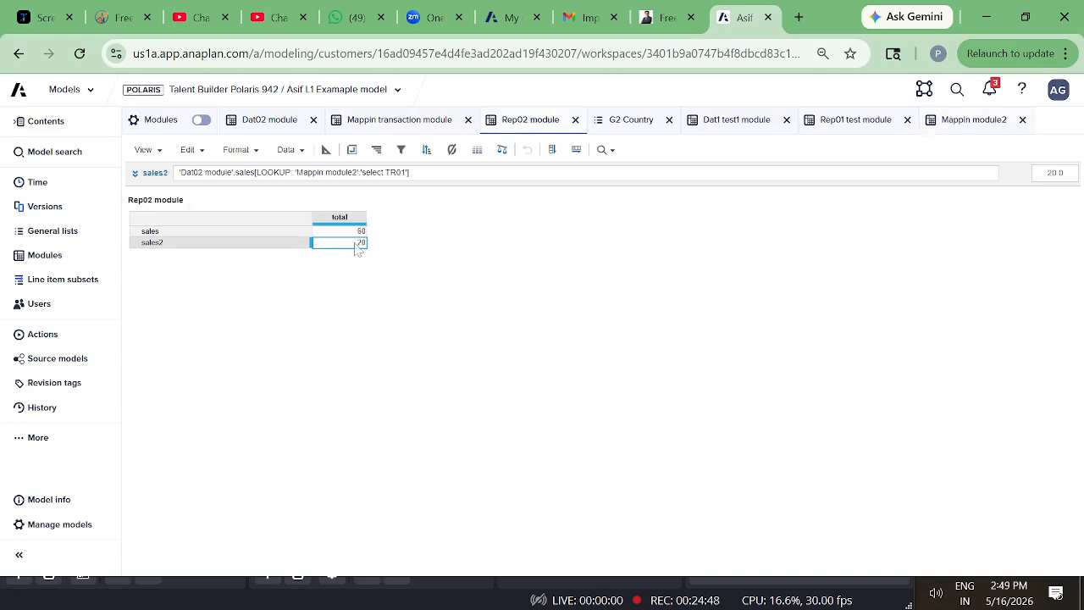
click(267, 121)
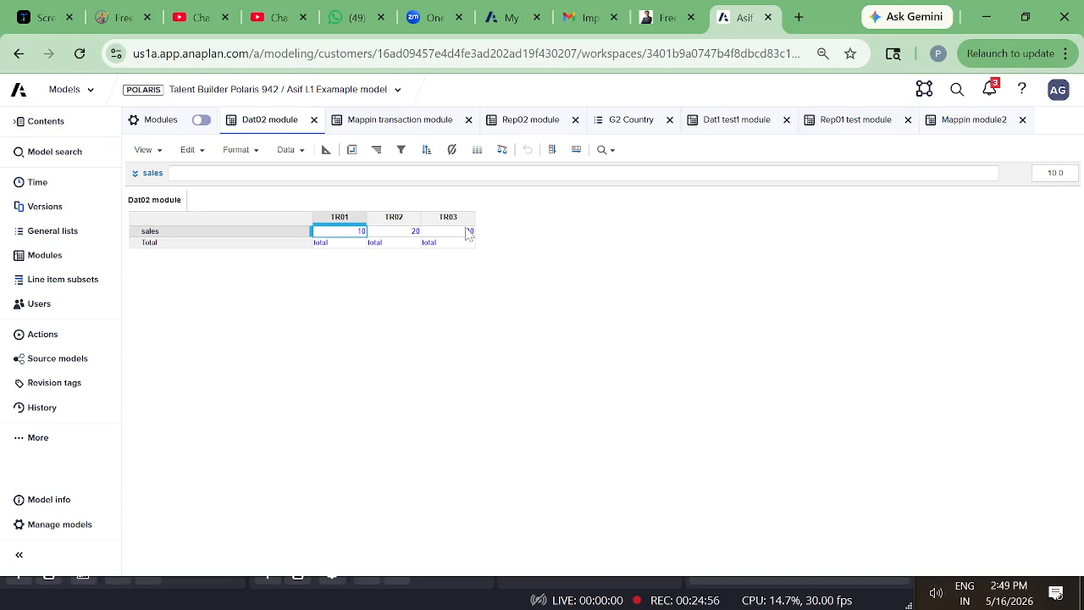
Set the select TR01 line item in Mappin module2 to TR03
click(953, 127)
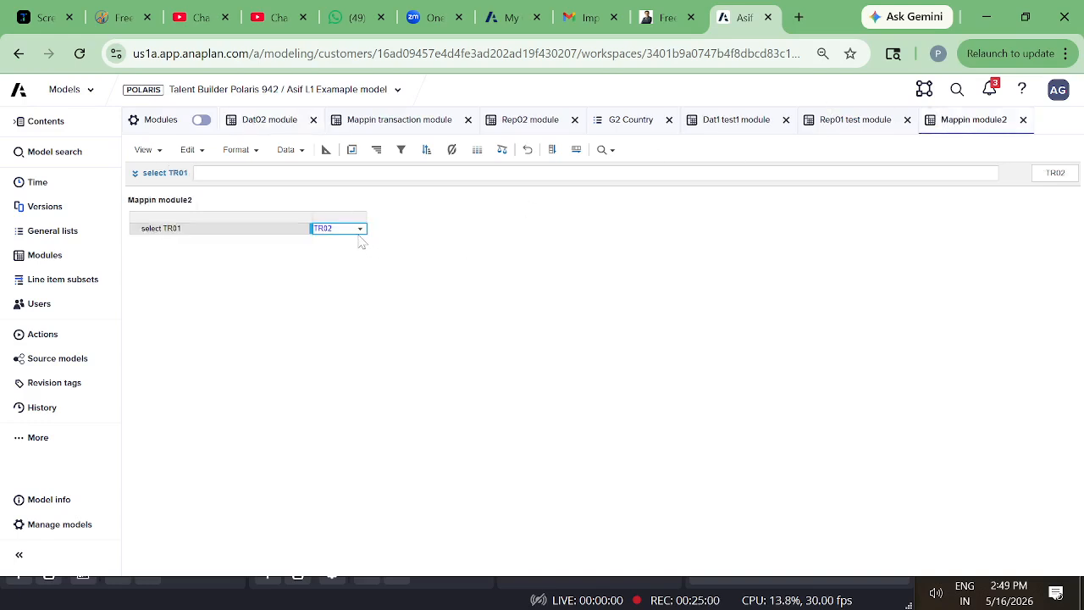
click(359, 233)
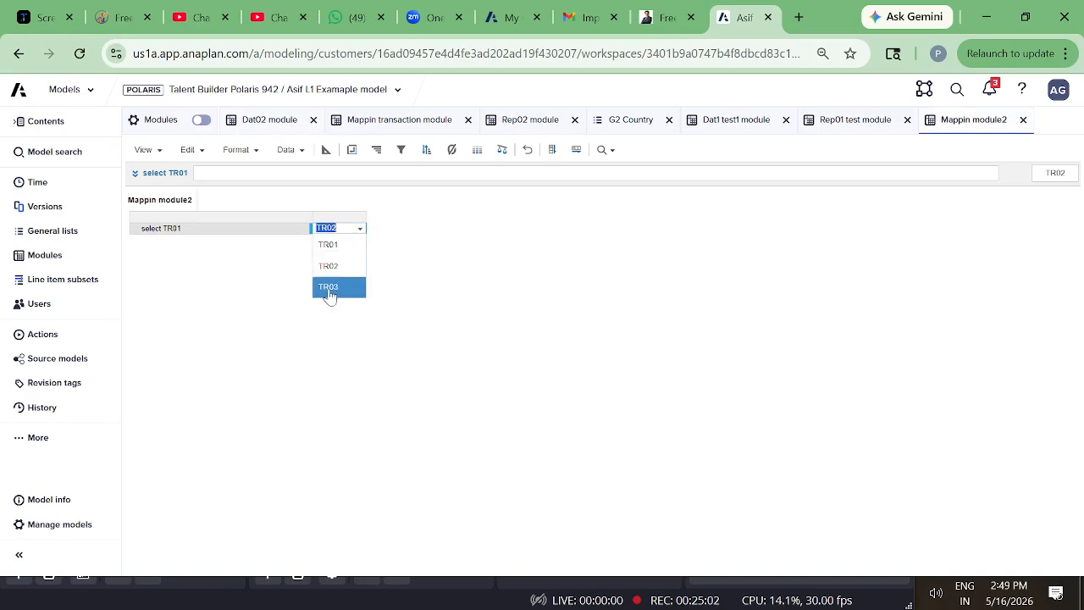
click(329, 289)
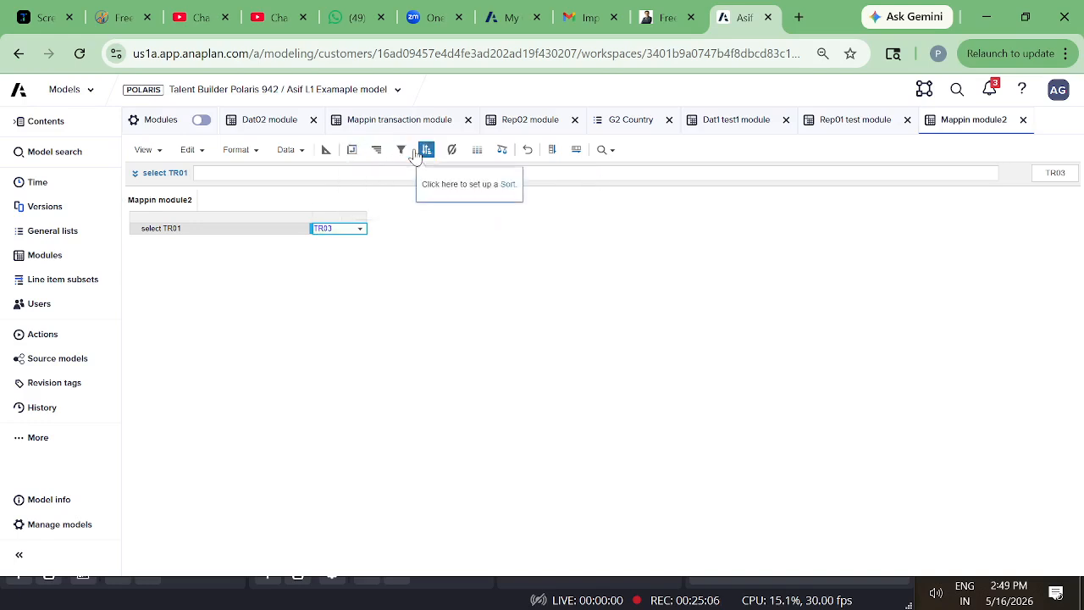
Compare the sales2 value in Rep02 module with Dat02 module and review the sales2 SELECT formula in Rep01 test module
click(525, 122)
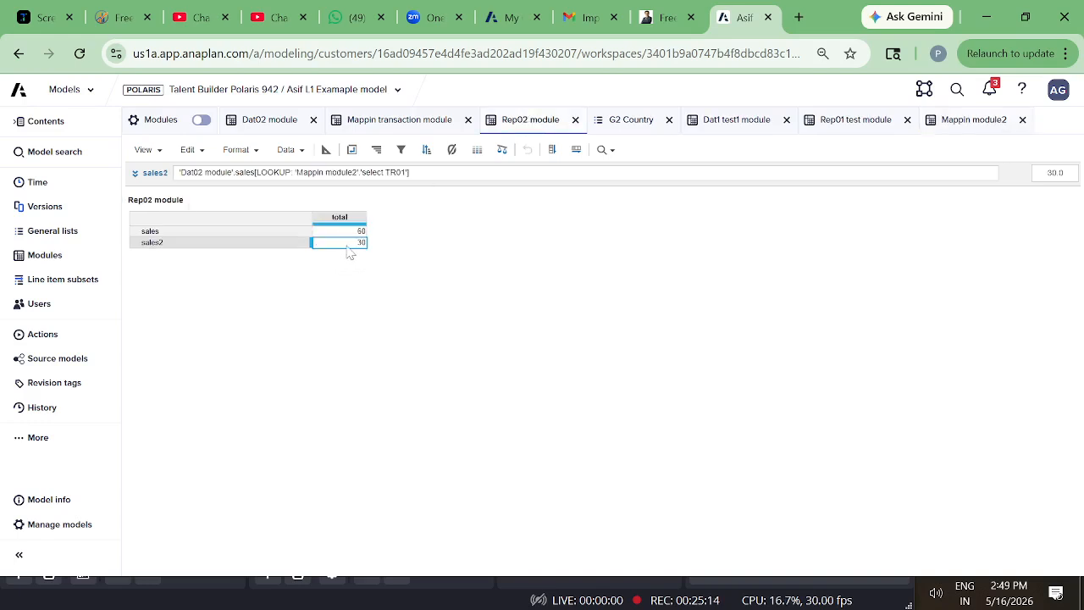
click(272, 127)
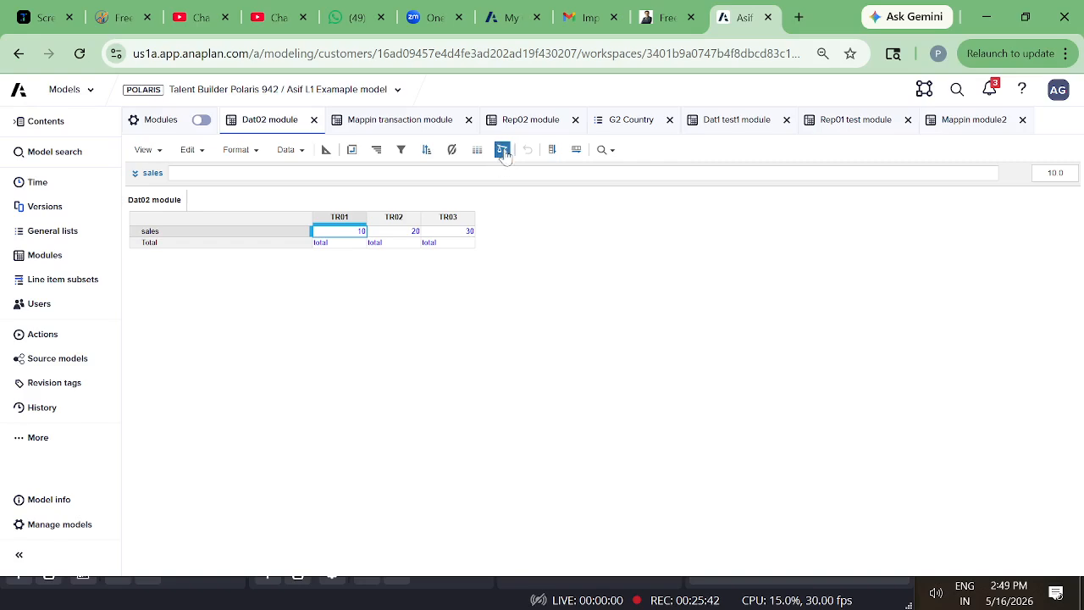
click(850, 127)
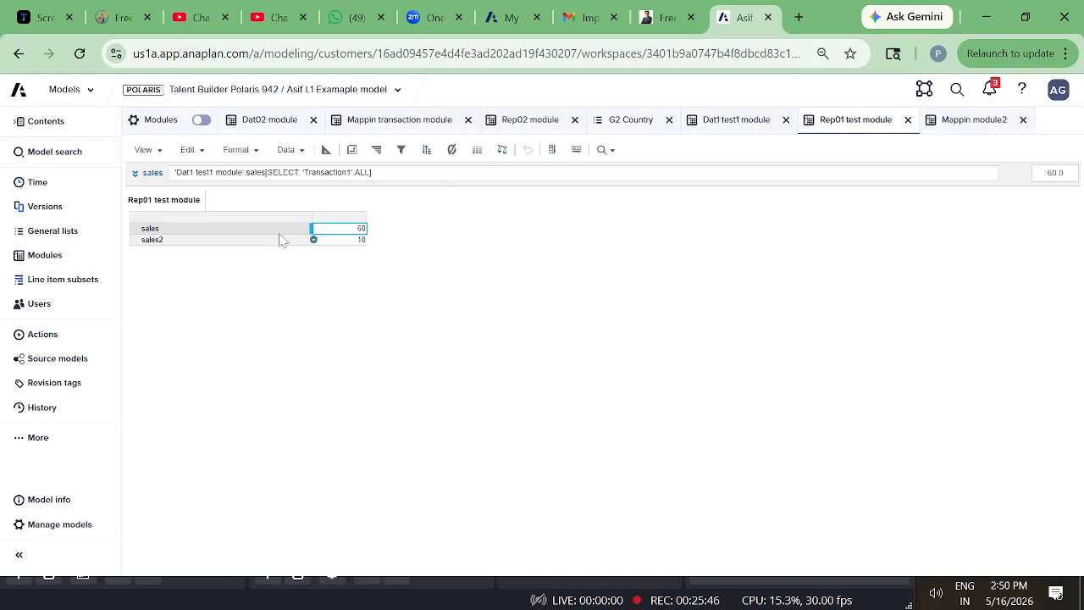
click(236, 244)
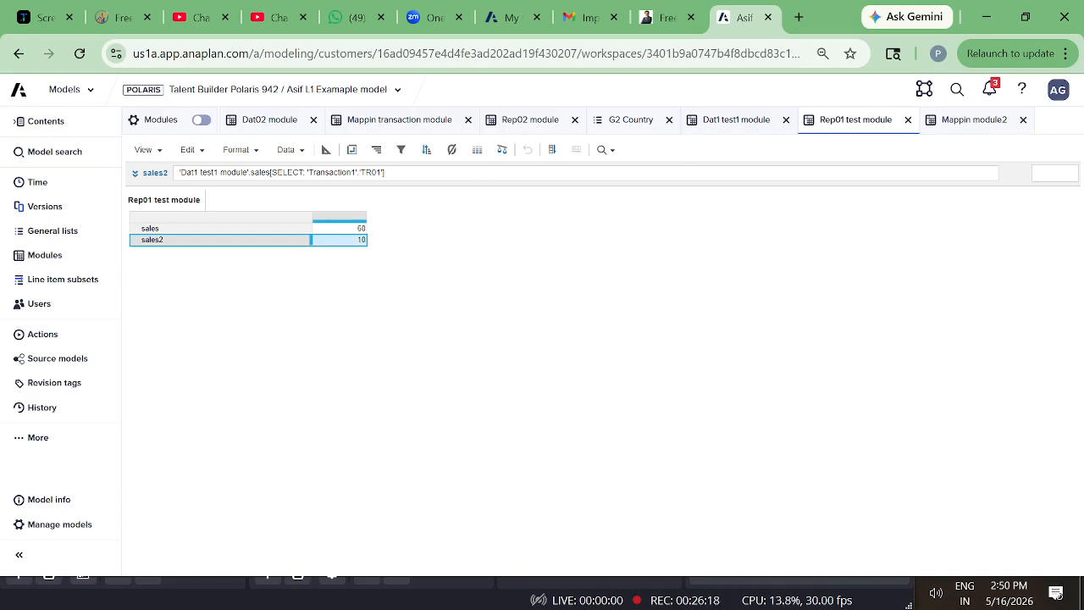
Set the select TR01 line item in Mappin module2 back to TR01
click(975, 122)
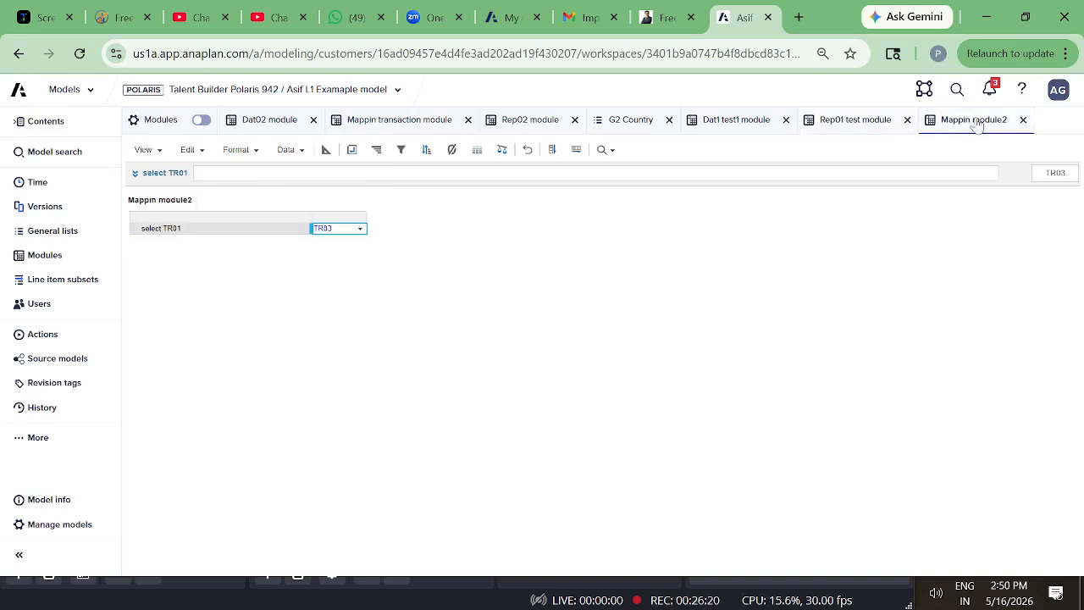
click(361, 232)
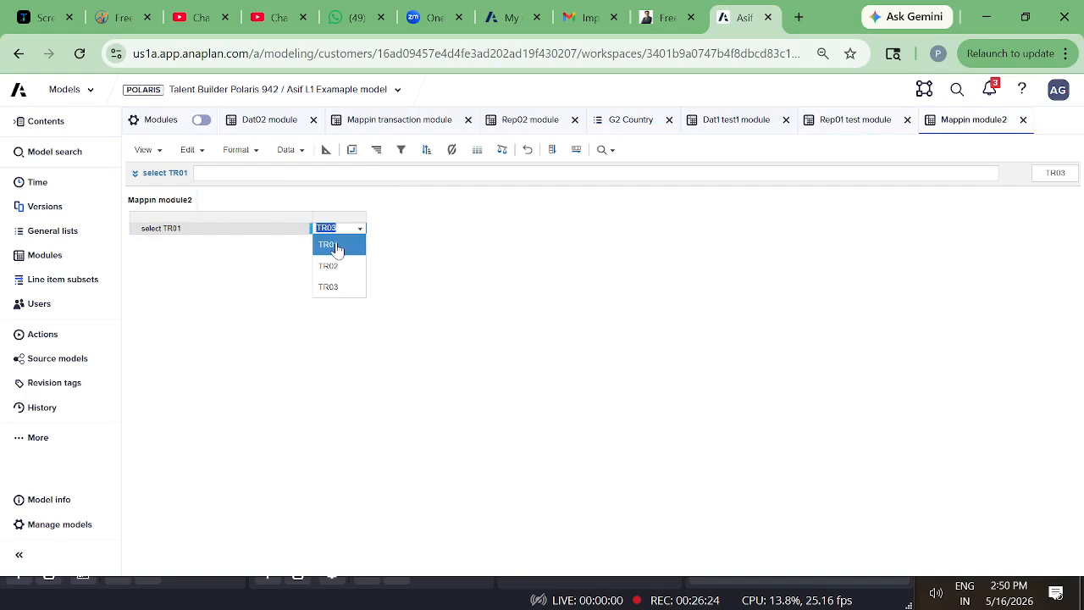
click(335, 246)
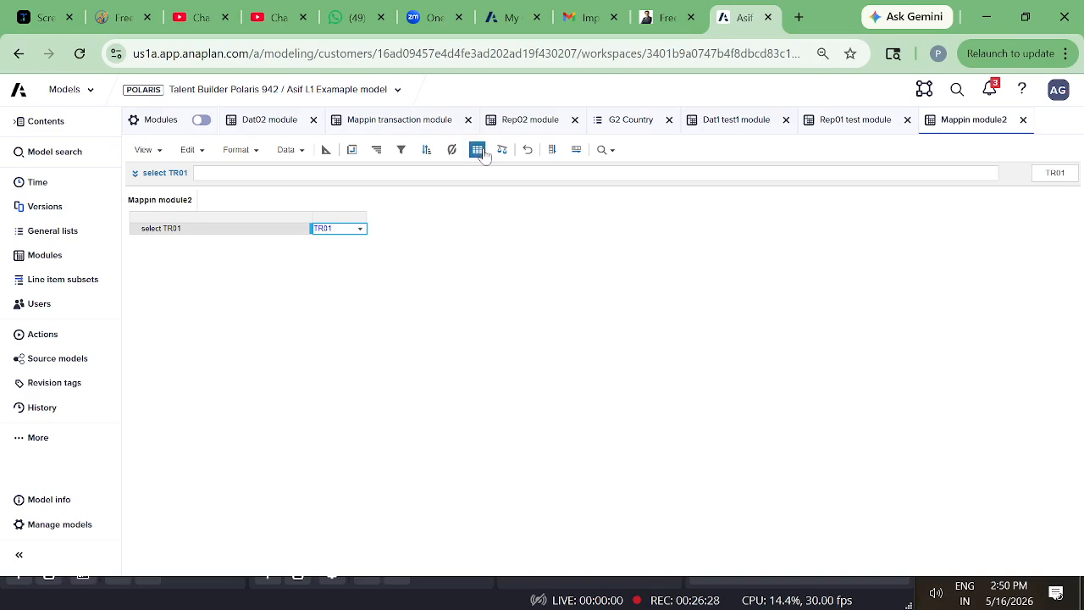
Review the sales2 LOOKUP formula and value in Rep02 module and the choices offered for select TR01 in Mappin module2
click(539, 124)
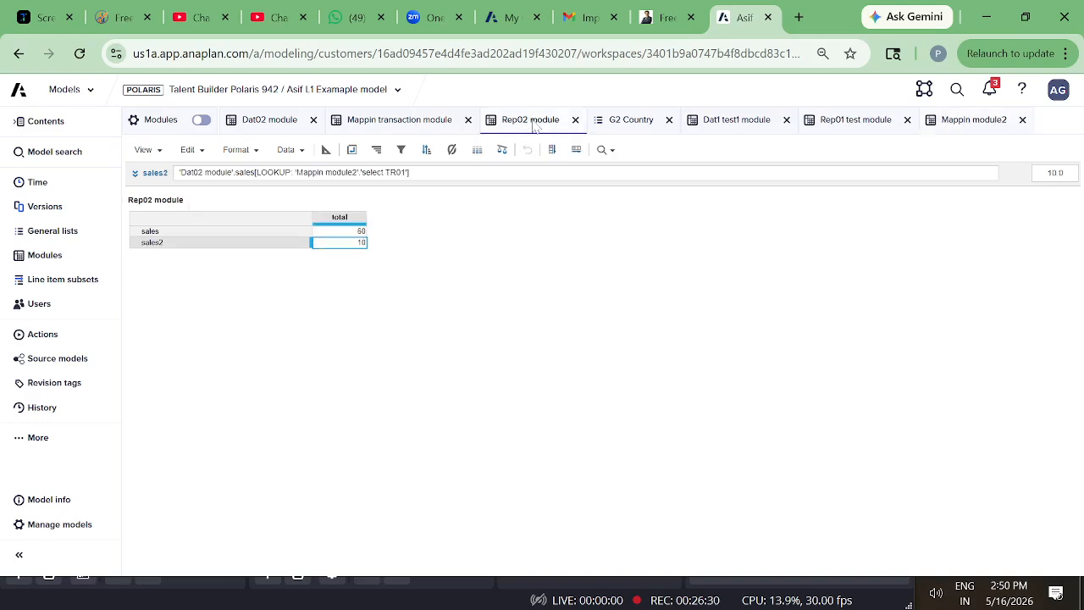
click(207, 245)
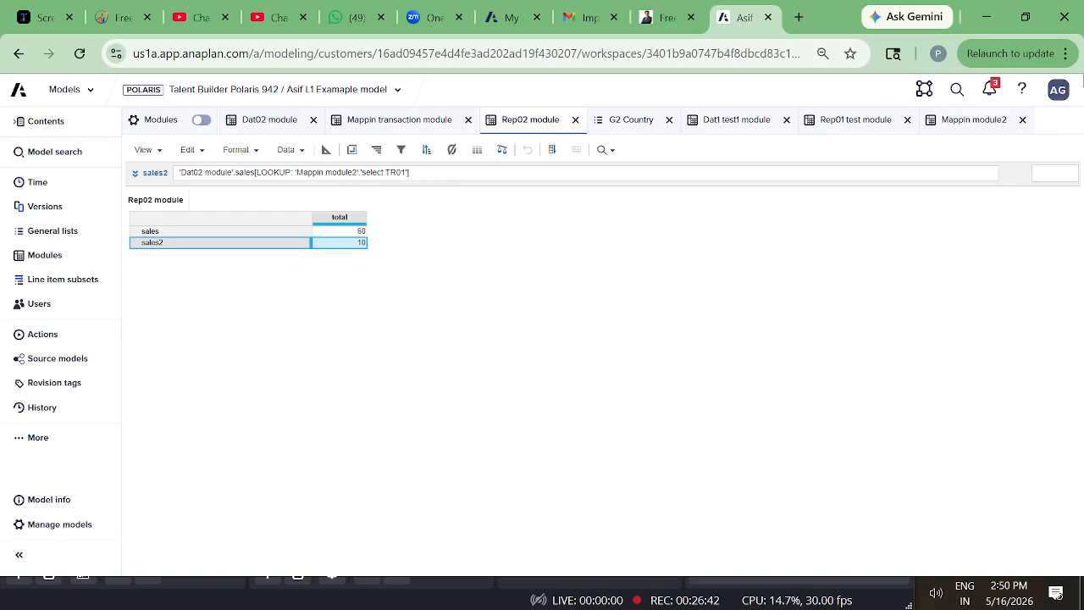
click(973, 123)
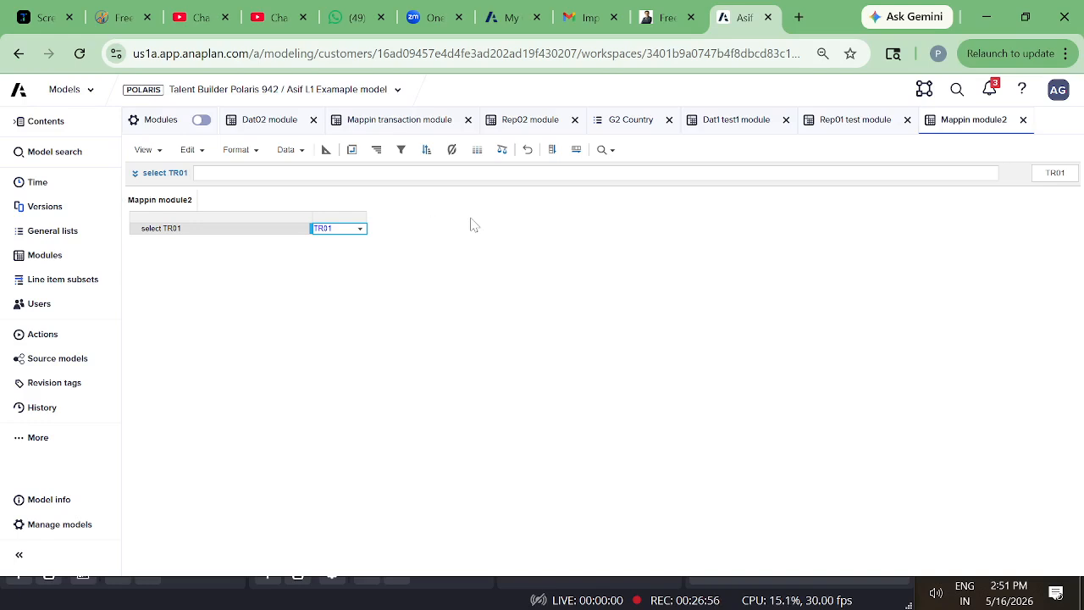
click(361, 231)
click(443, 235)
Open the sales2 formula in Rep01 test module for editing and remove the TR01 item from its SELECT reference
click(855, 121)
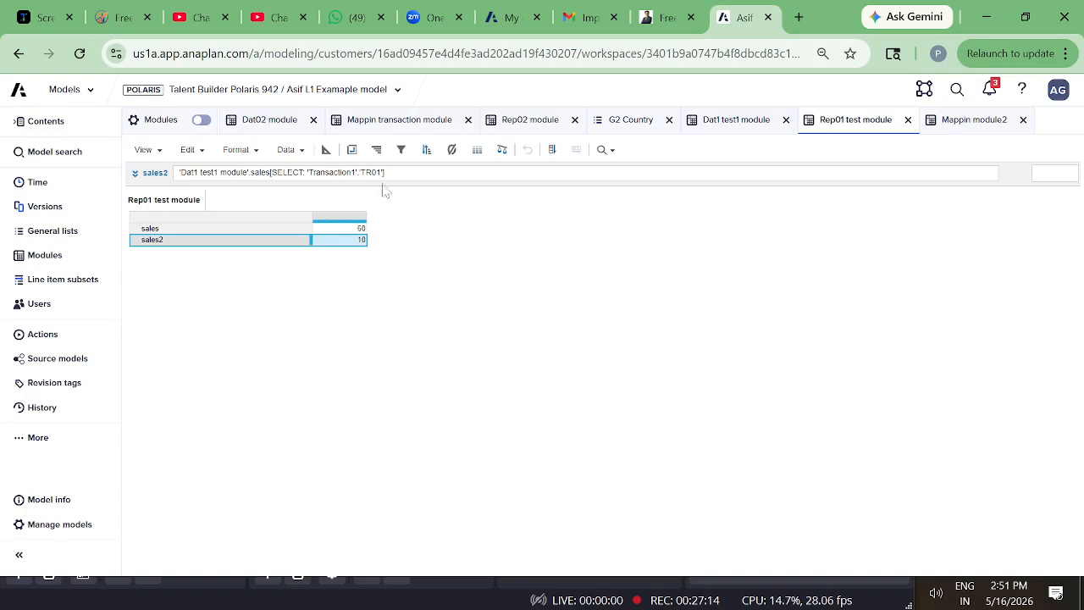
click(134, 173)
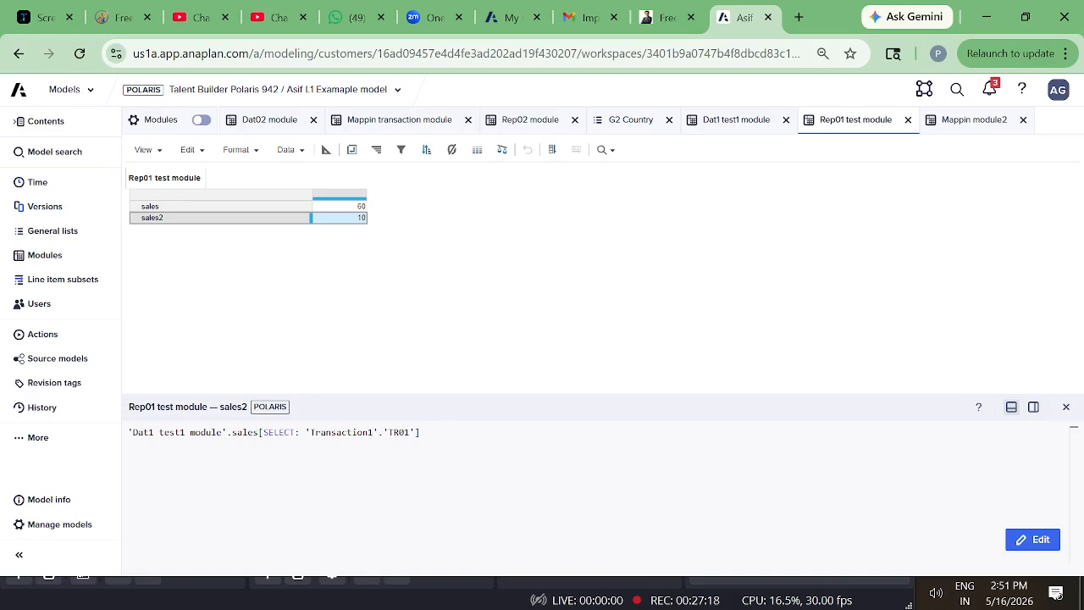
click(259, 433)
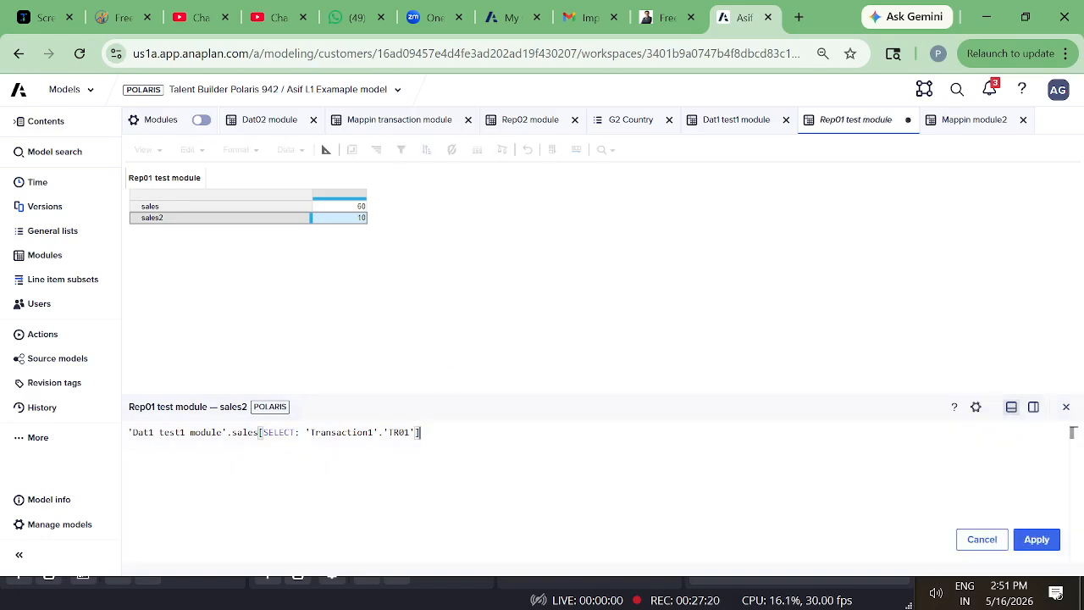
key(BackSpace)
key(BackSpace)
key(BackSpace)
key(BackSpace)
key(BackSpace)
key(BackSpace)
key(BackSpace)
text(.)
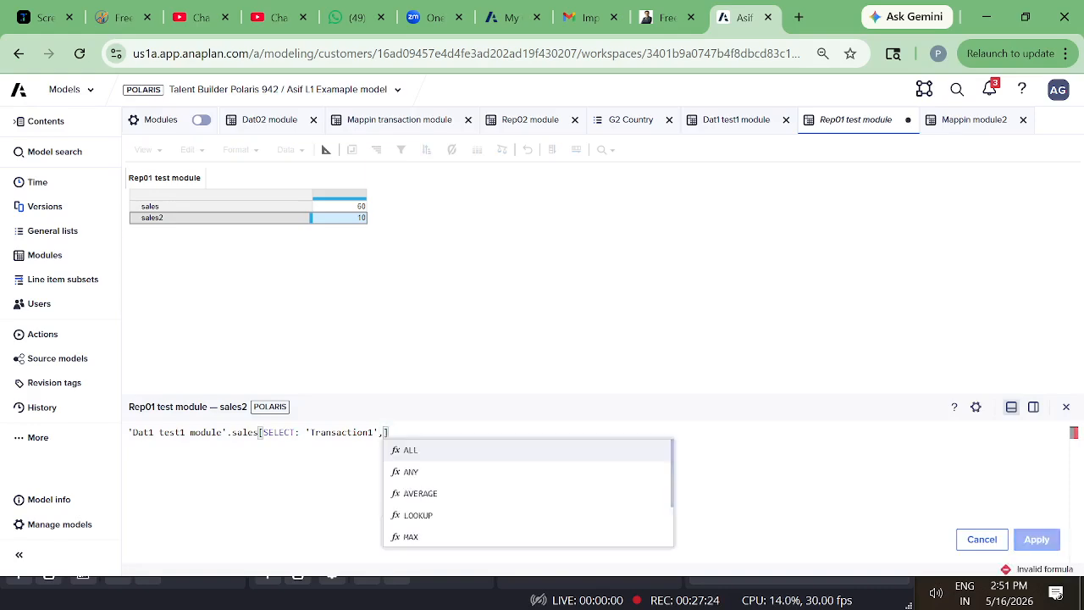
key(Escape)
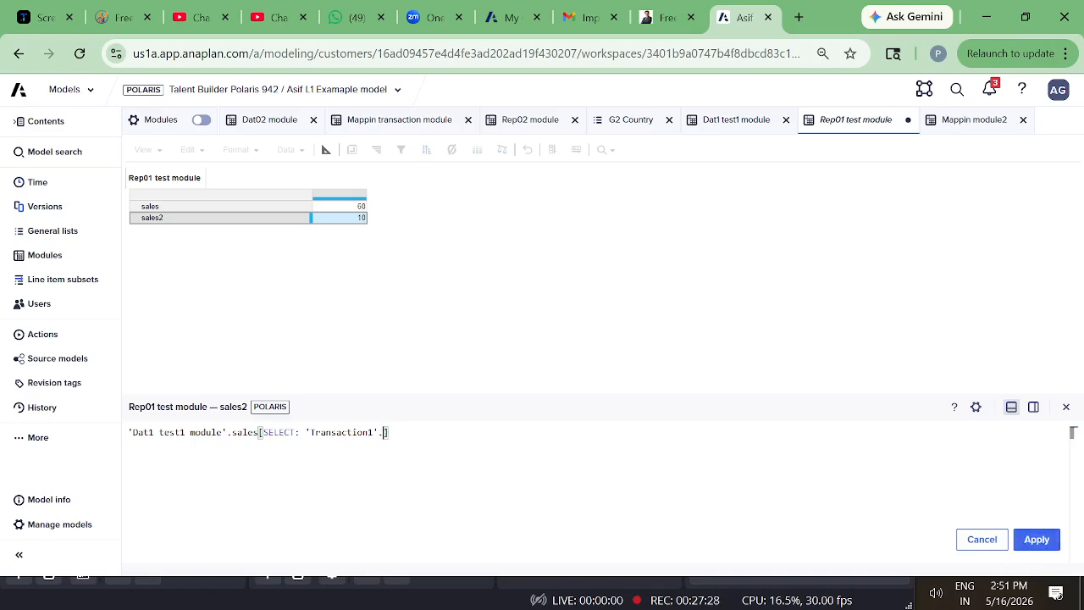
Try entering TR02 by hand as the item after 'Transaction1', and clear the whole list reference following SELECT
text(TR)
key(BackSpace)
key(BackSpace)
key(BackSpace)
key(BackSpace)
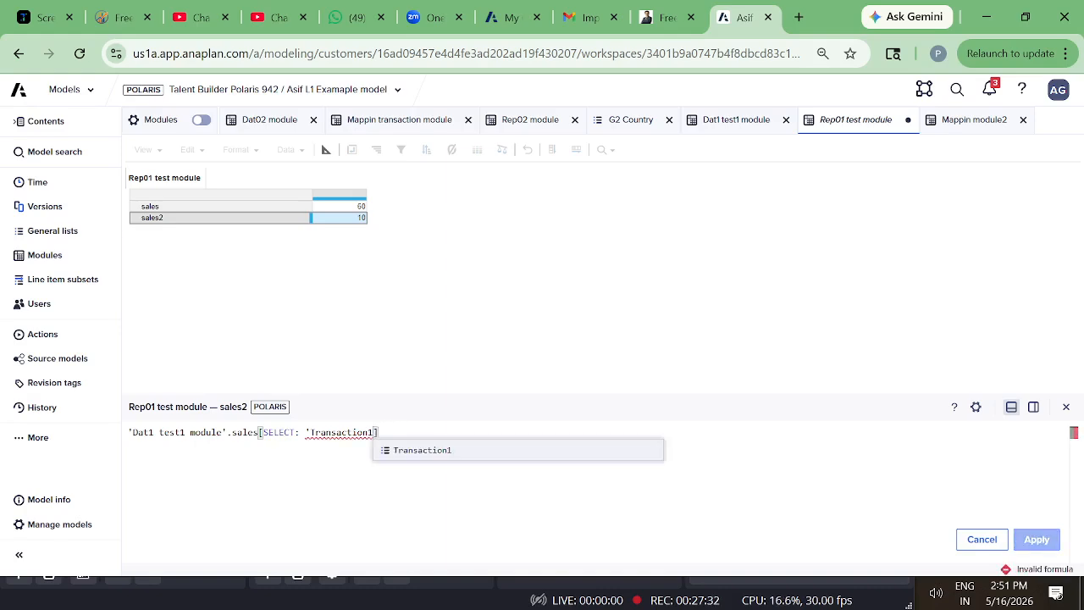
text('.)
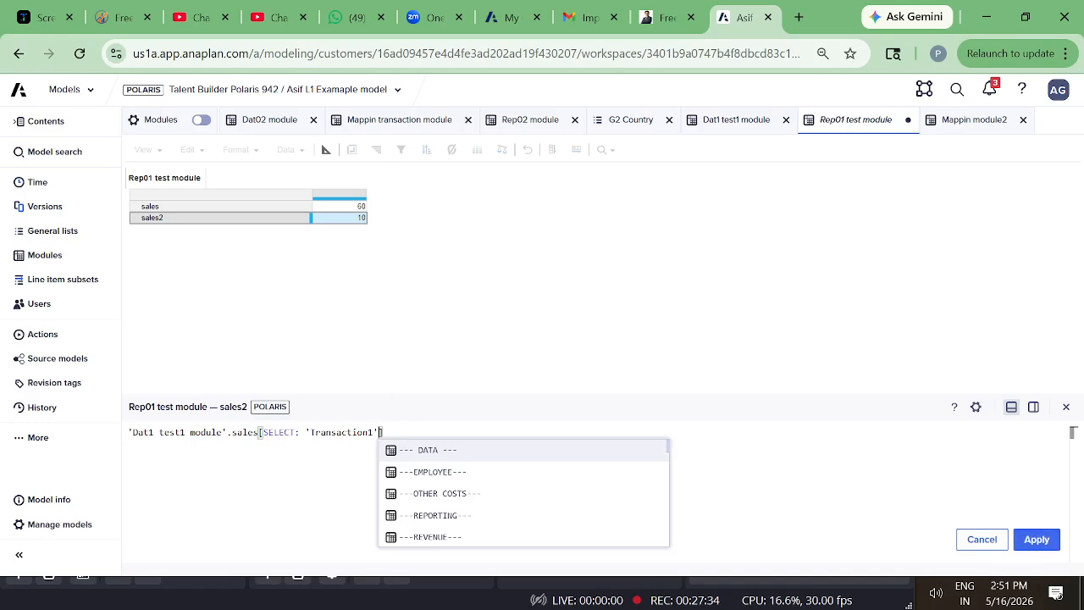
key(Escape)
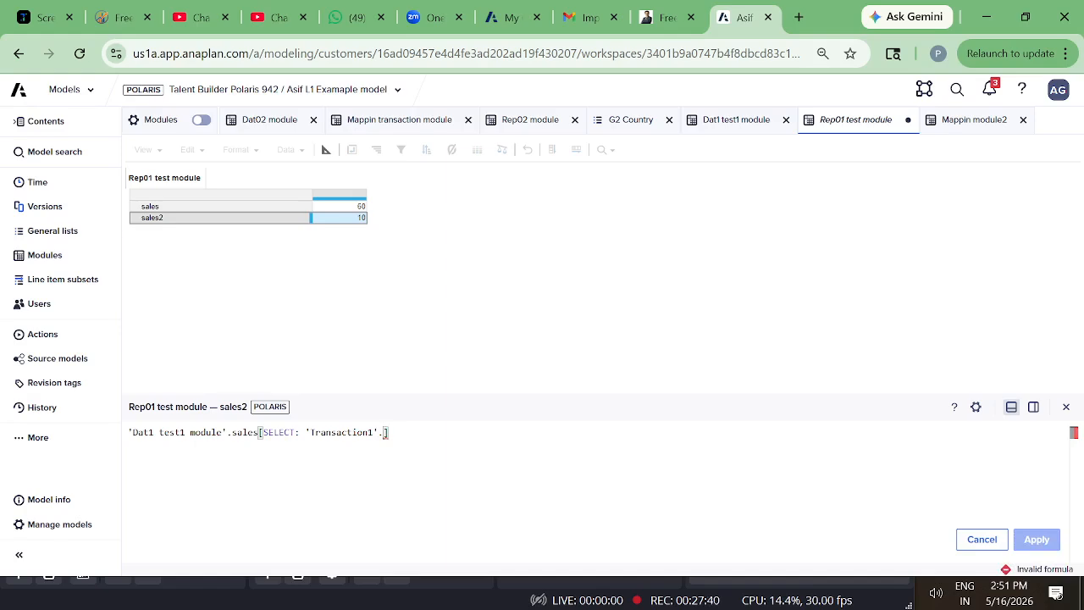
text(TR02)
key(BackSpace)
key(BackSpace)
key(BackSpace)
key(BackSpace)
key(BackSpace)
key(BackSpace)
key(BackSpace)
key(BackSpace)
key(BackSpace)
key(BackSpace)
key(BackSpace)
key(BackSpace)
key(BackSpace)
key(BackSpace)
key(BackSpace)
key(BackSpace)
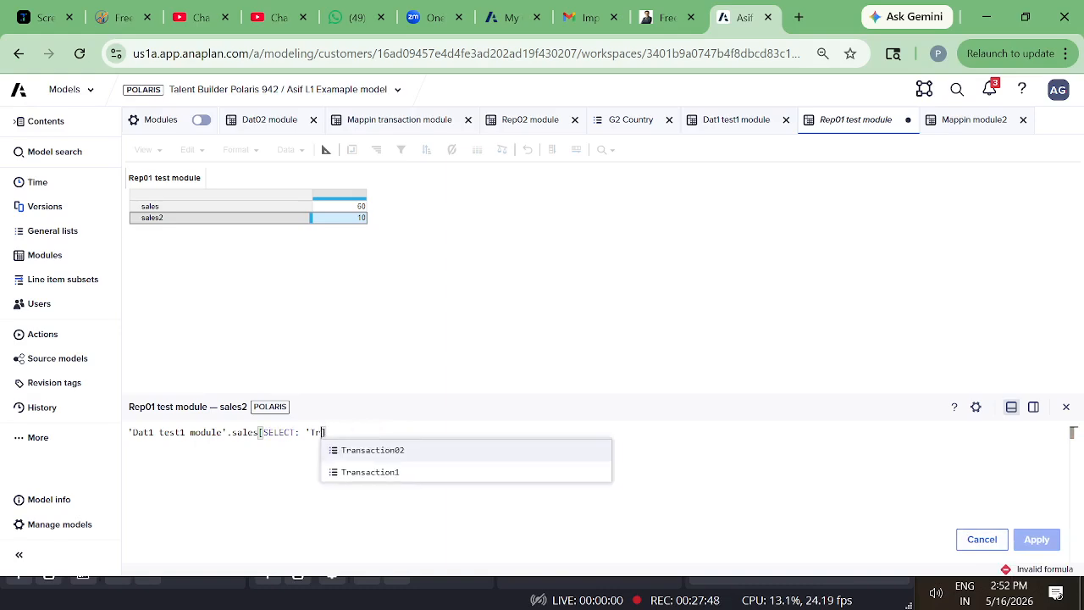
key(BackSpace)
key(BackSpace)
key(BackSpace)
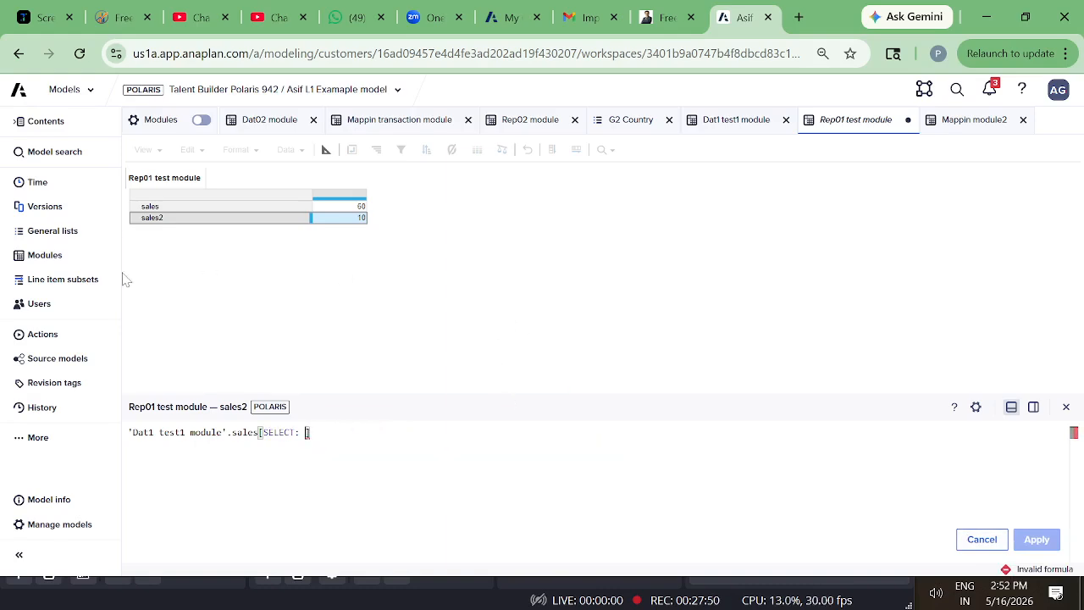
Open the Transaction1 general list in grid view while keeping the sales2 formula in edit
click(68, 234)
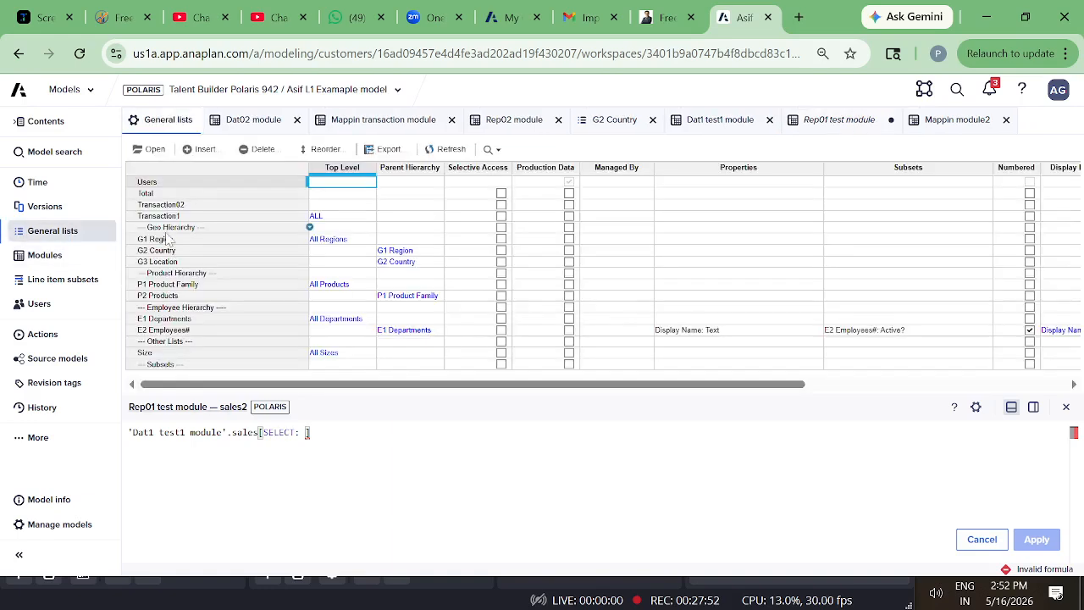
click(169, 217)
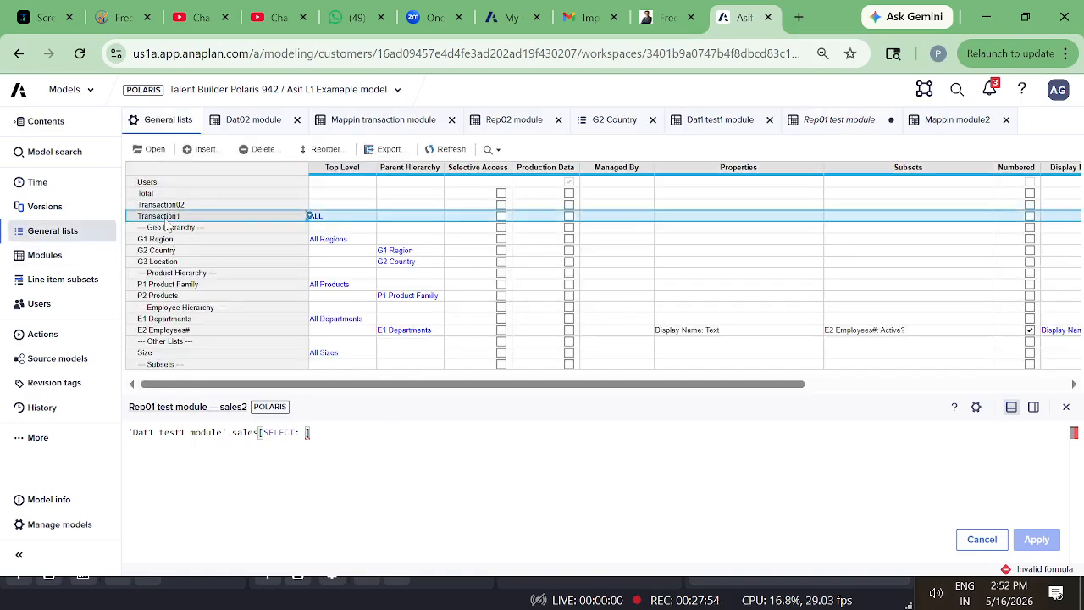
click(153, 150)
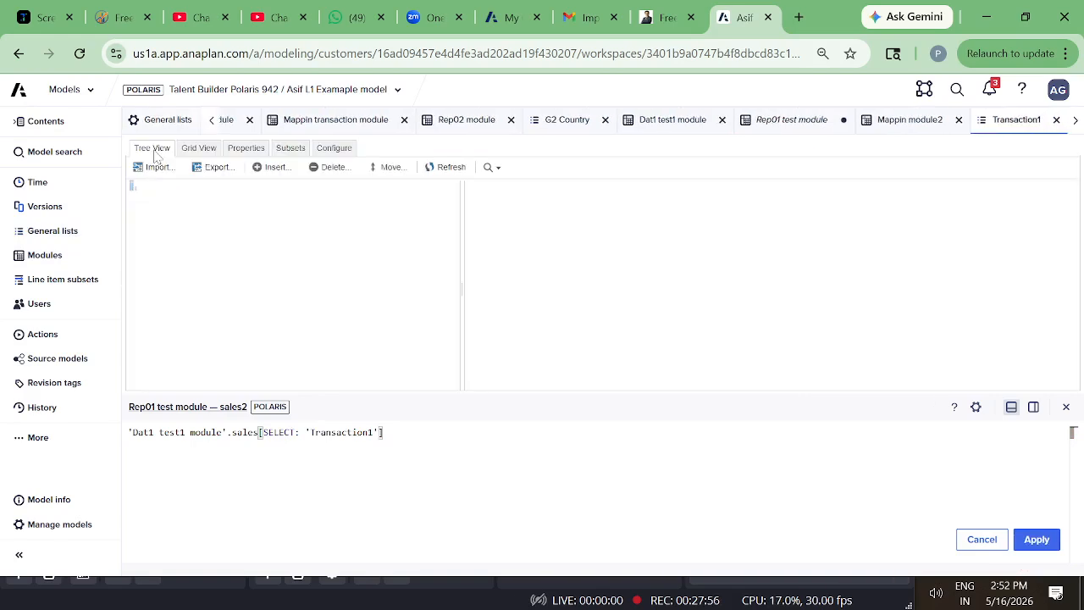
click(200, 152)
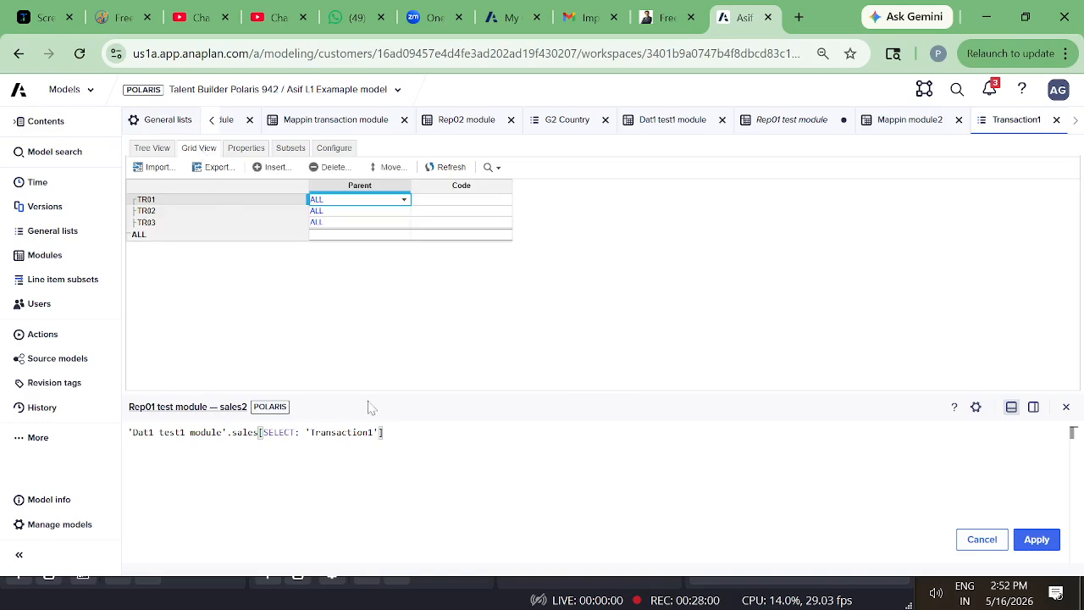
Complete the sales2 formula as 'Dat1 test1 module'.sales[SELECT: 'Transaction1'.'TR02'] by picking TR02 from the list, and apply it
key(BackSpace)
key(BackSpace)
key(BackSpace)
key(BackSpace)
key(BackSpace)
key(BackSpace)
key(BackSpace)
key(BackSpace)
key(BackSpace)
key(BackSpace)
key(BackSpace)
key(BackSpace)
key(BackSpace)
key(BackSpace)
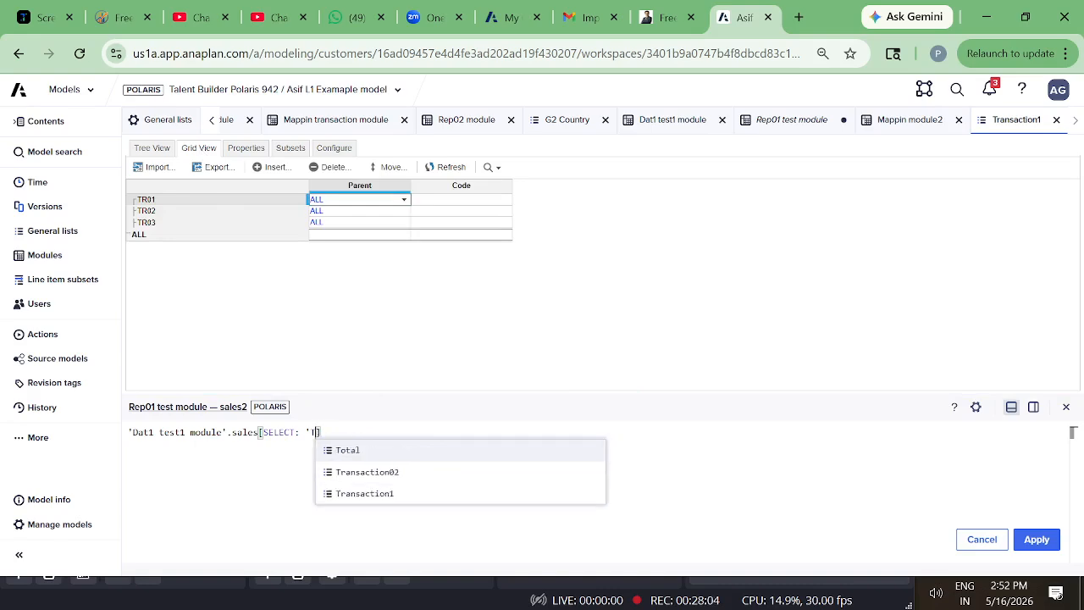
click(157, 213)
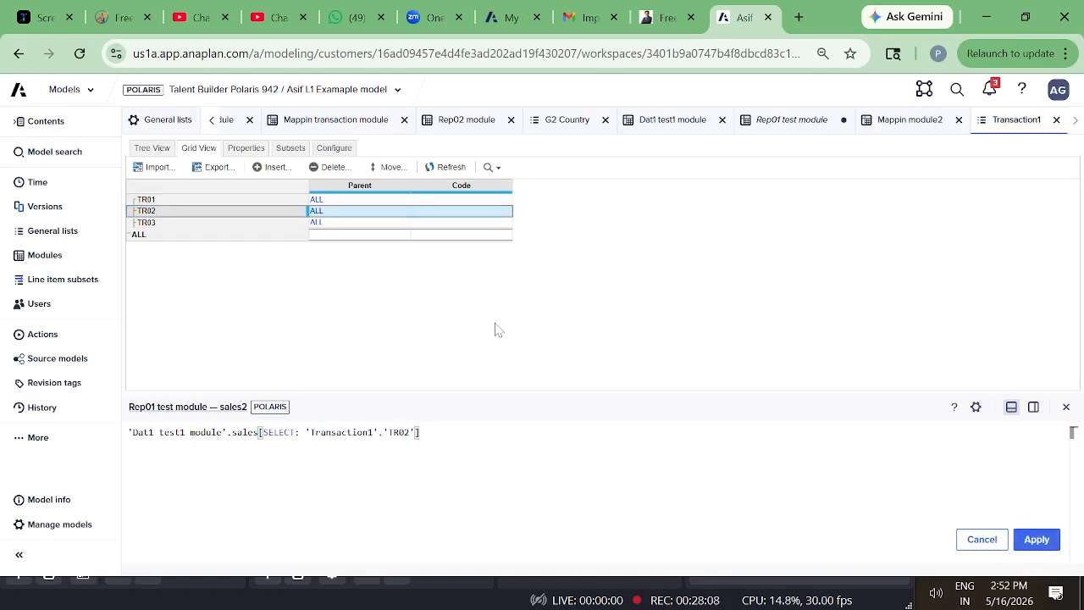
click(1036, 540)
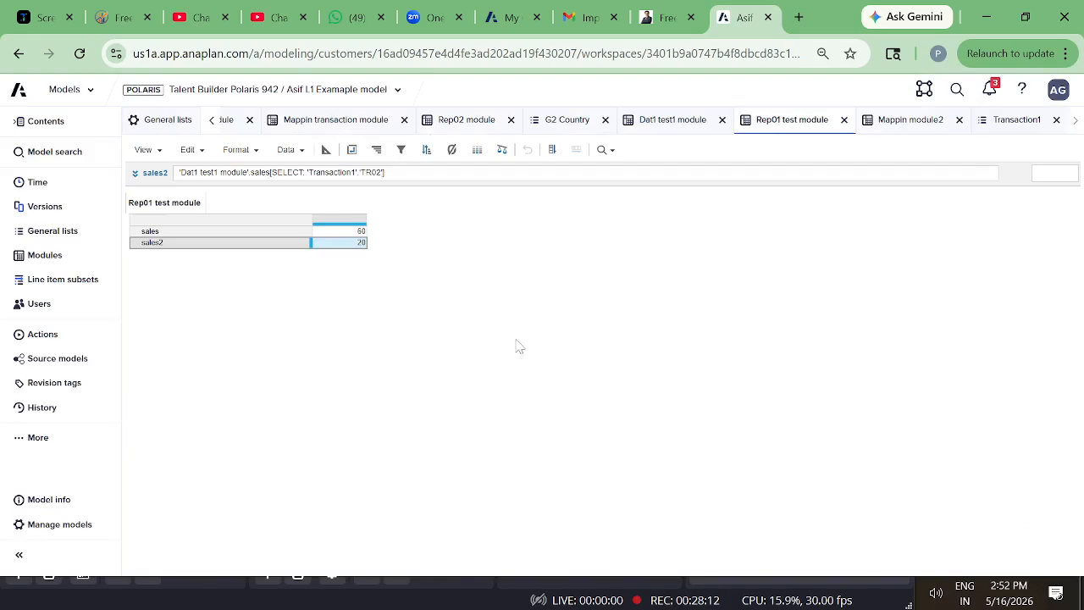
Check the sales2 result in Rep01 test module, look over the Transaction1 list and return to Mappin module2
click(354, 248)
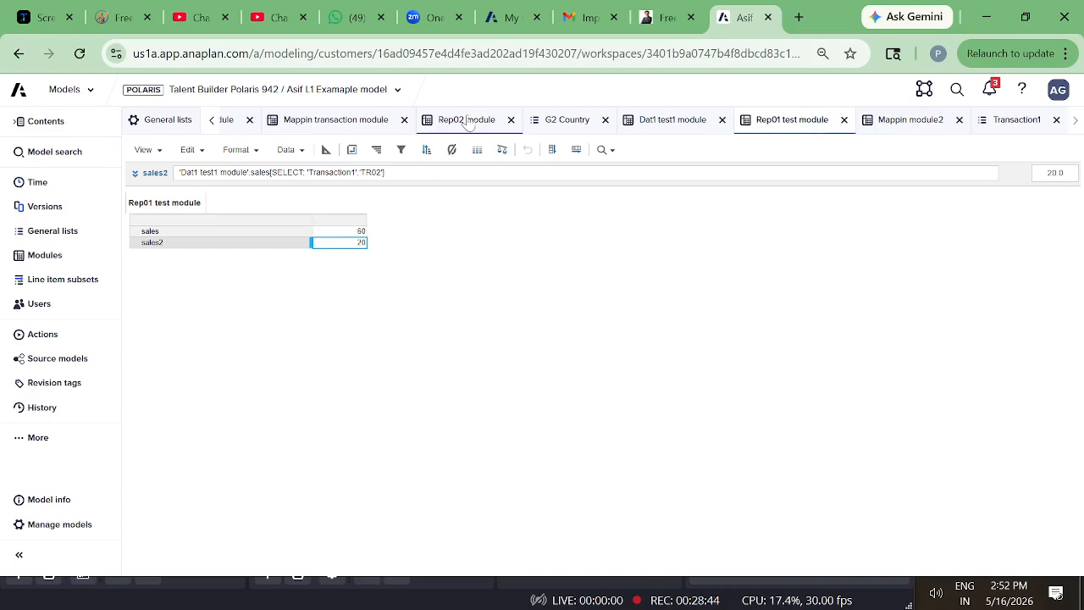
click(374, 127)
click(1010, 129)
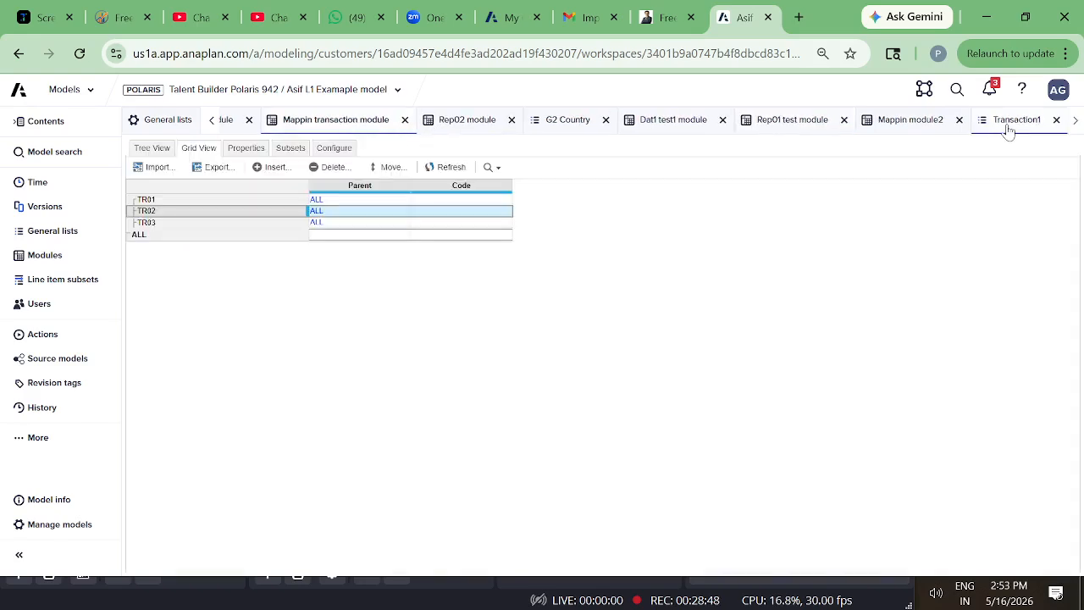
click(913, 125)
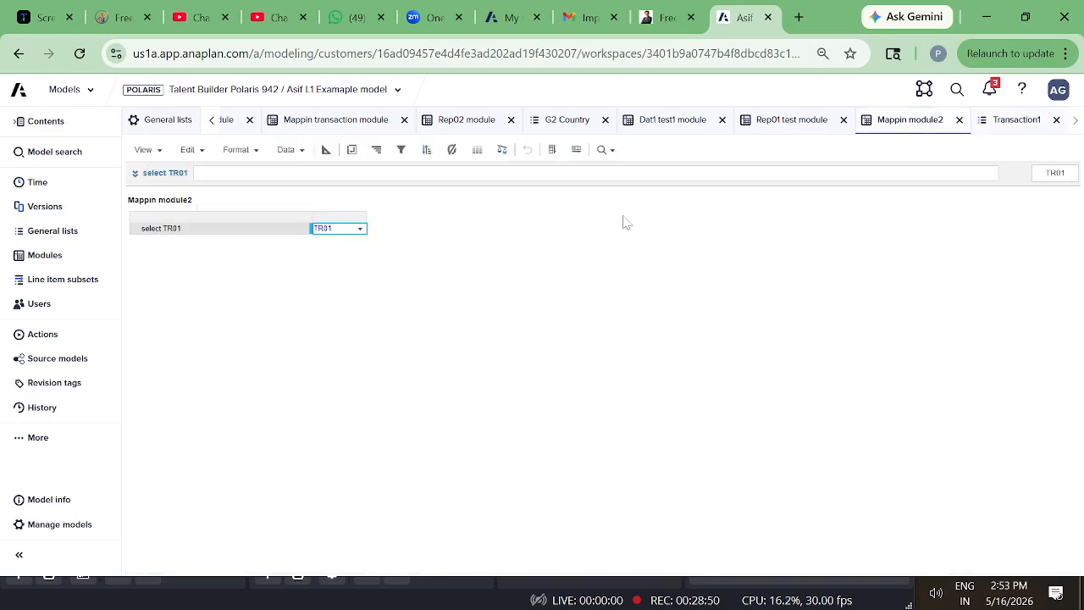
Cycle the select TR01 line item in Mappin module2 through TR02 and TR03, and return it to TR01
click(360, 230)
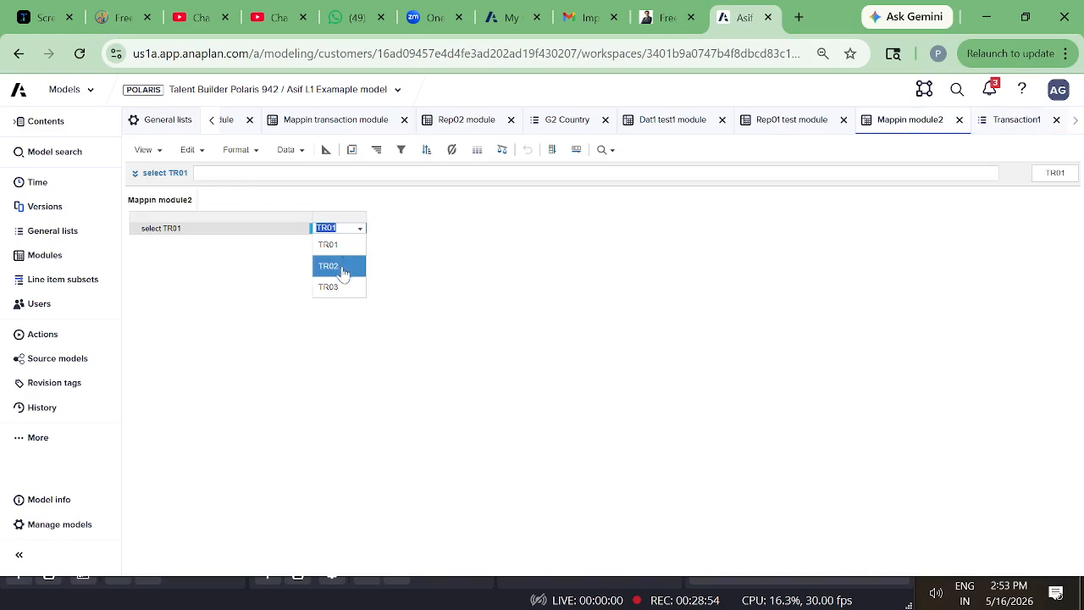
click(345, 271)
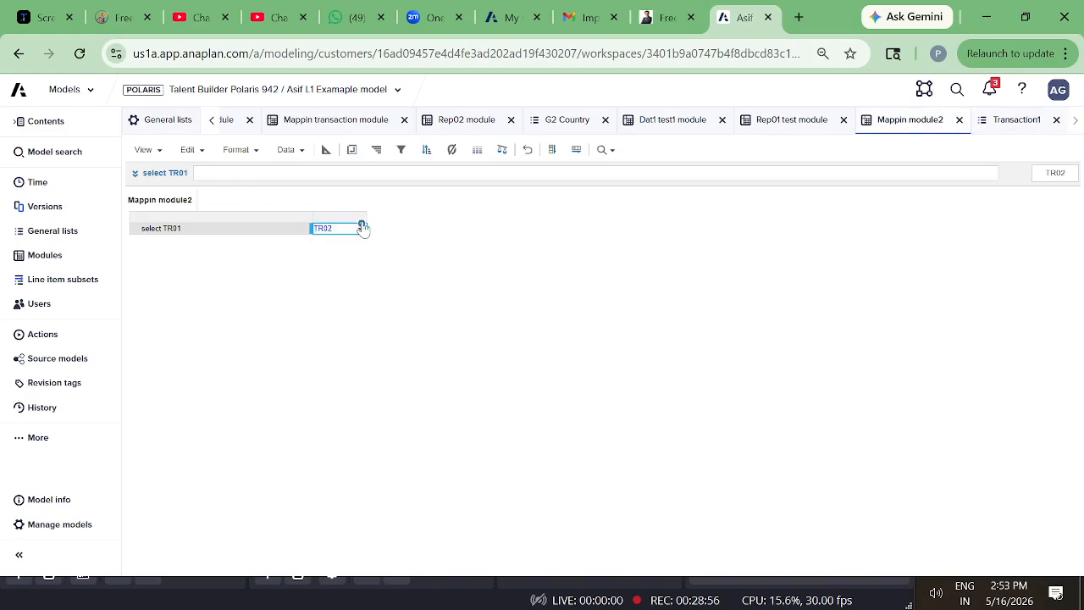
click(362, 232)
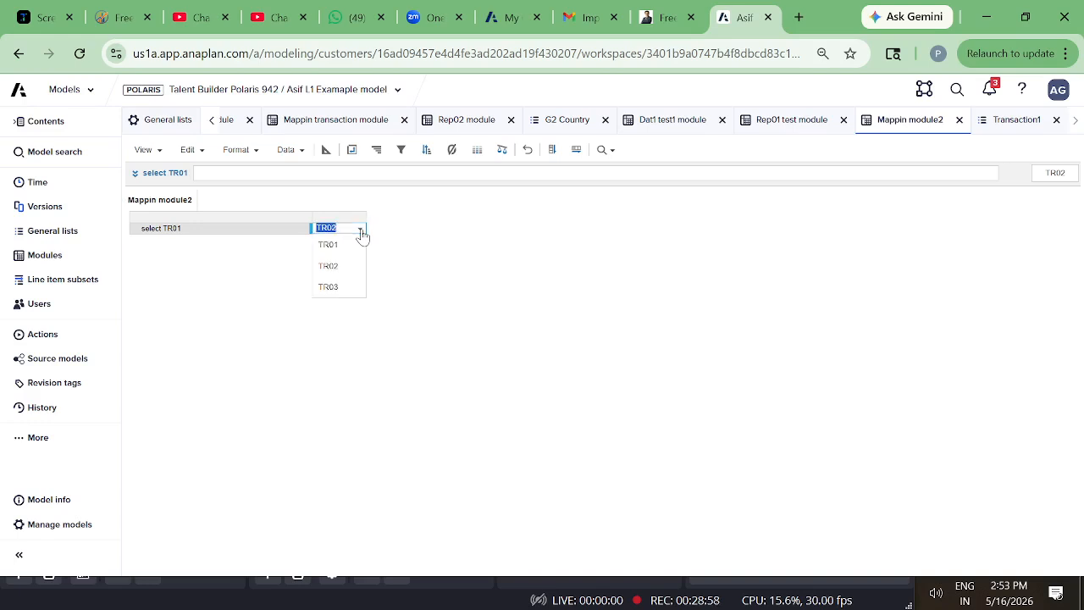
click(336, 293)
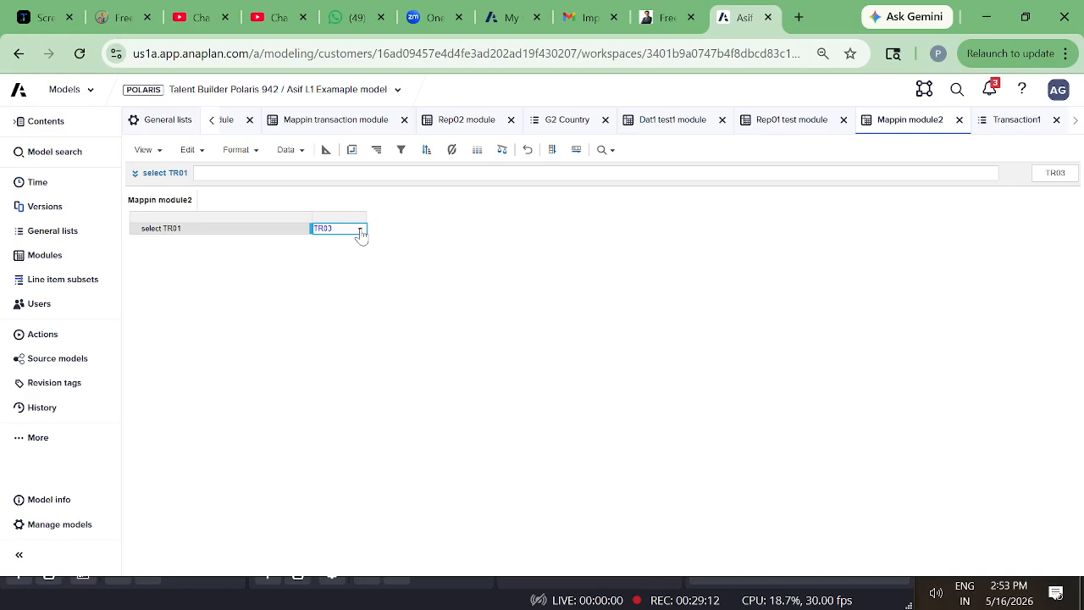
click(360, 230)
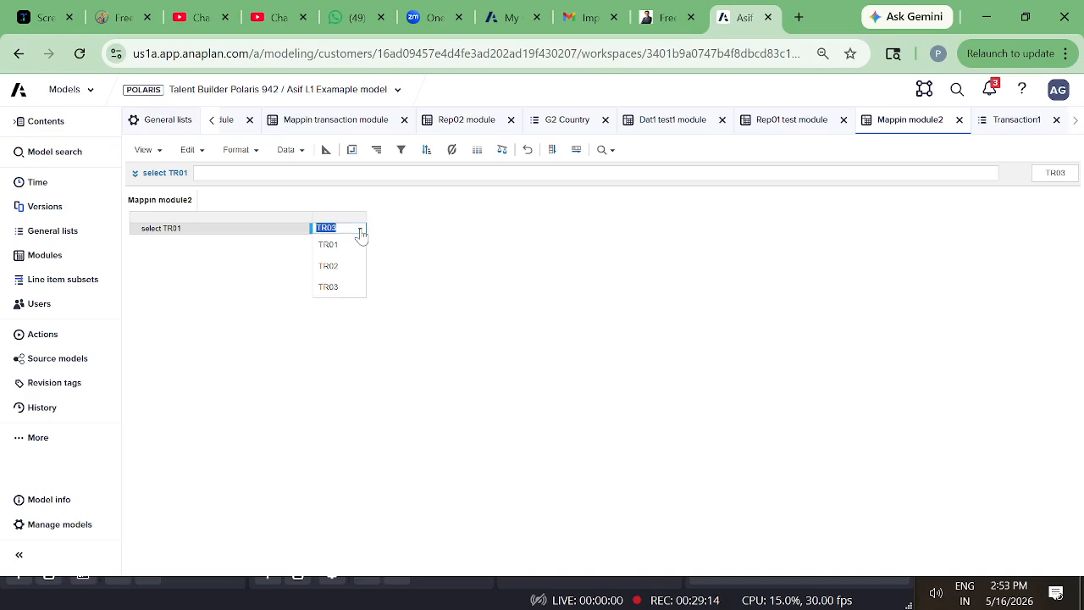
click(339, 245)
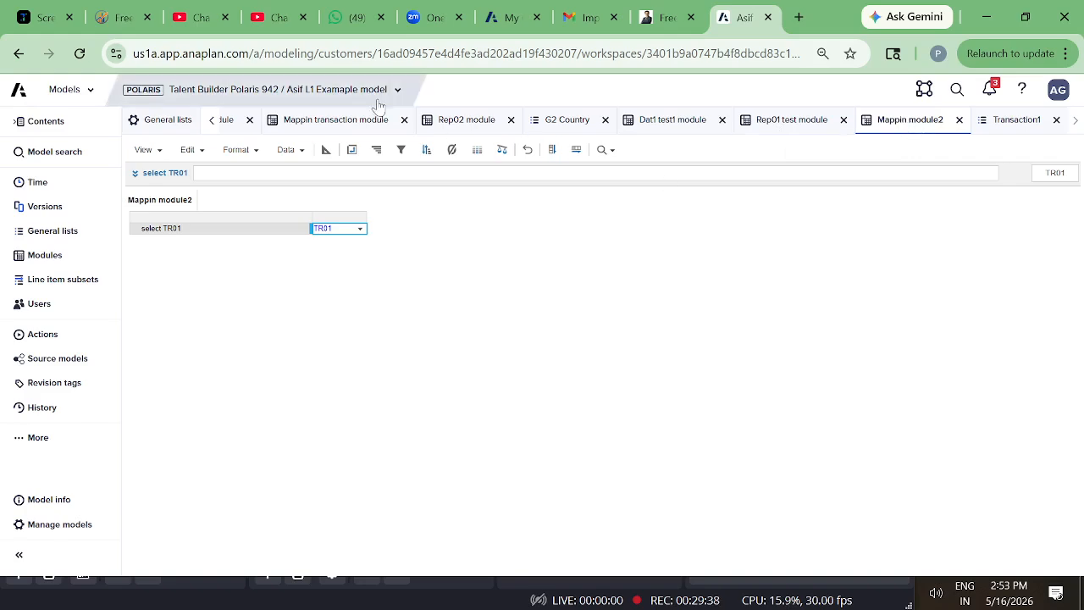
Review the SUM formula of sales and the LOOKUP formula of sales2 in Rep02 module
click(433, 130)
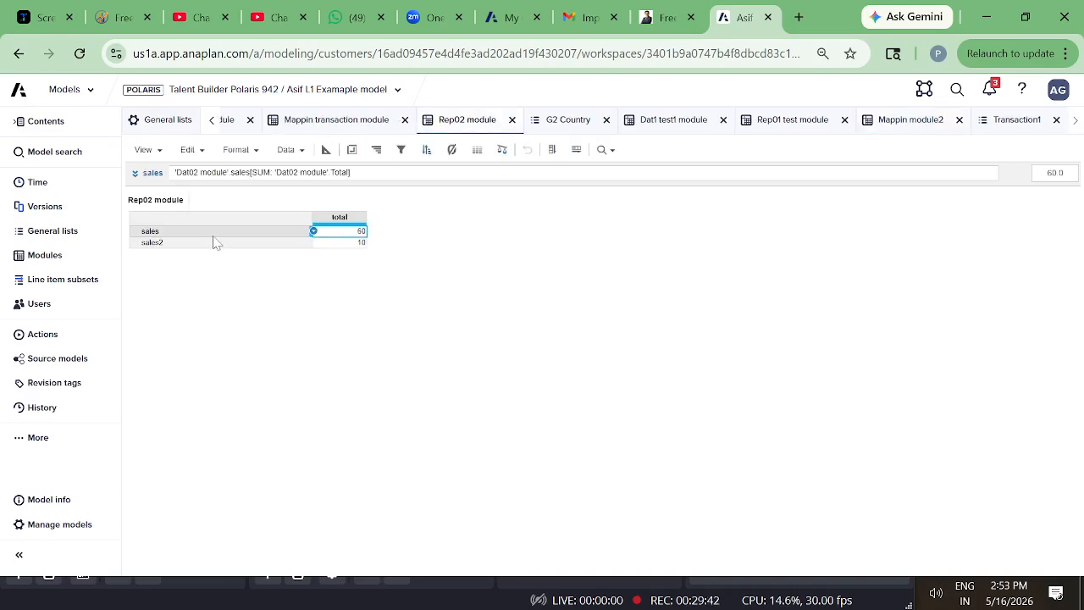
click(212, 235)
click(207, 242)
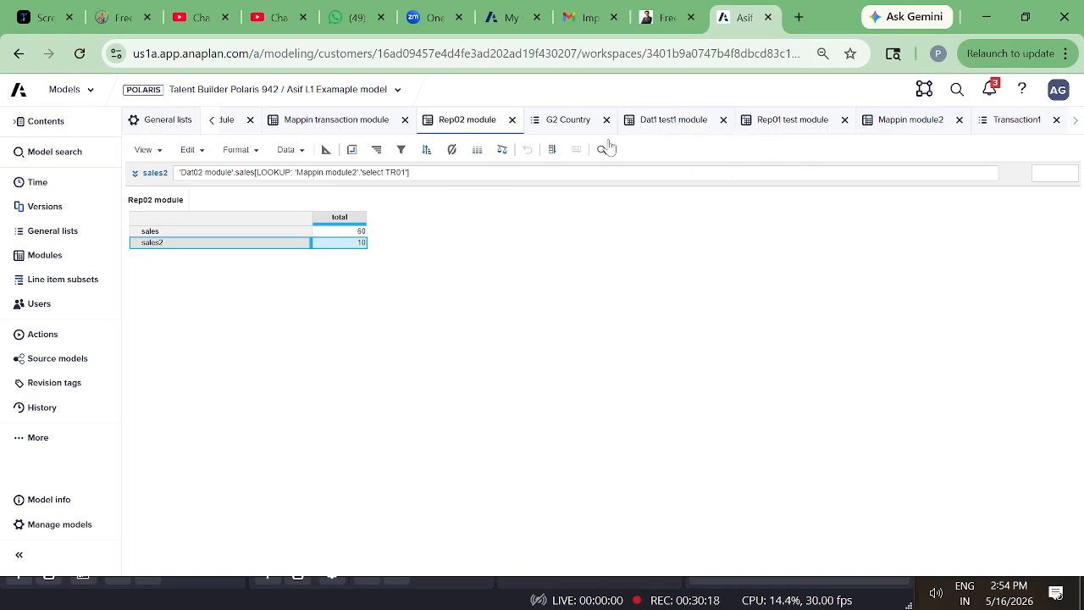
Return to Mappin module2 and set the select TR01 line item to TR02
click(911, 119)
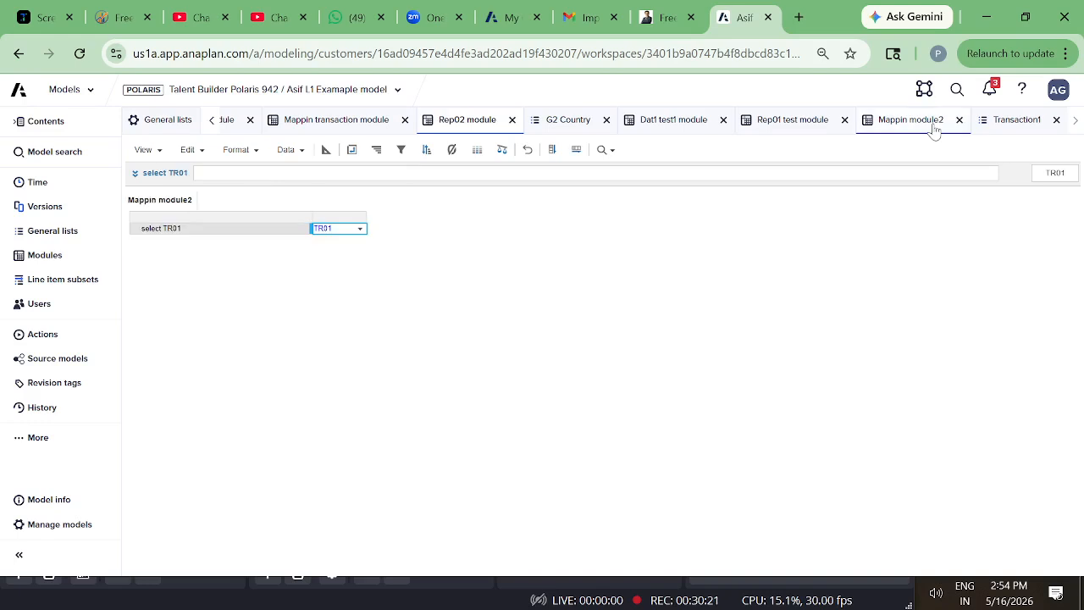
click(359, 229)
click(332, 264)
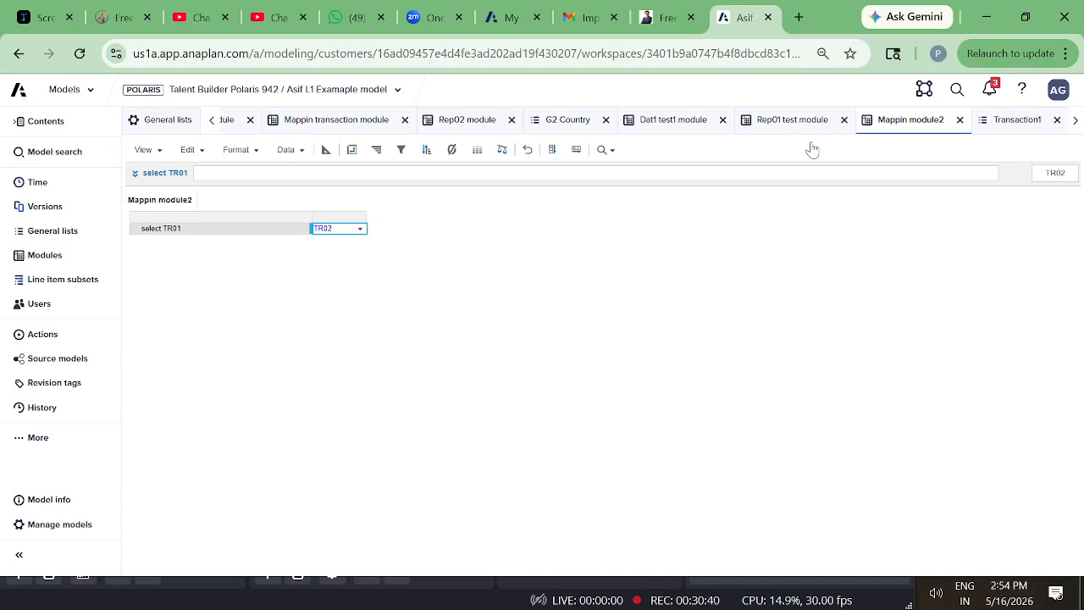
click(276, 230)
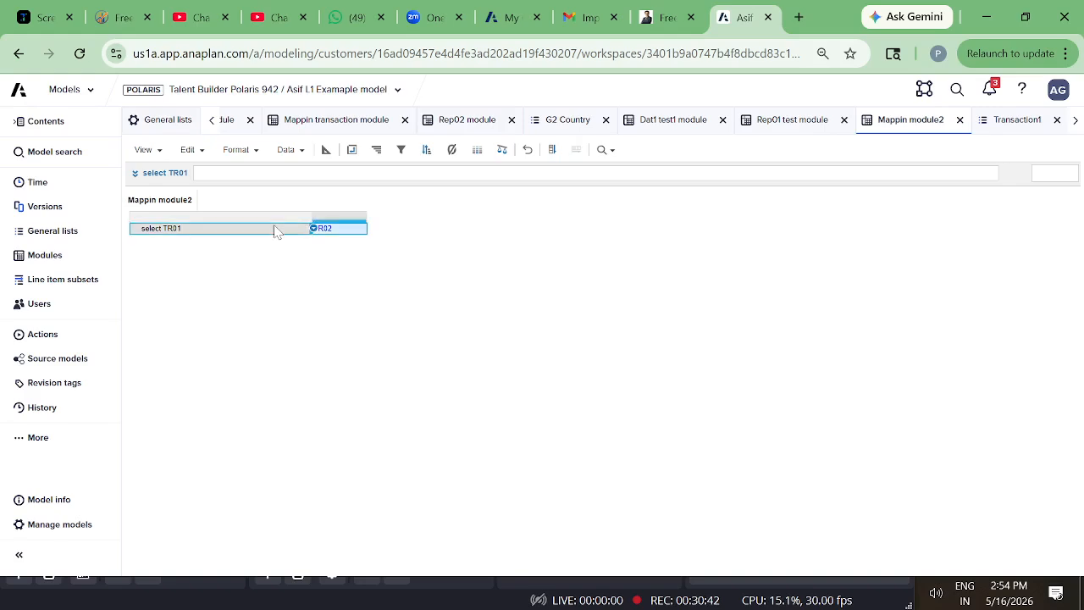
click(350, 229)
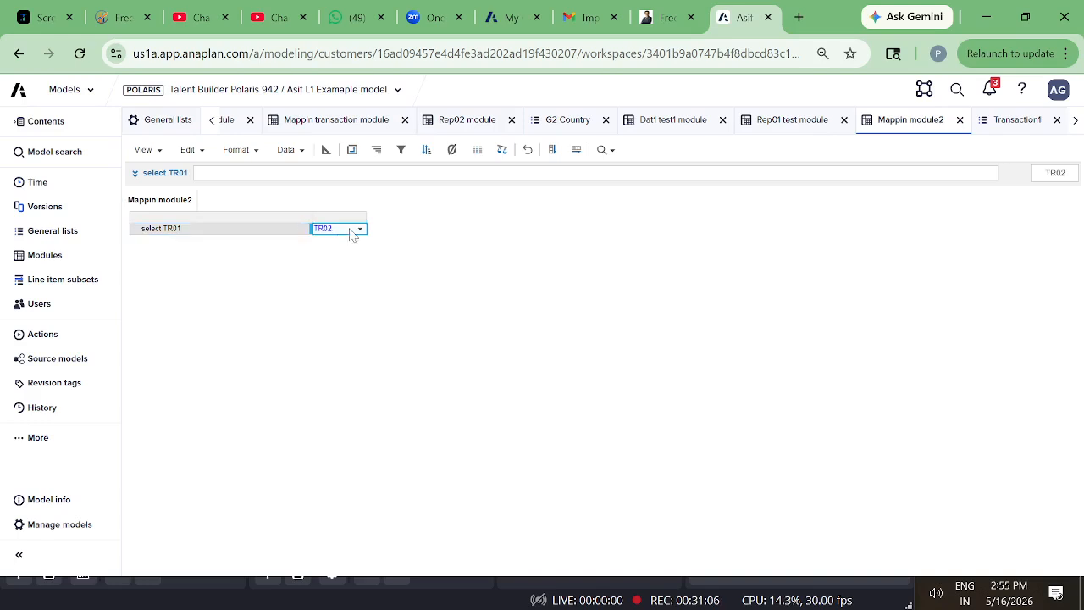
Change the select TR01 line item in Mappin module2 to TR03
click(360, 230)
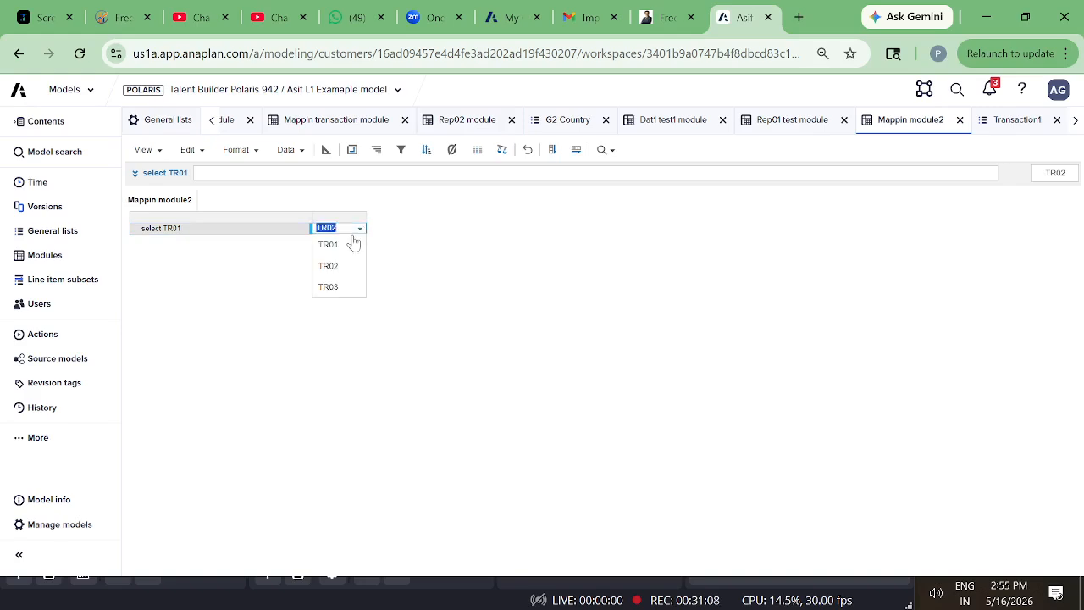
click(343, 288)
click(211, 242)
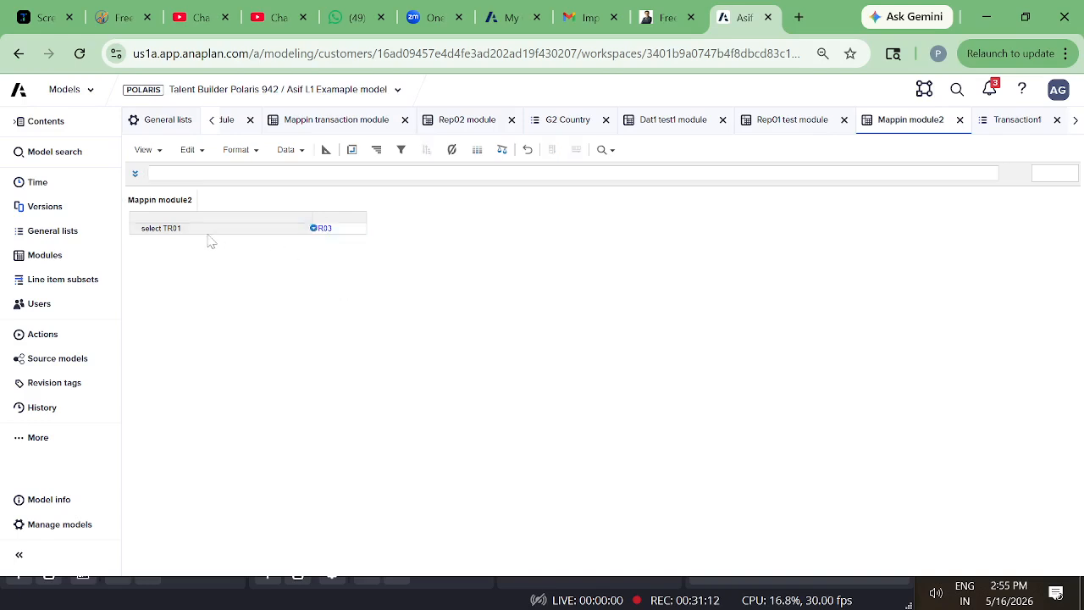
click(280, 231)
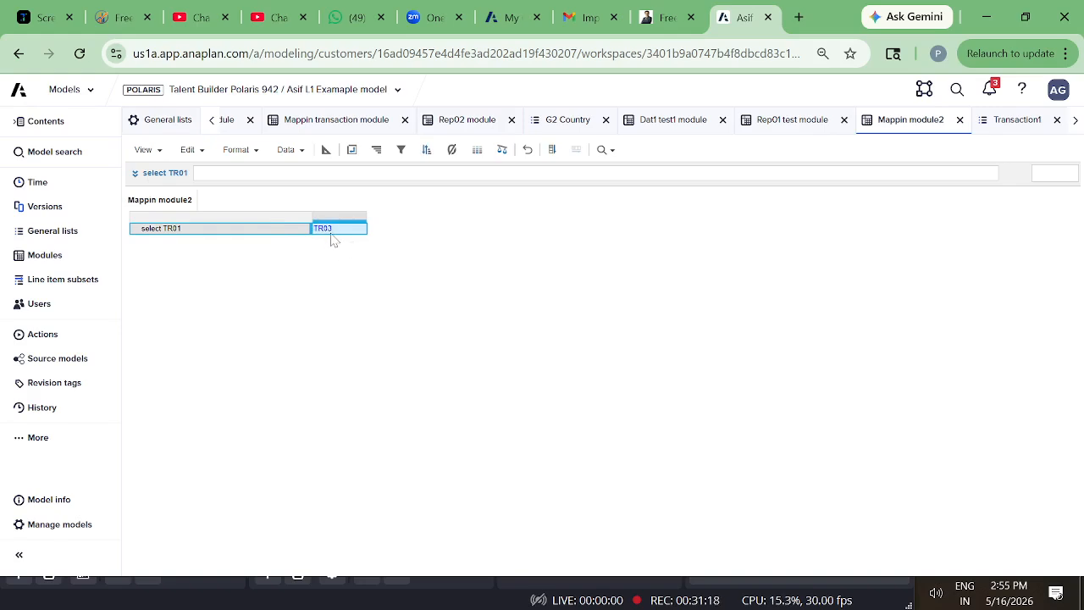
Mark the Transaction02 list as production data in General lists, confirming it as a production list
click(56, 234)
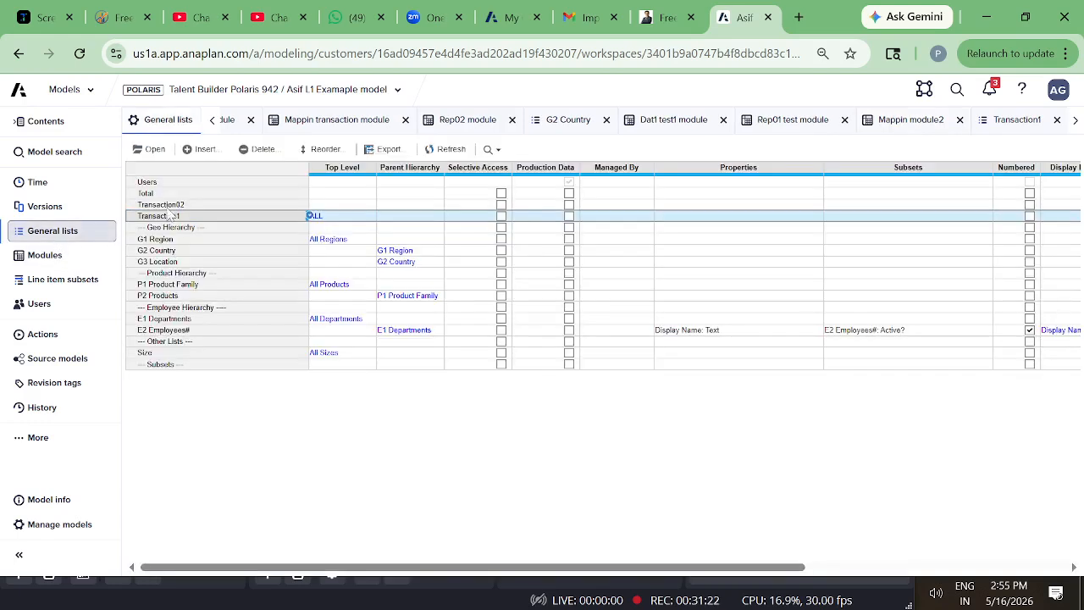
click(168, 205)
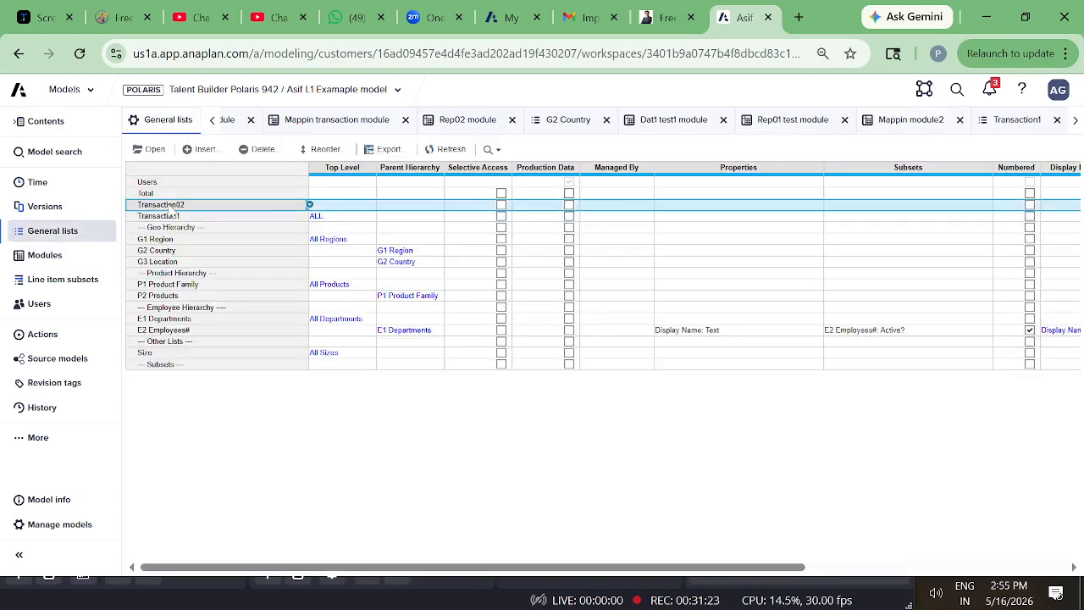
click(569, 204)
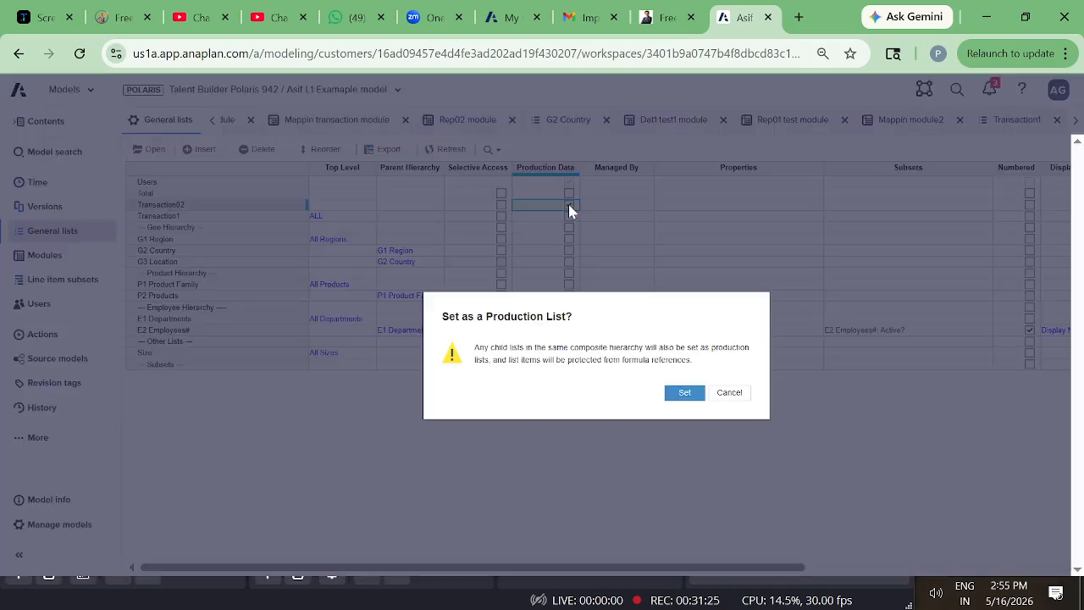
click(683, 394)
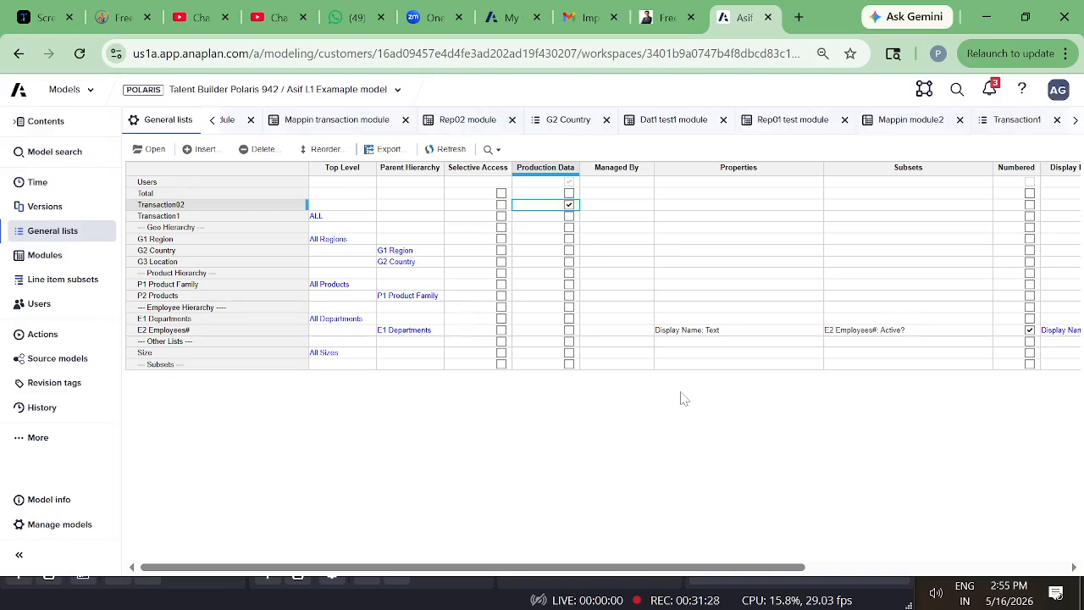
click(204, 208)
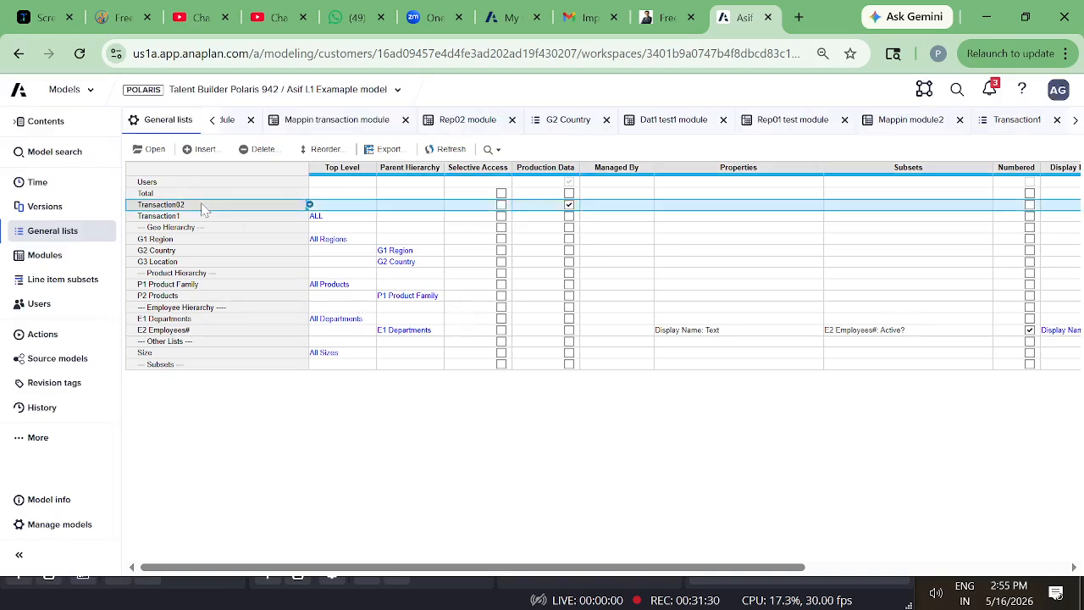
Try to mark the Transaction1 list as production data, and compare its entry with Transaction02
click(204, 217)
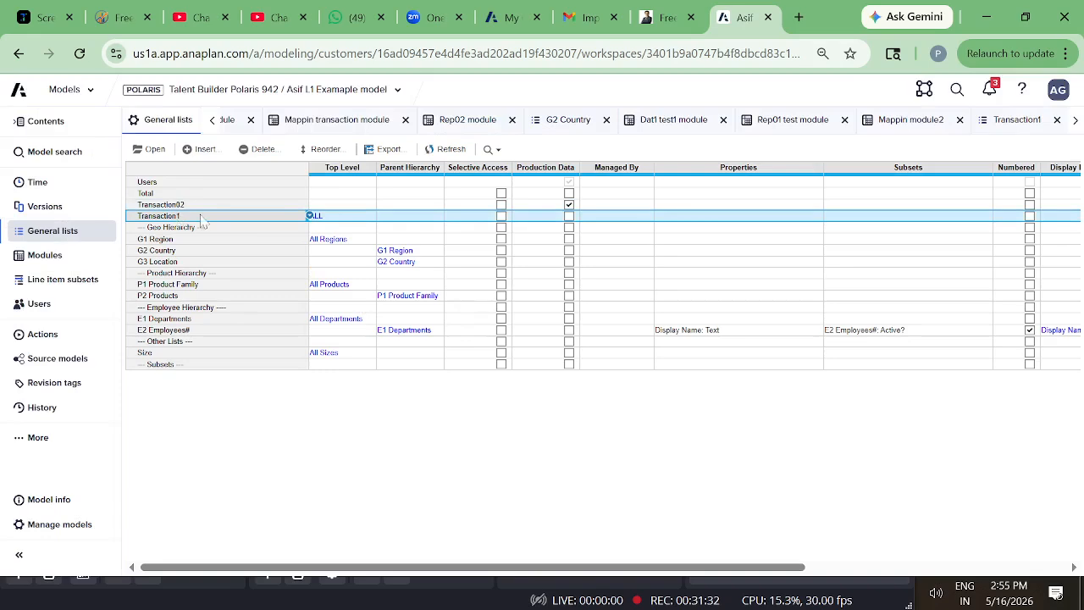
click(570, 216)
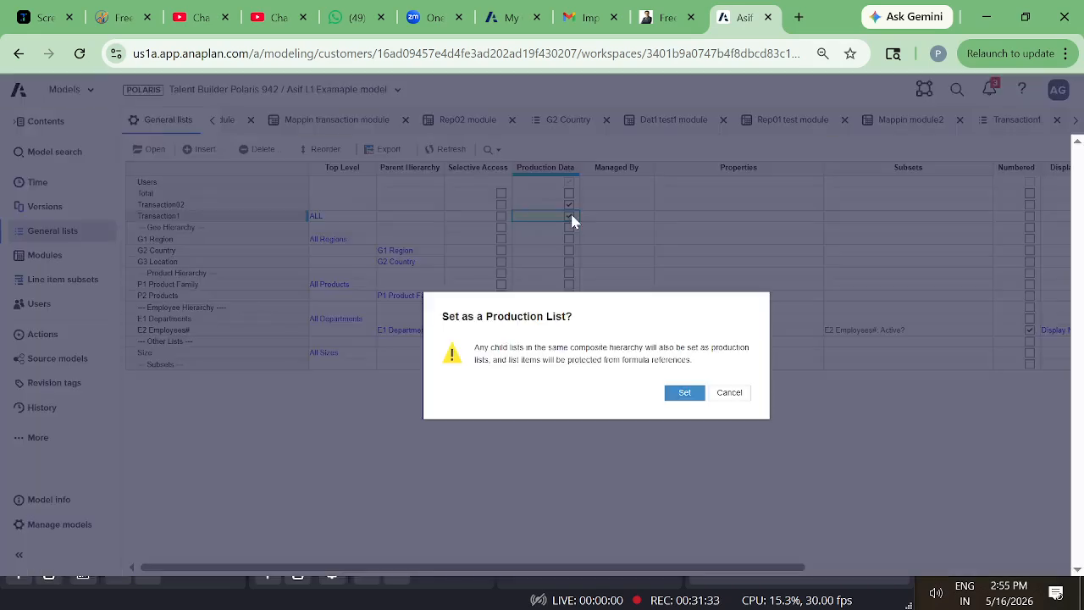
click(684, 391)
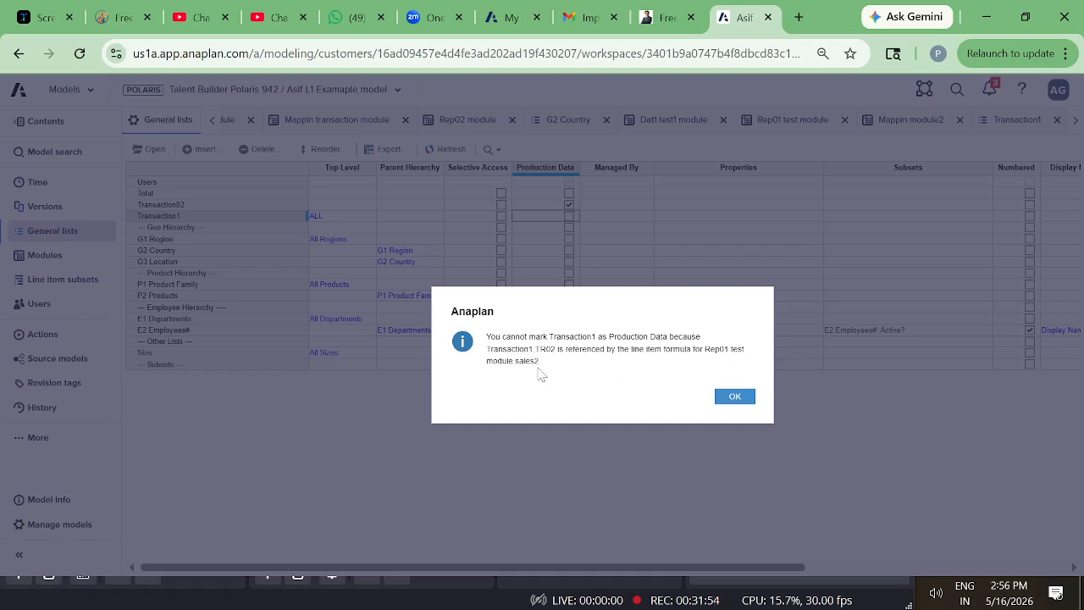
click(737, 400)
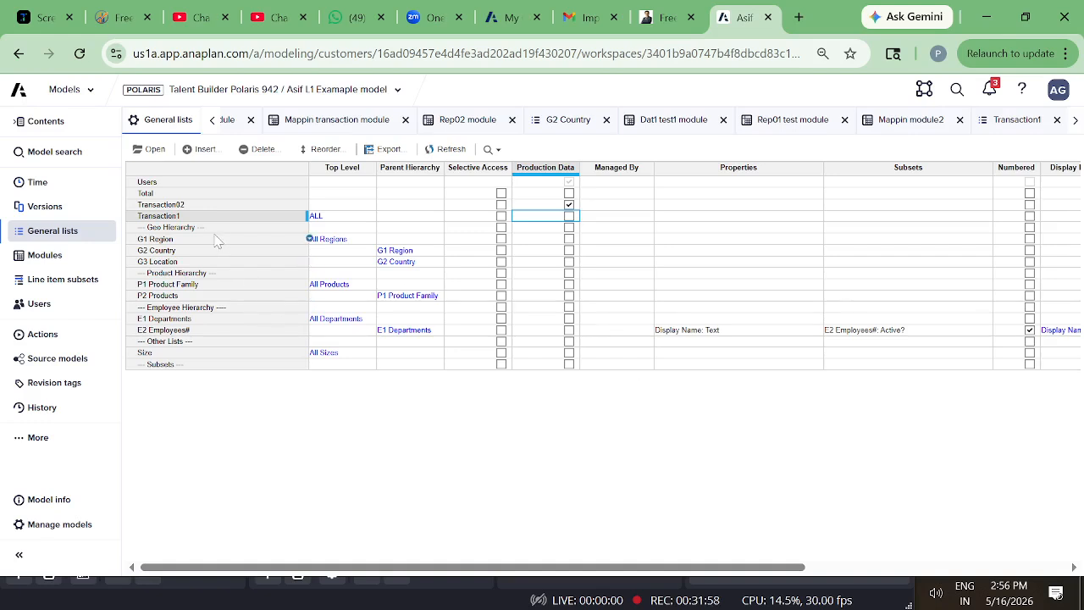
click(185, 207)
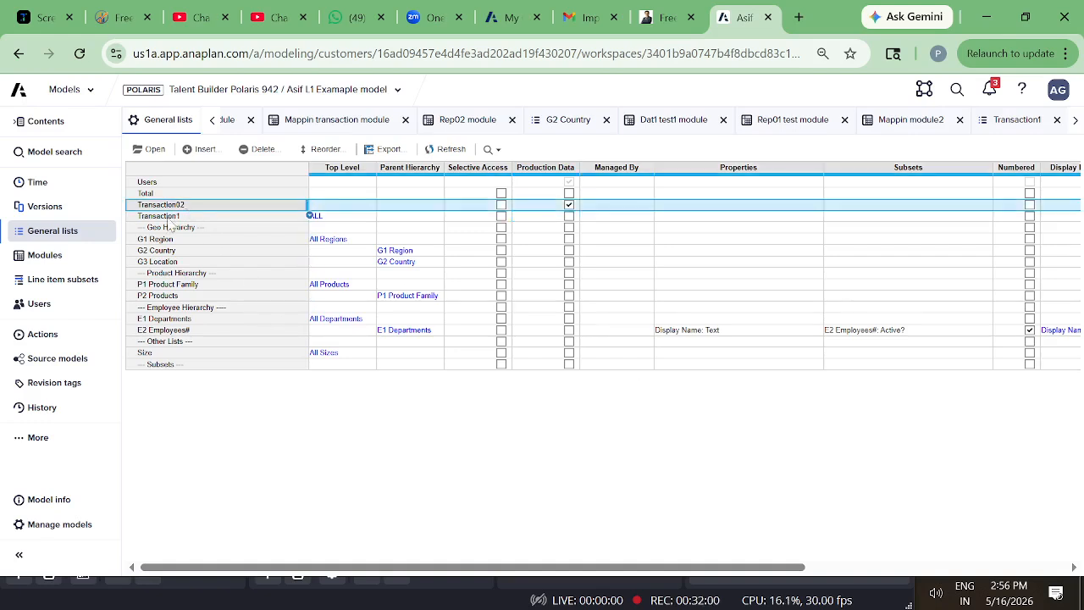
click(170, 219)
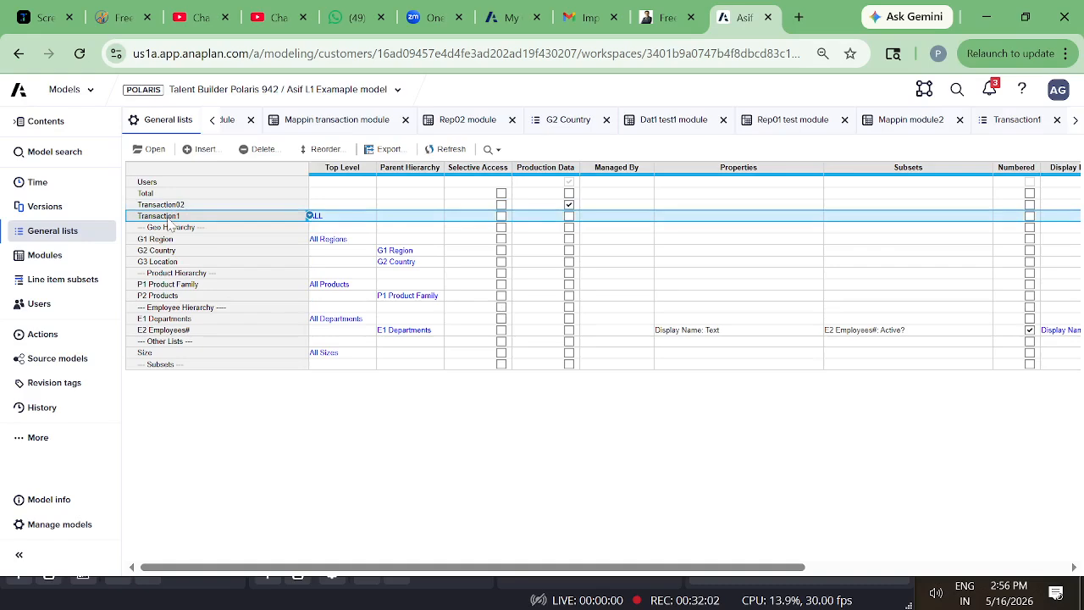
Minimize the OBS window, switch to the Teams meeting and dismiss its time limit notice
click(43, 606)
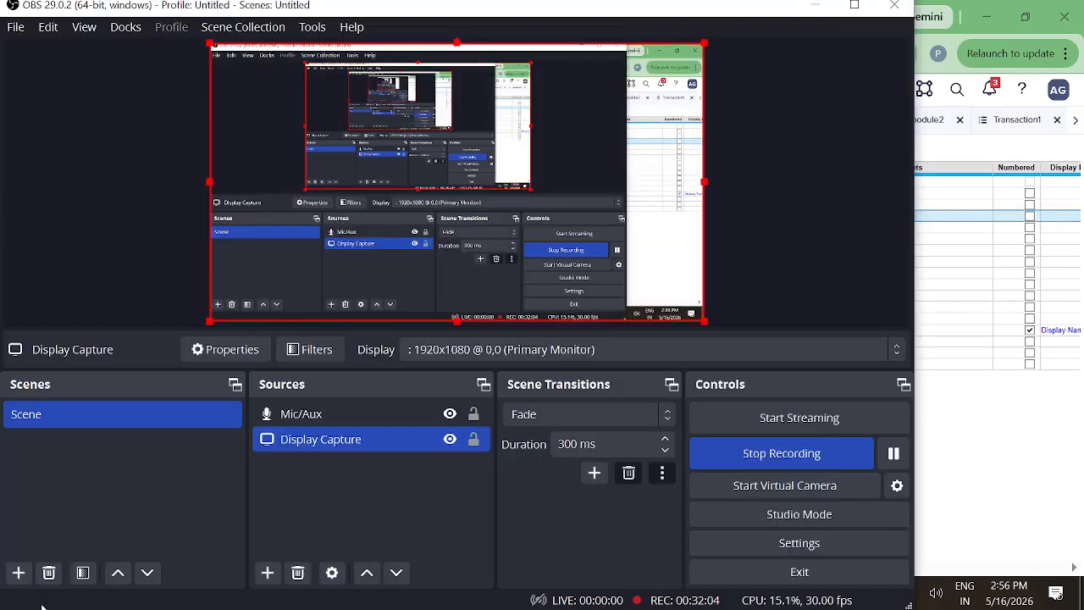
click(817, 7)
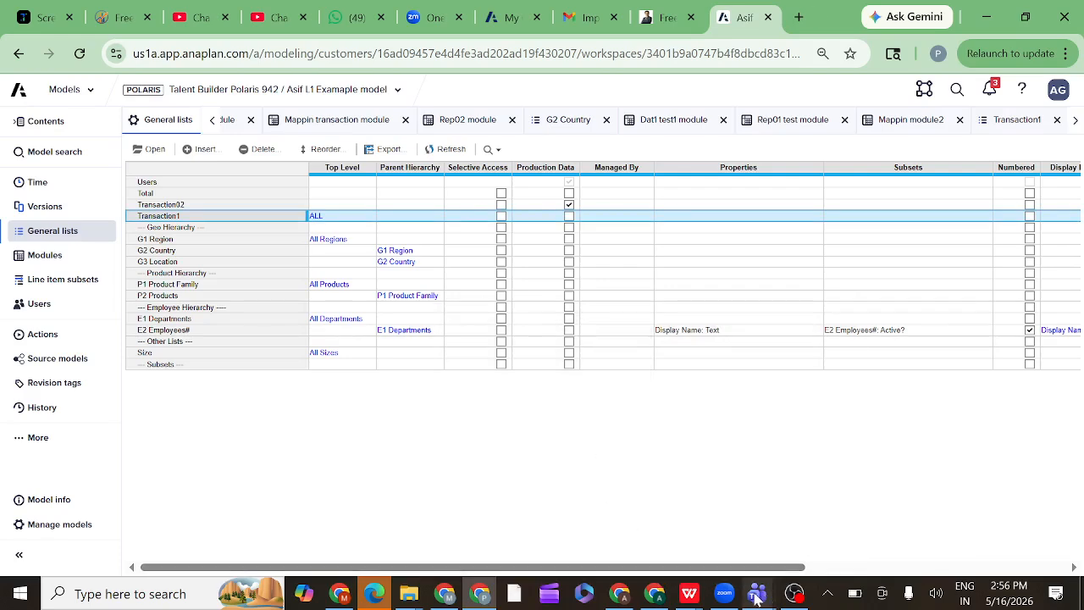
mouse_move(758, 597)
click(720, 530)
click(721, 530)
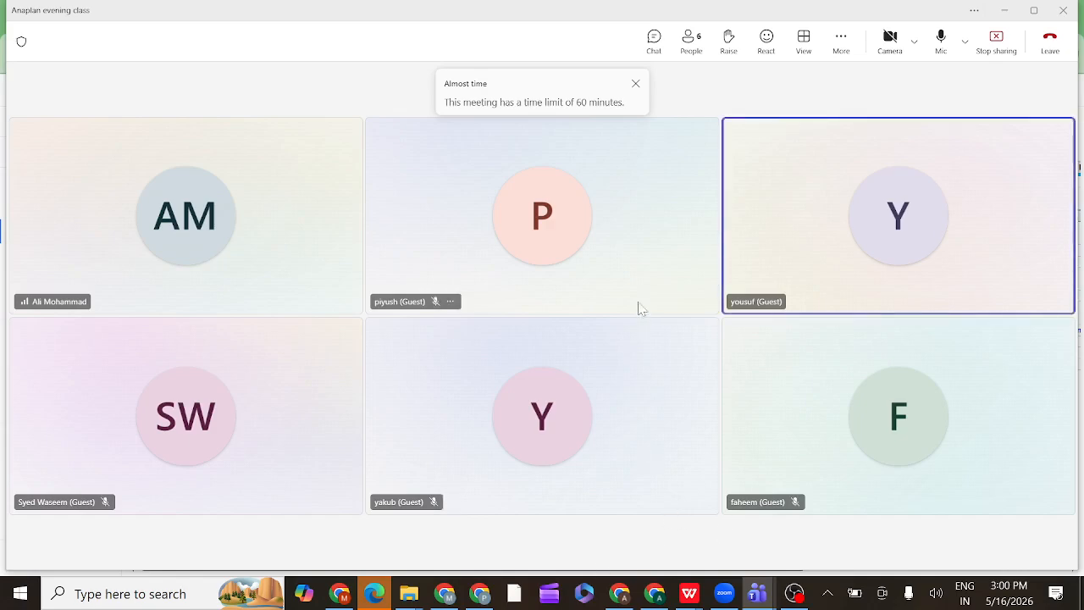
click(637, 85)
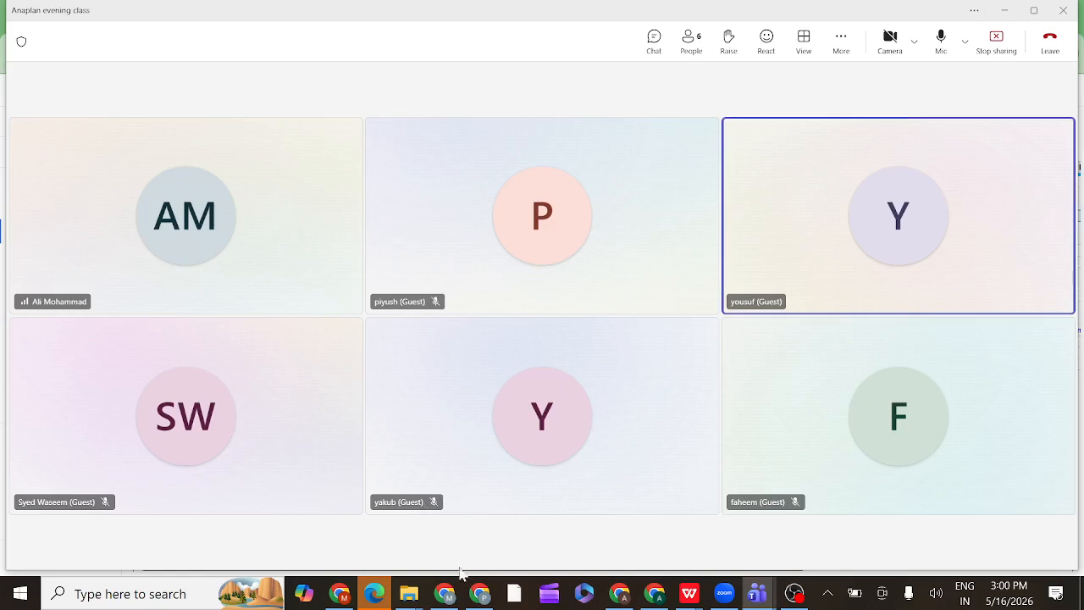
Switch back to the Anaplan model in Chrome and open the rank module from the modules list
mouse_move(481, 595)
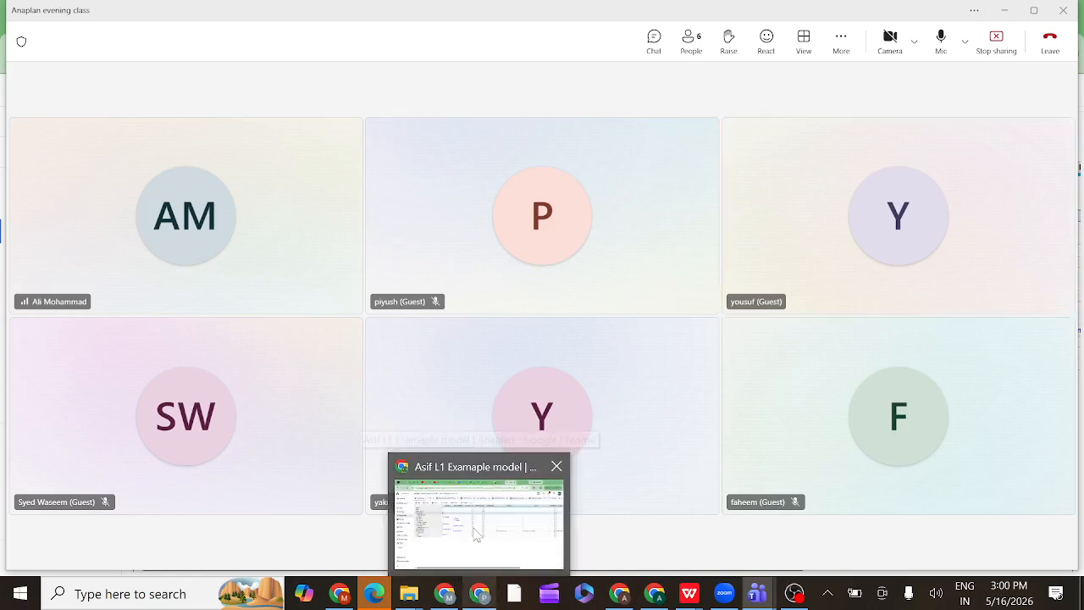
click(477, 534)
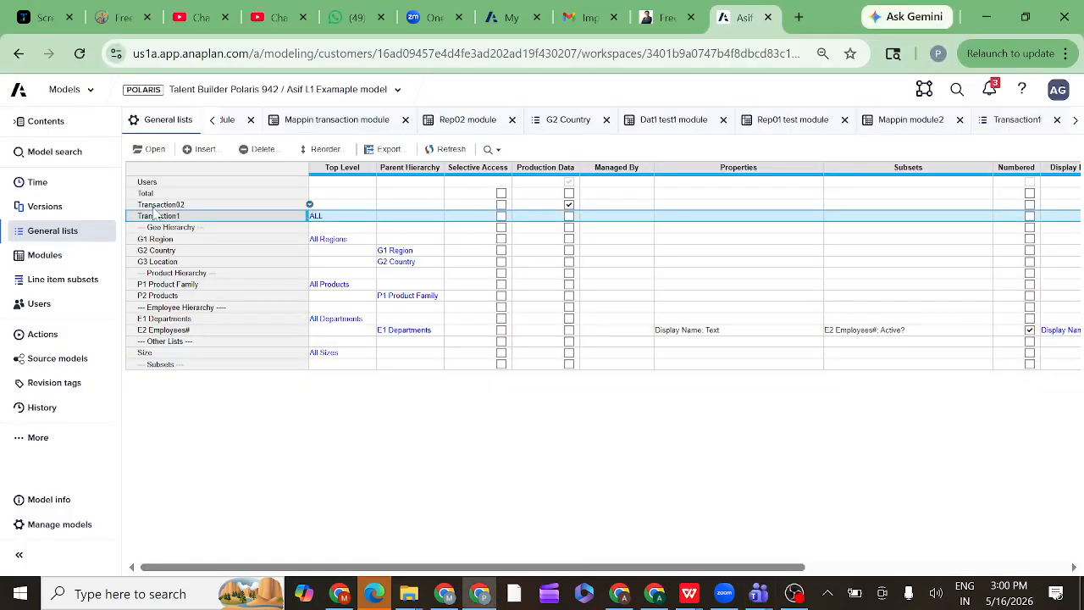
click(43, 255)
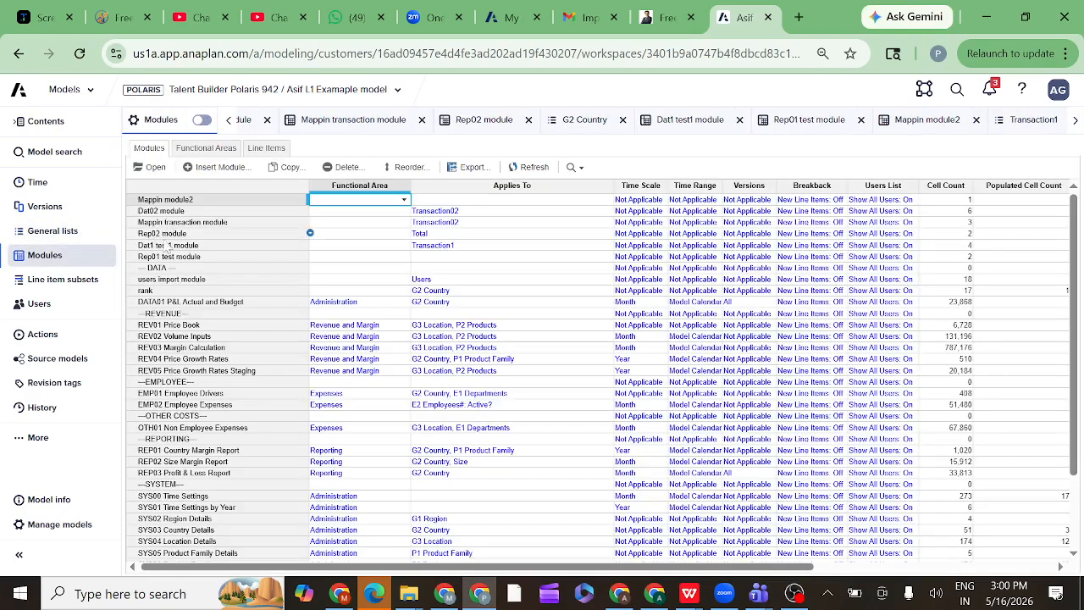
click(152, 292)
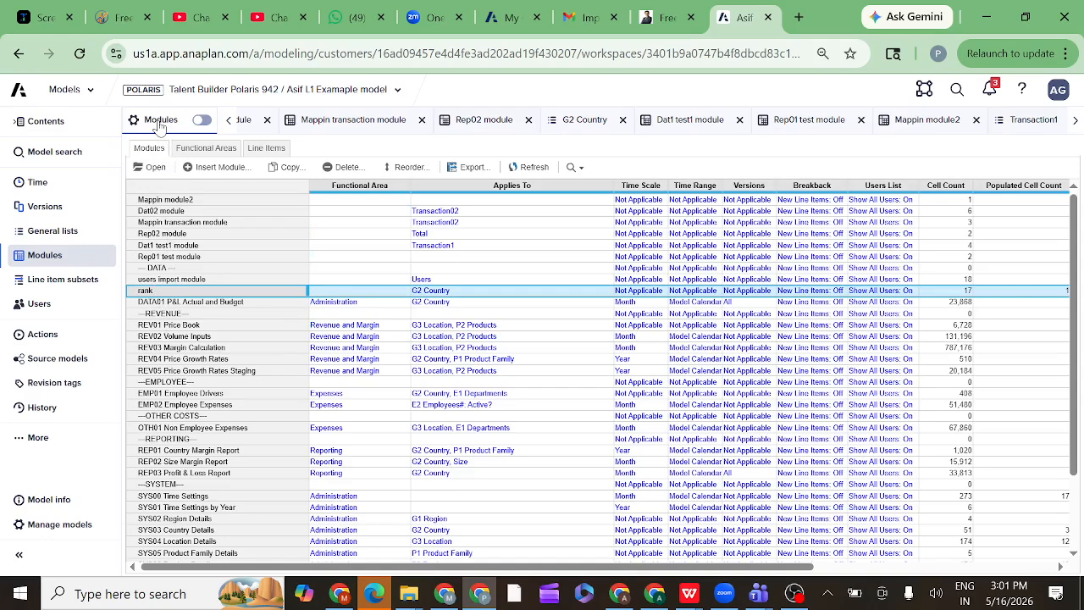
click(153, 168)
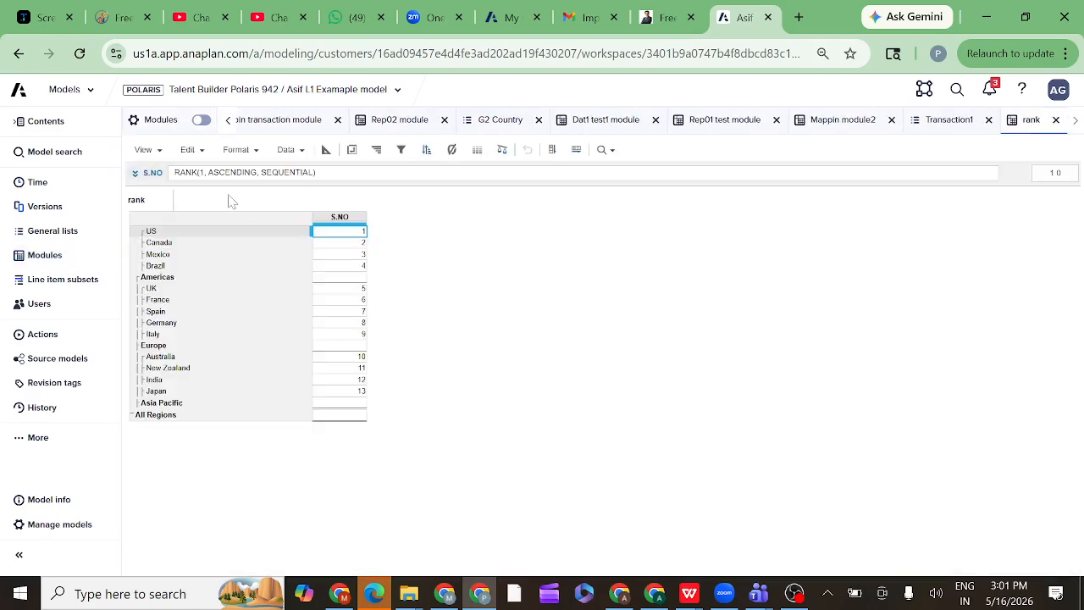
Select the S.NO line item in the rank module and view the pivot layout of its rows and columns without changing it
click(332, 222)
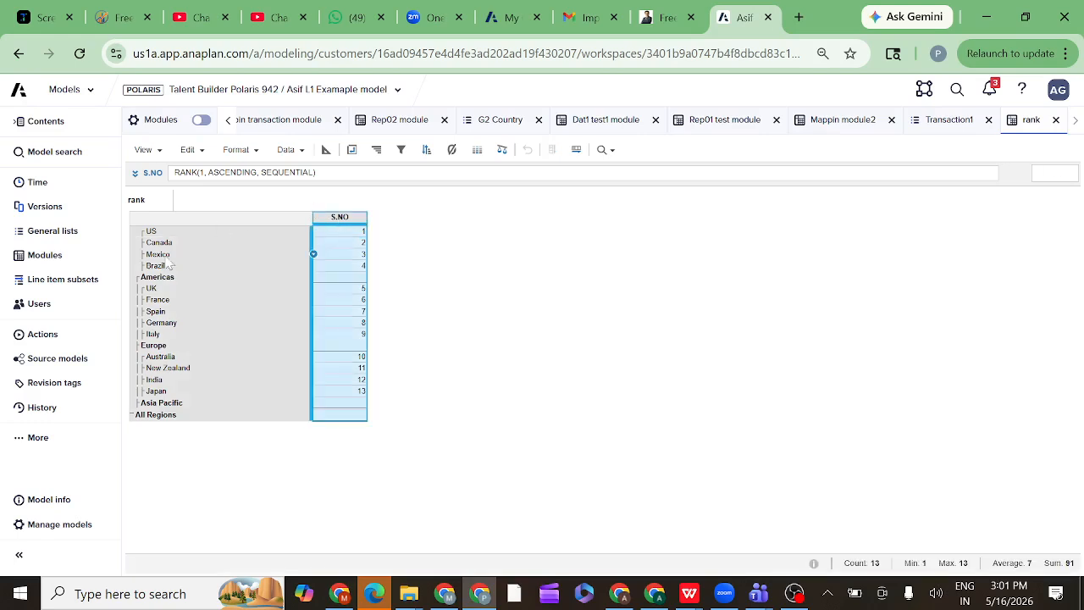
click(352, 150)
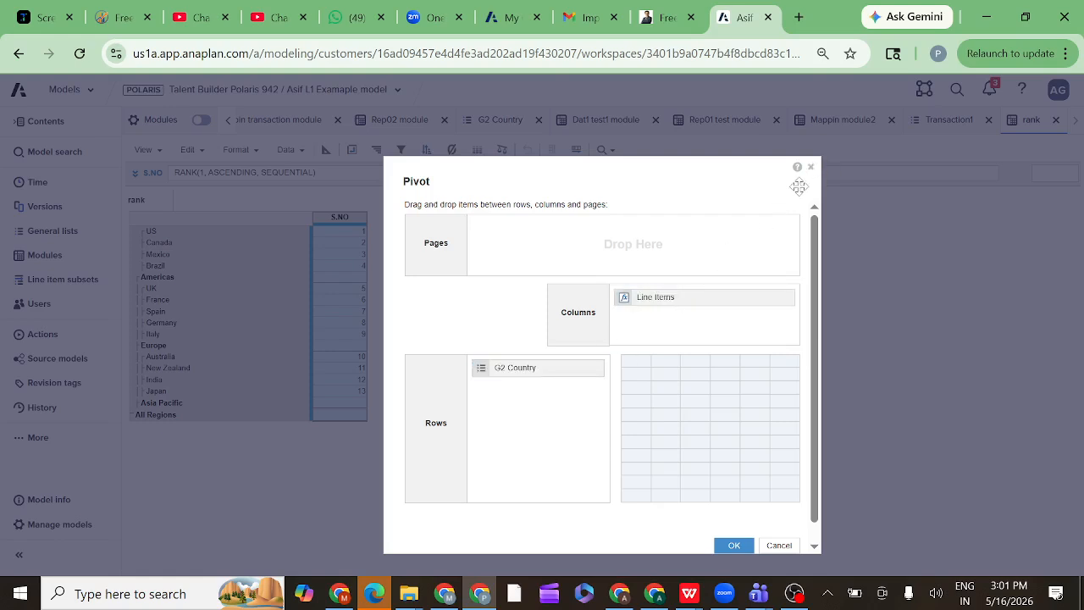
click(810, 168)
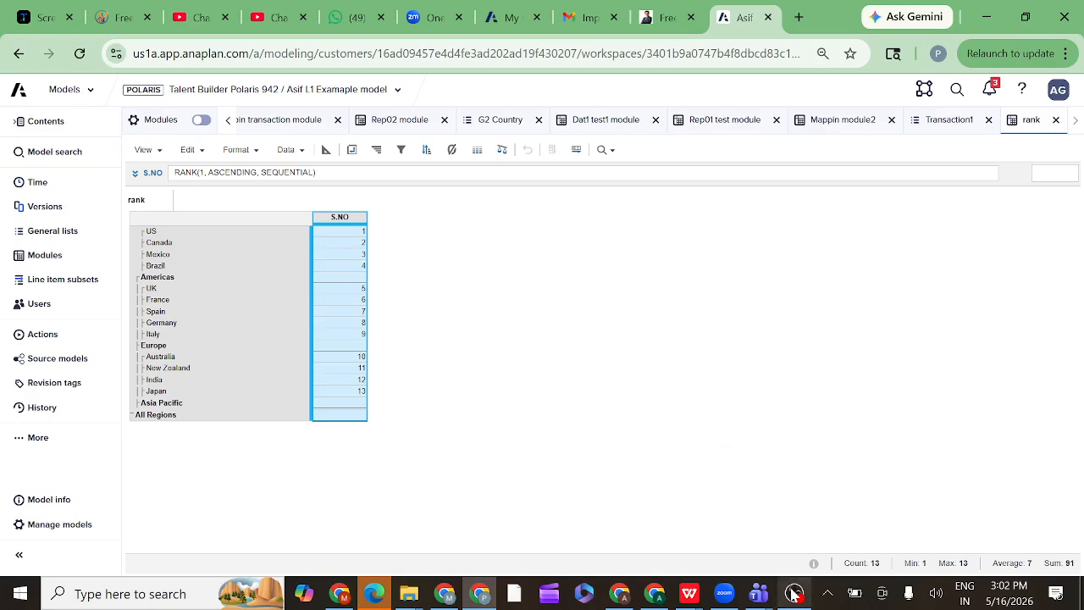
Switch to the Anaplan evening class meeting in Teams, bring up OBS and stop the screen recording
mouse_move(762, 593)
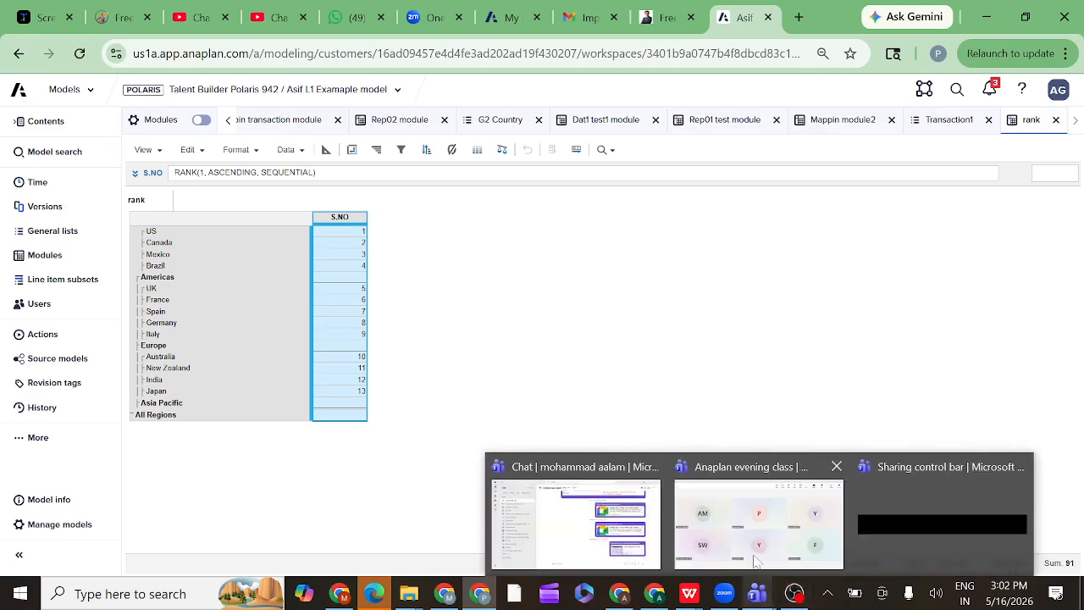
click(755, 530)
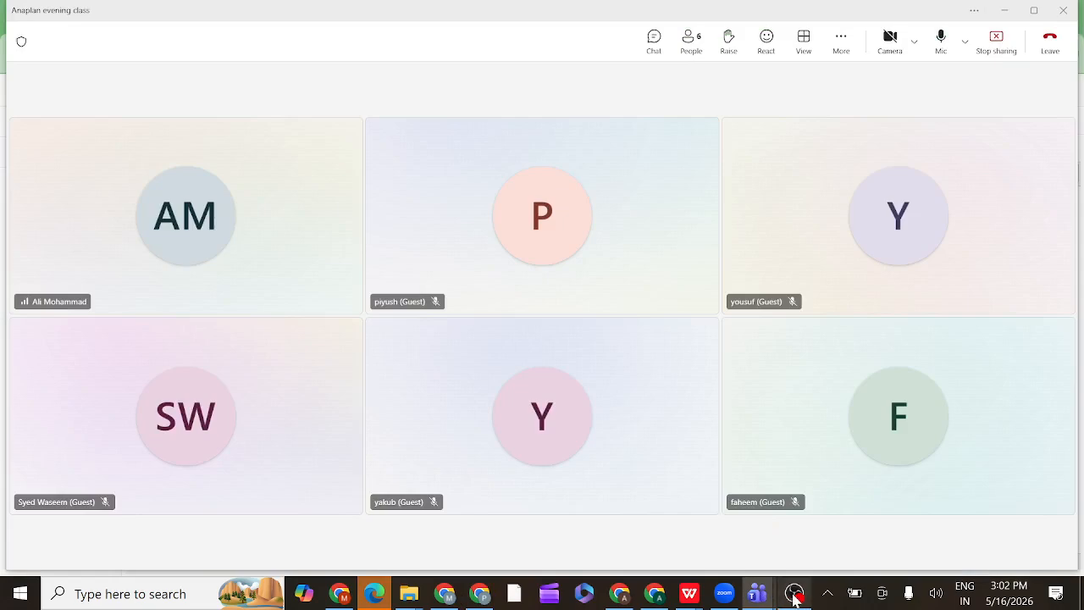
mouse_move(795, 598)
click(792, 503)
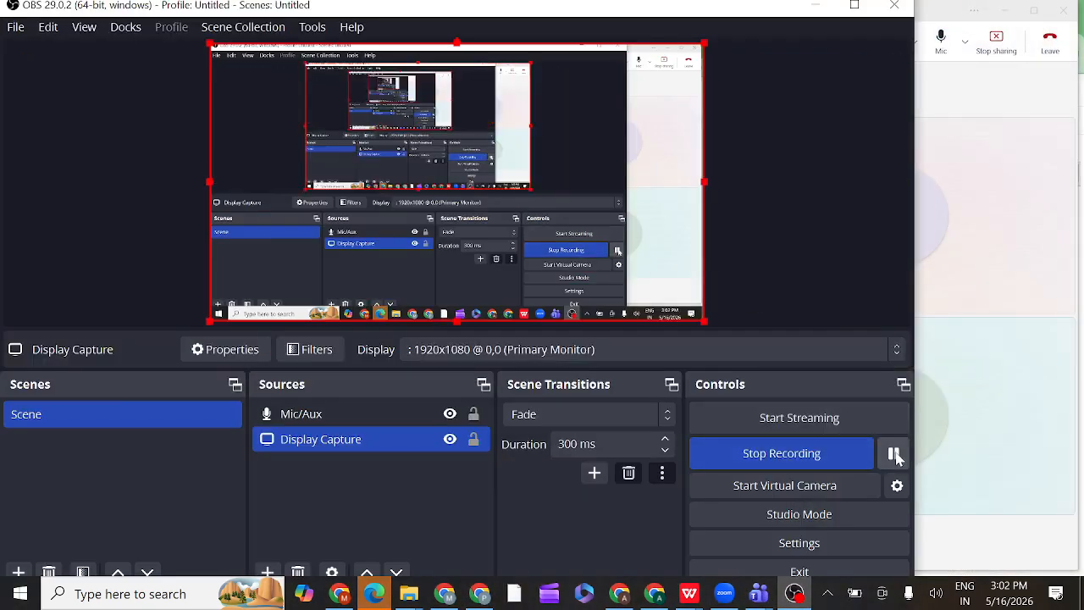
click(766, 456)
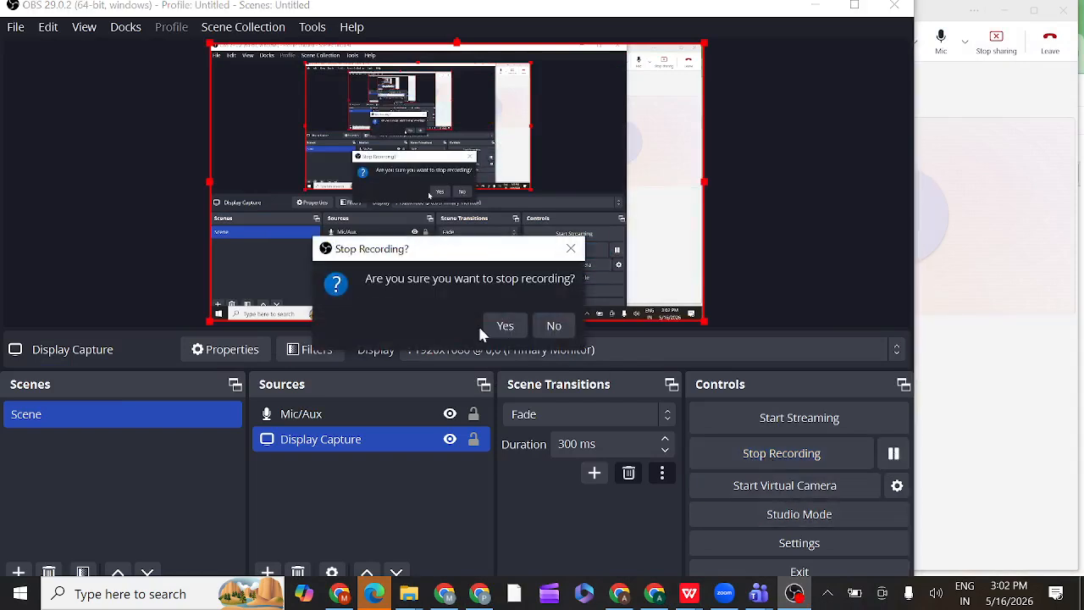